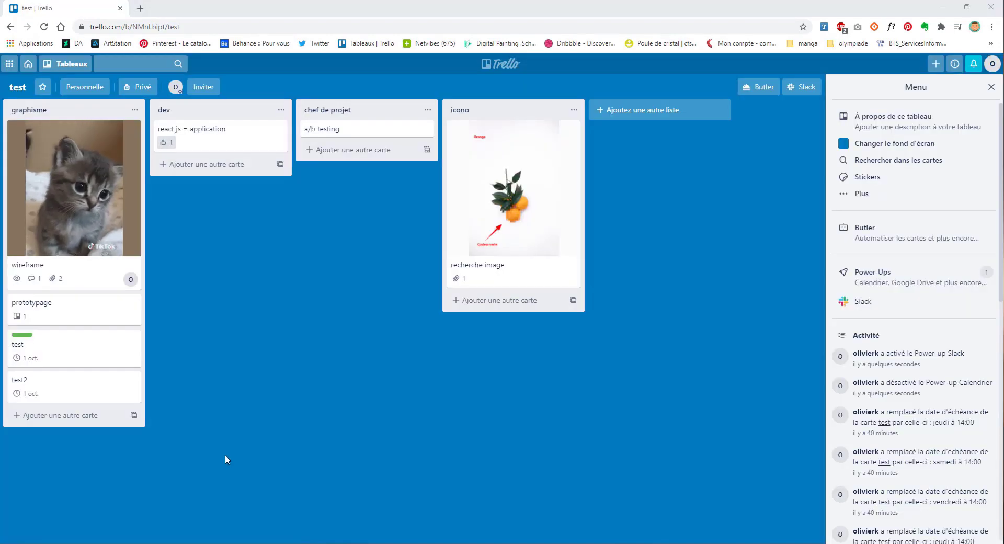
Step: Open the Slack power-up notification settings, then dismiss them with Escape
left_click(802, 86)
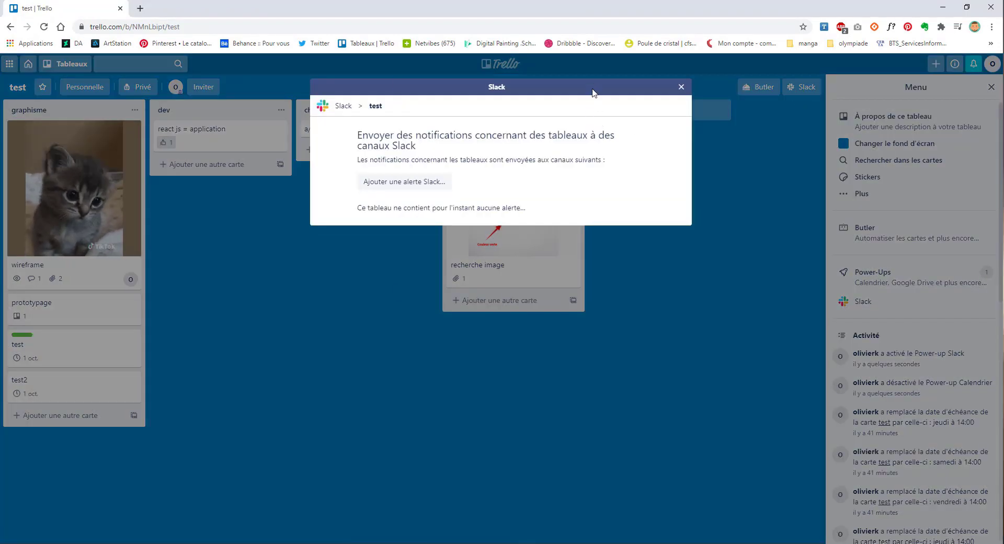
key("Escape")
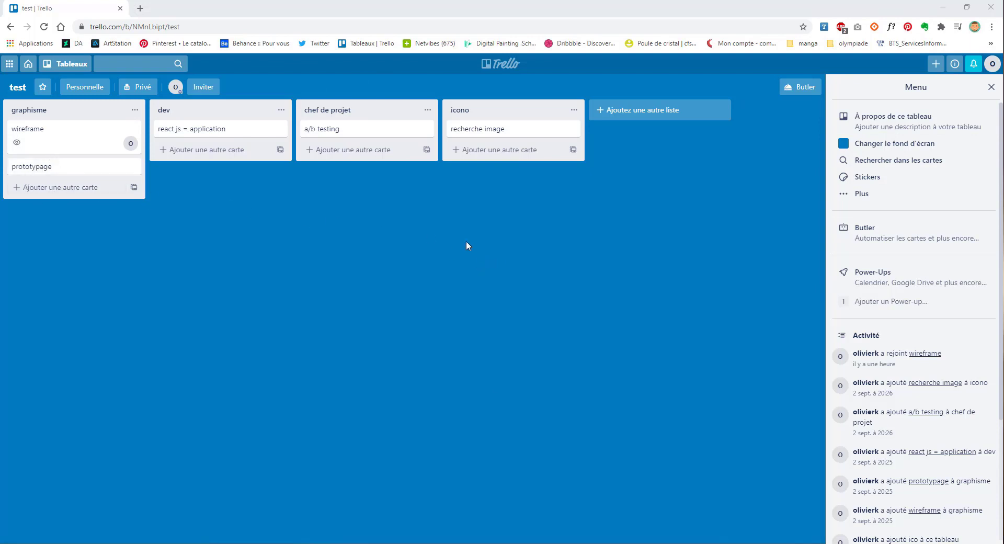
left_click(992, 86)
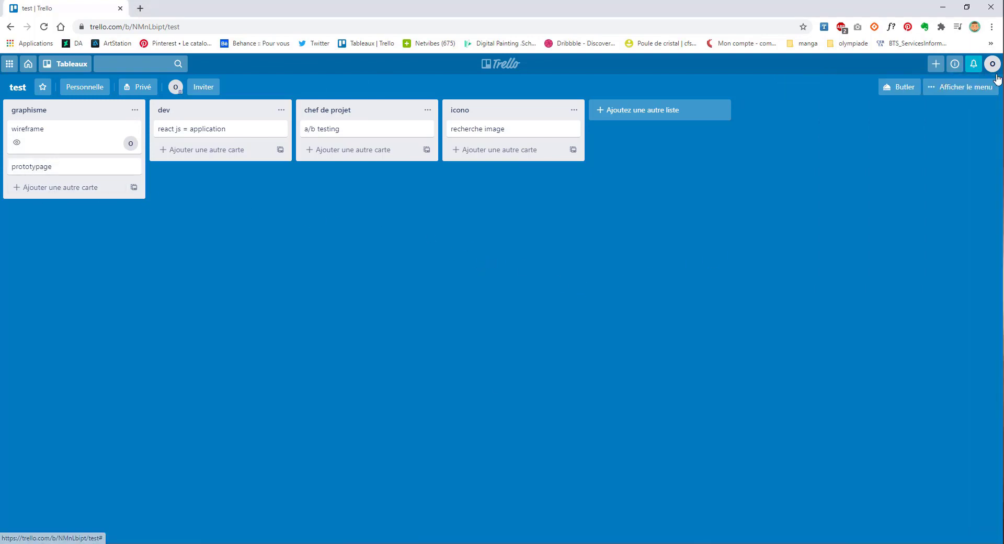
left_click(947, 87)
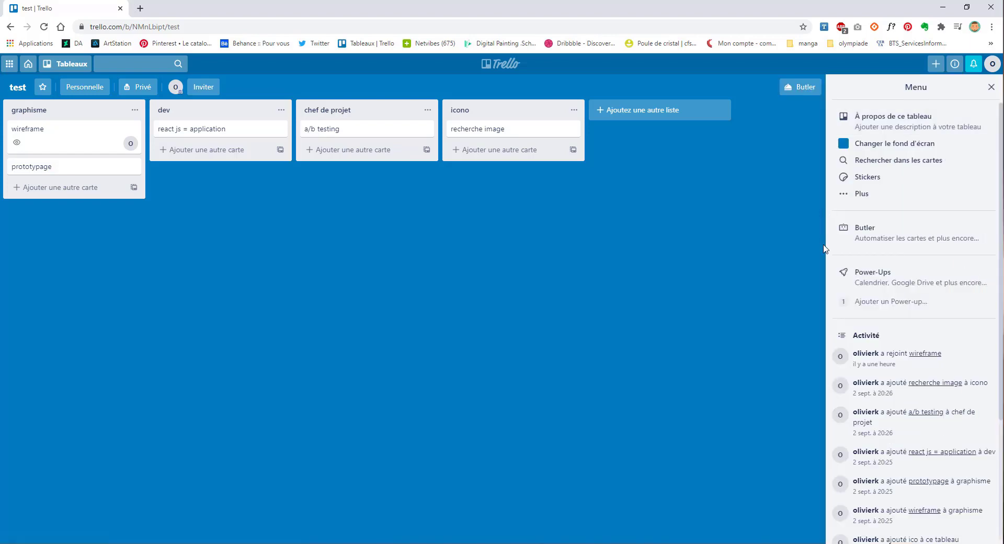
left_click(886, 276)
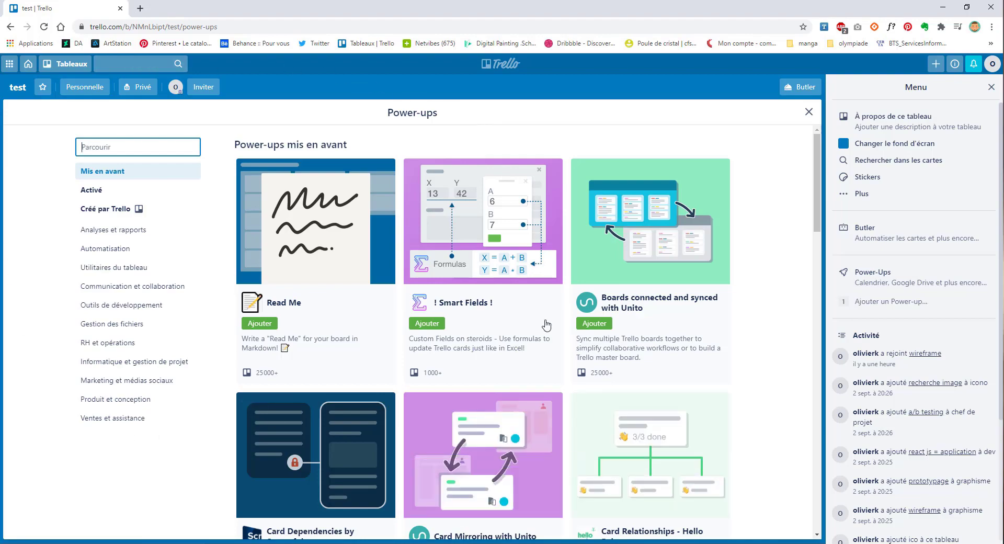
scroll(544, 324, "down", 6)
scroll(512, 262, "down", 2)
scroll(314, 251, "up", 4)
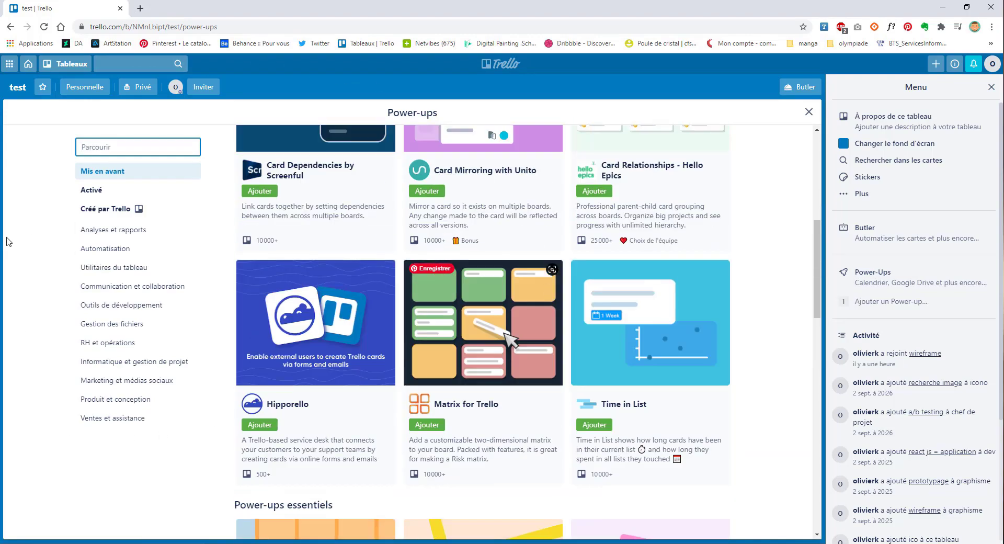
left_click(110, 191)
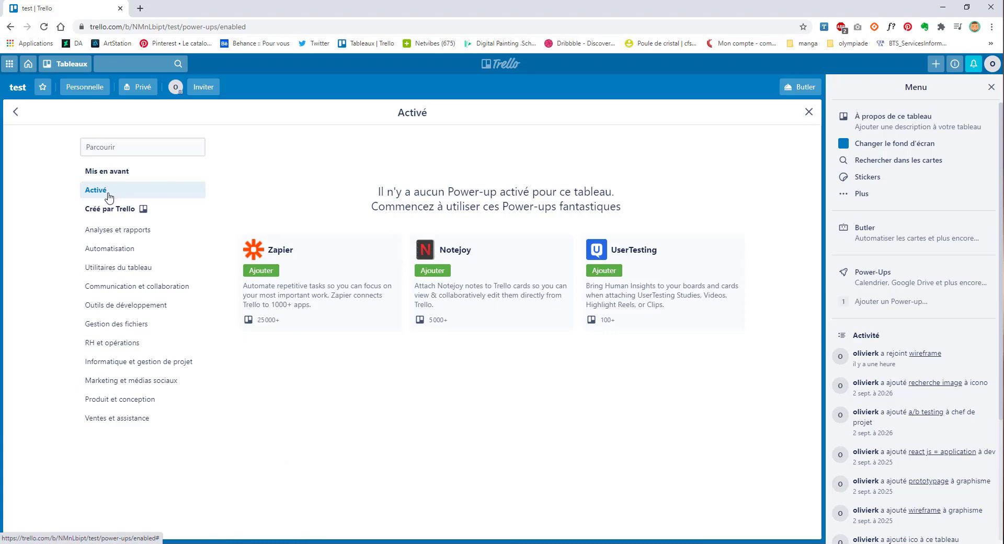
left_click(104, 209)
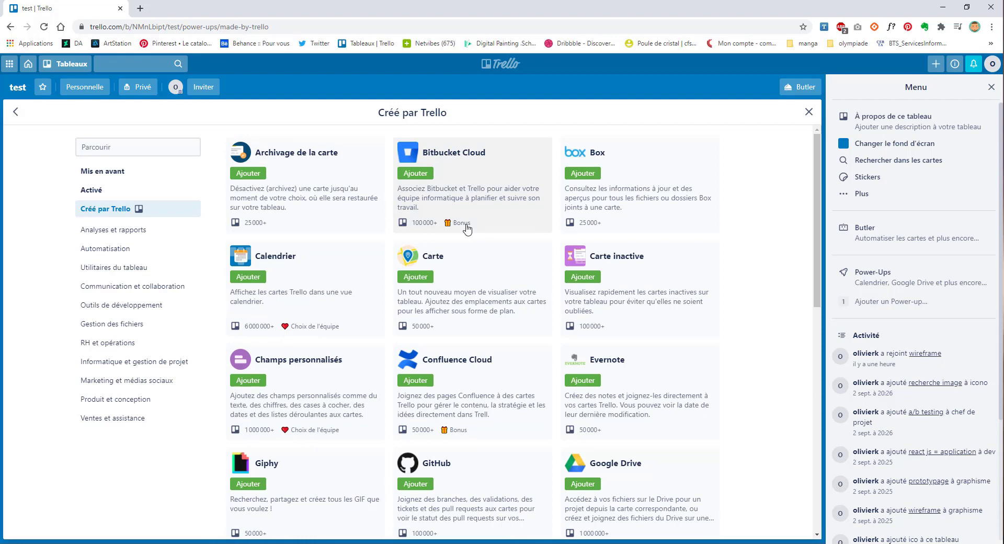
left_click(104, 231)
left_click(102, 249)
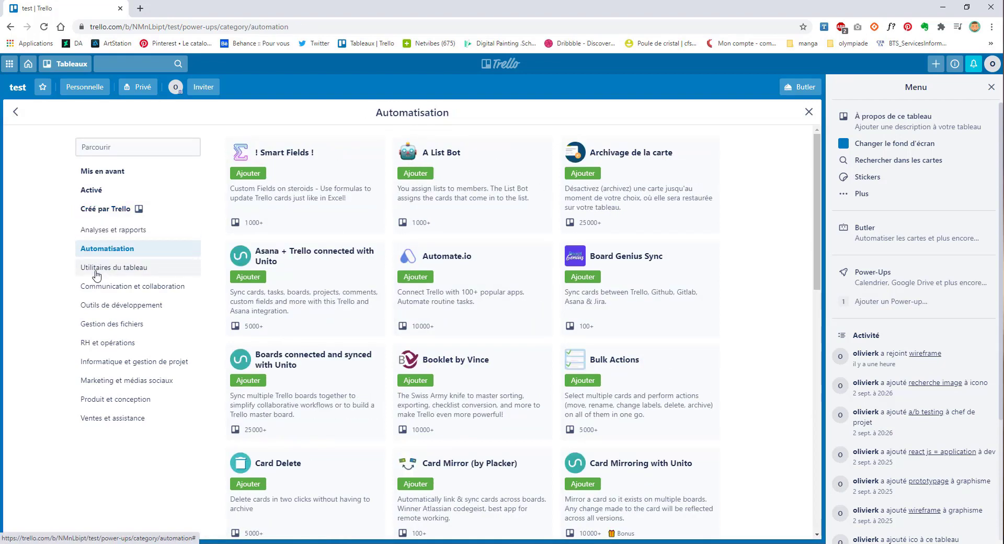
left_click(97, 273)
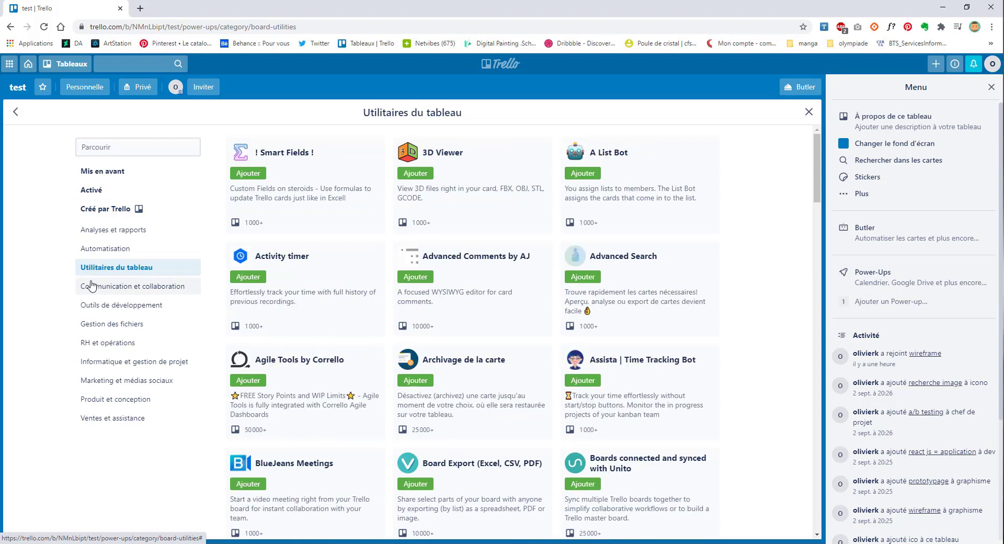
left_click(91, 286)
left_click(99, 305)
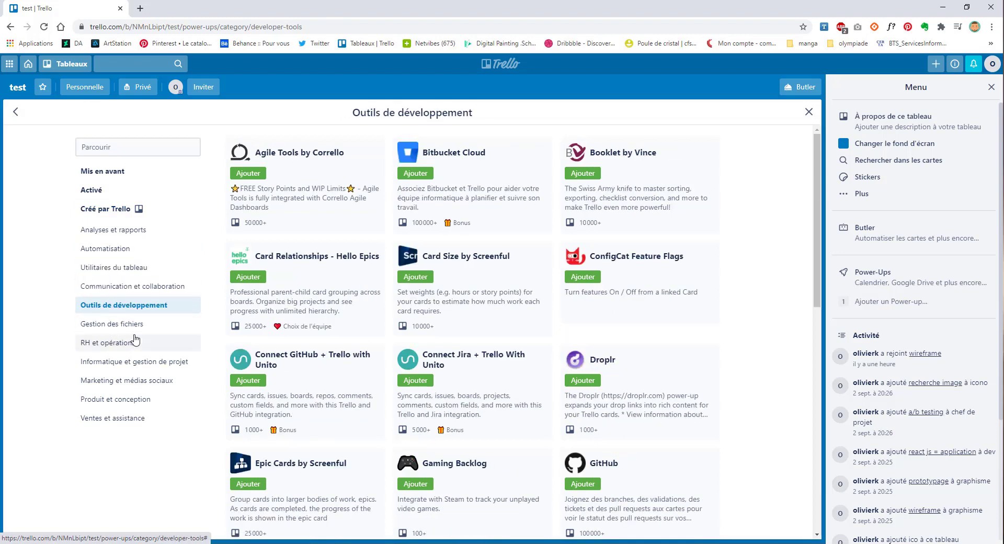
left_click(102, 178)
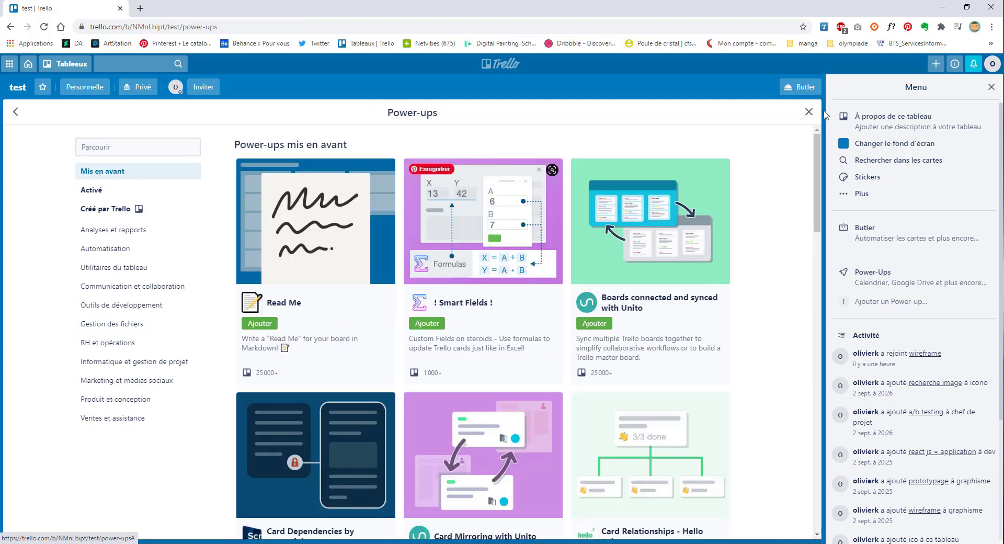
left_click(808, 112)
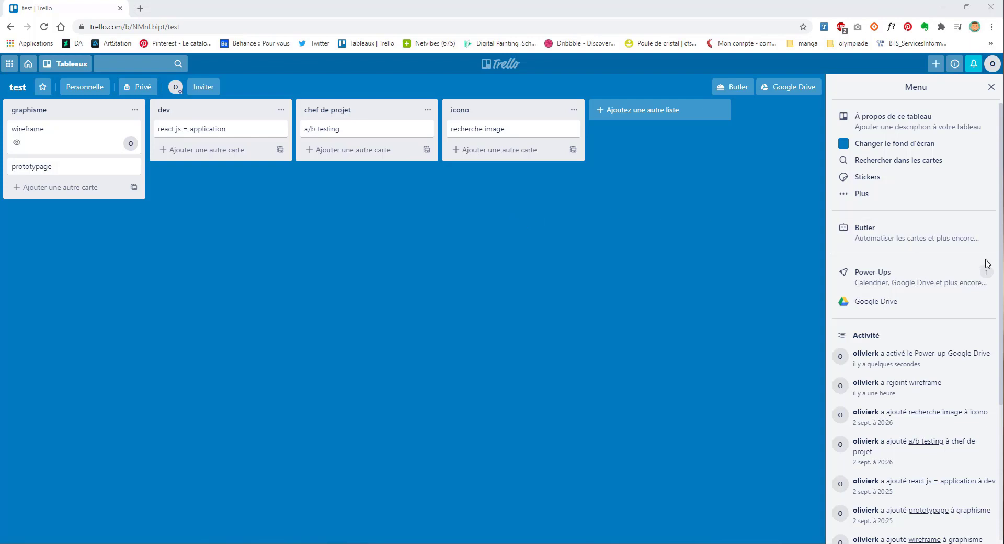
Step: Open the Google Drive power-up's options from the board menu
left_click(880, 307)
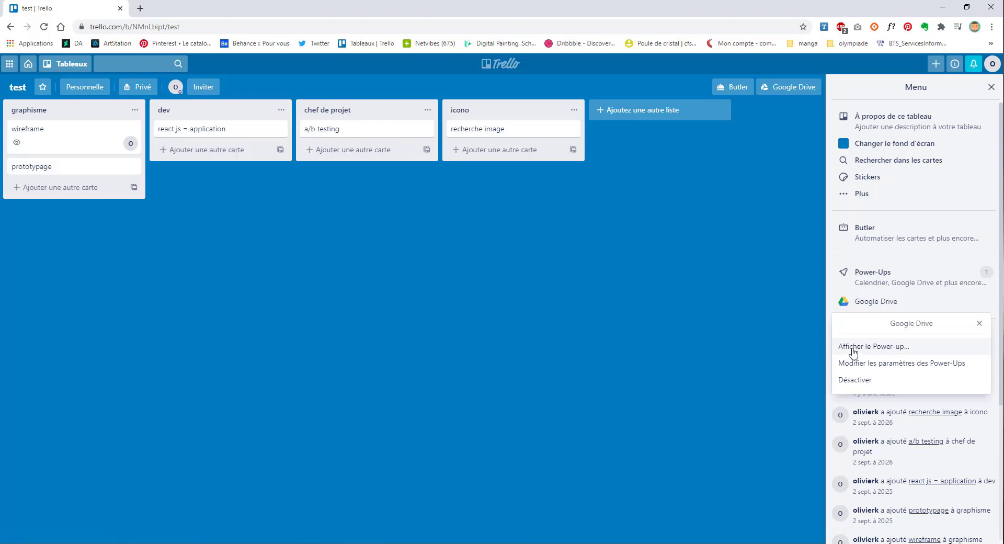
Step: Read the Google Drive power-up description, then bring up its account-linking prompt from the board header
left_click(876, 350)
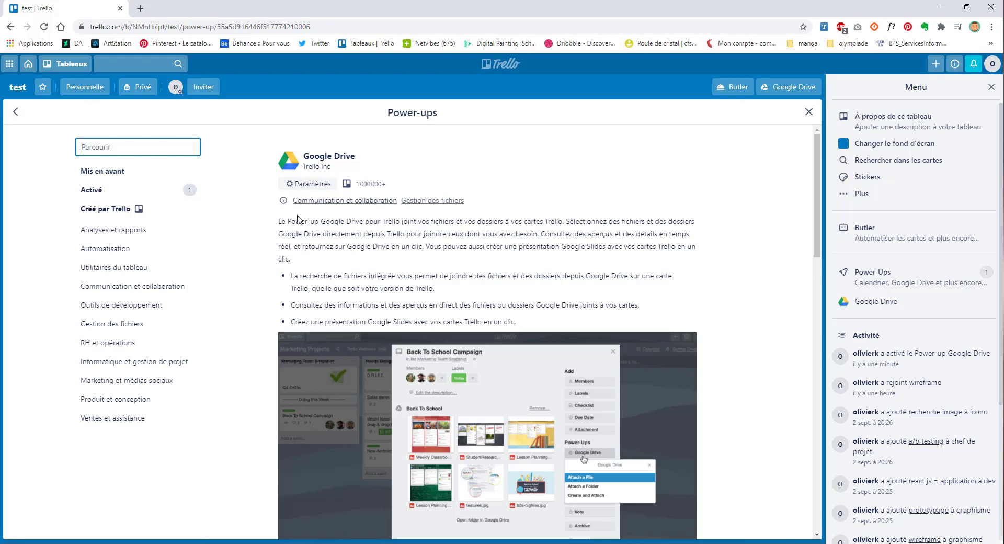
scroll(326, 268, "down", 1)
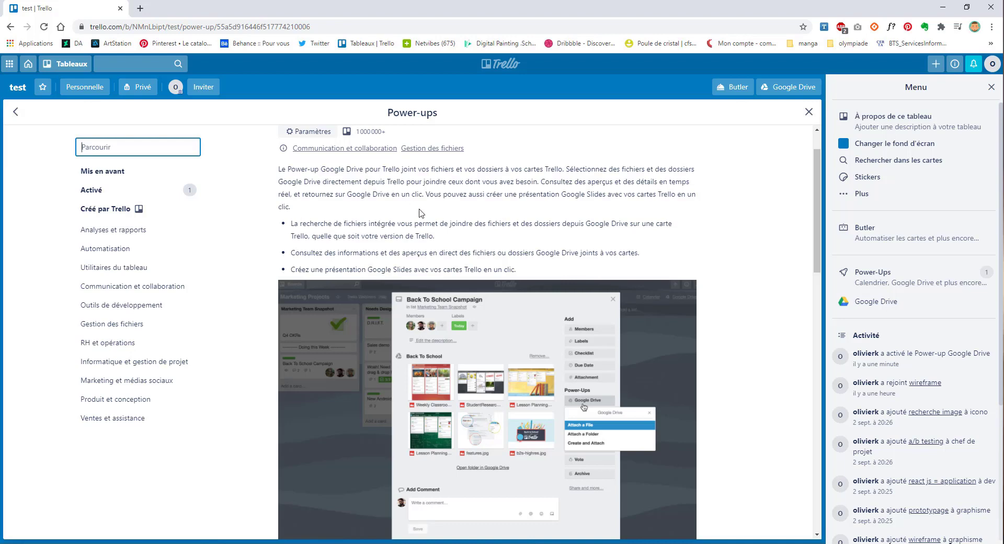
scroll(366, 266, "down", 10)
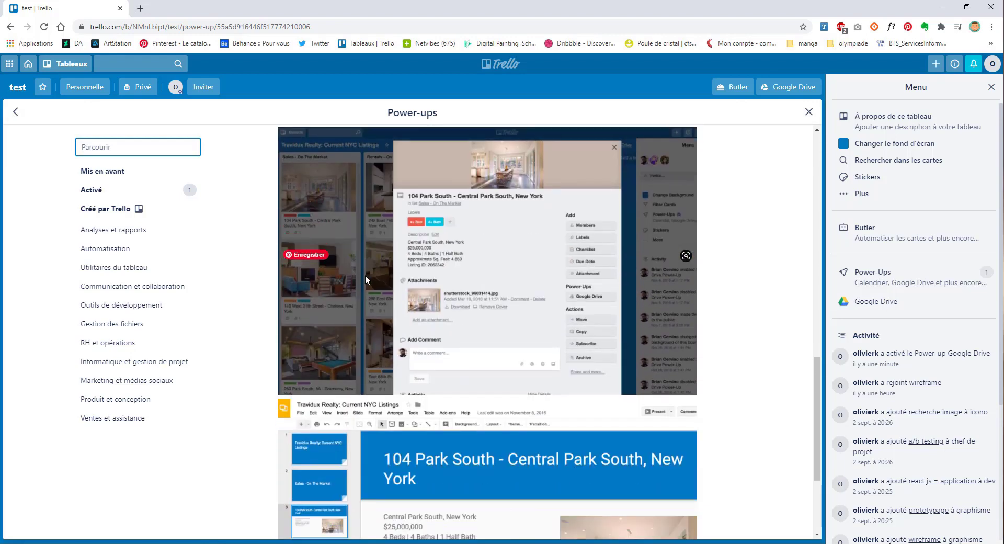
scroll(366, 274, "down", 3)
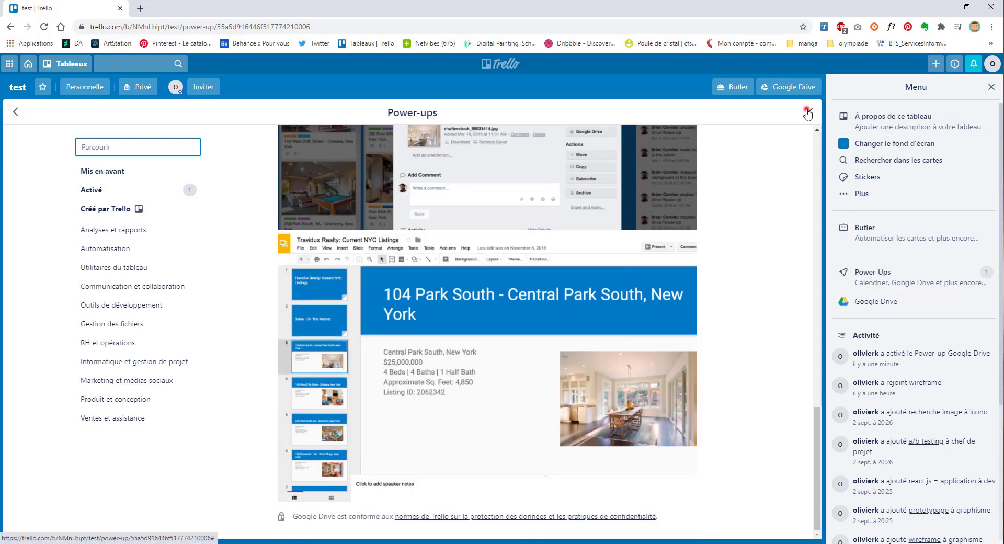
left_click(807, 113)
left_click(795, 86)
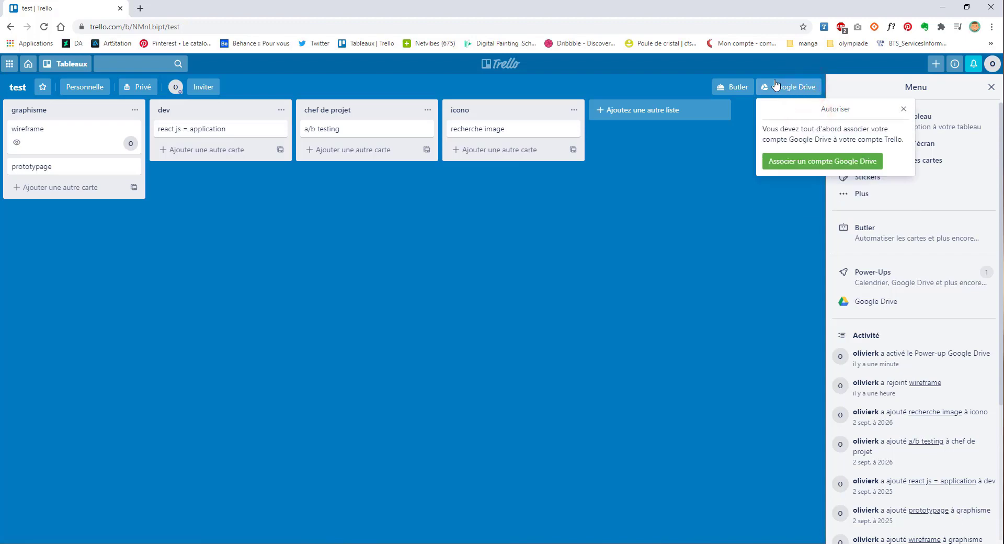
Step: Authorise a Google account for Trello and generate the 'test' slide presentation, opening it
left_click(800, 161)
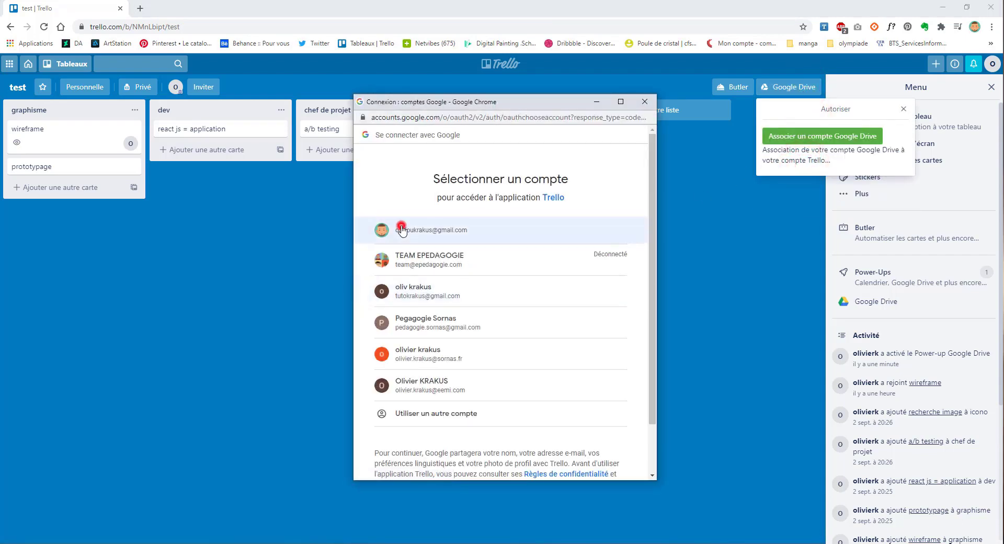
left_click(401, 230)
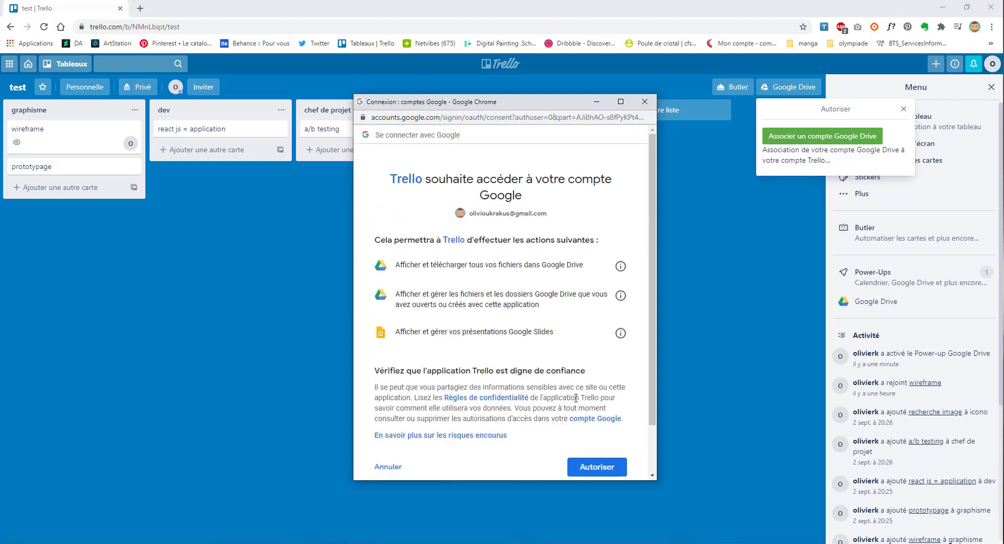
left_click(589, 466)
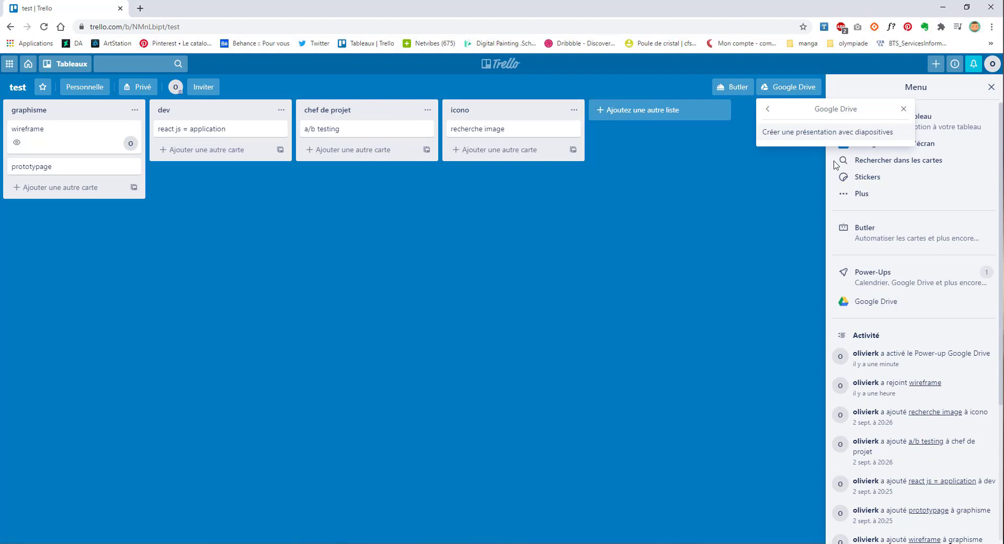
left_click(783, 137)
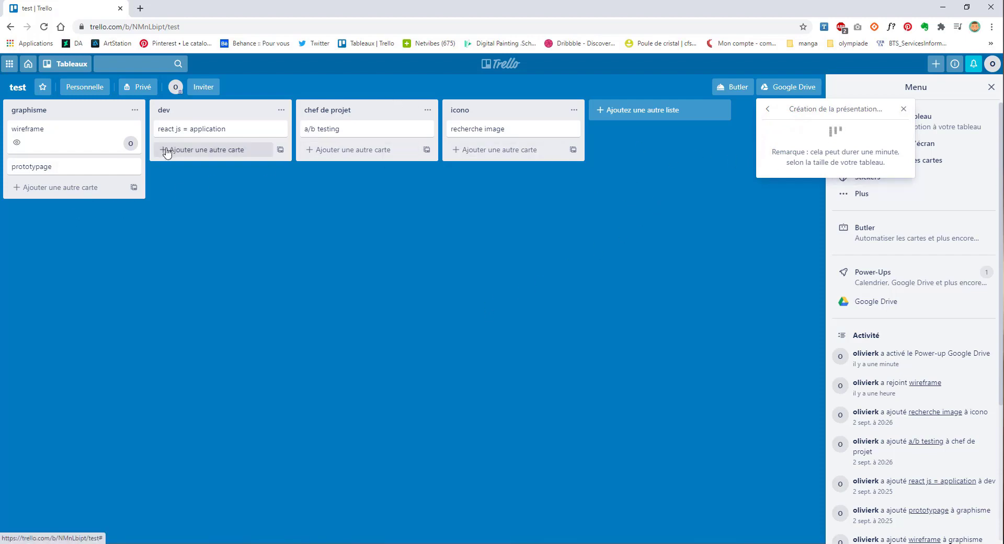
left_click(831, 139)
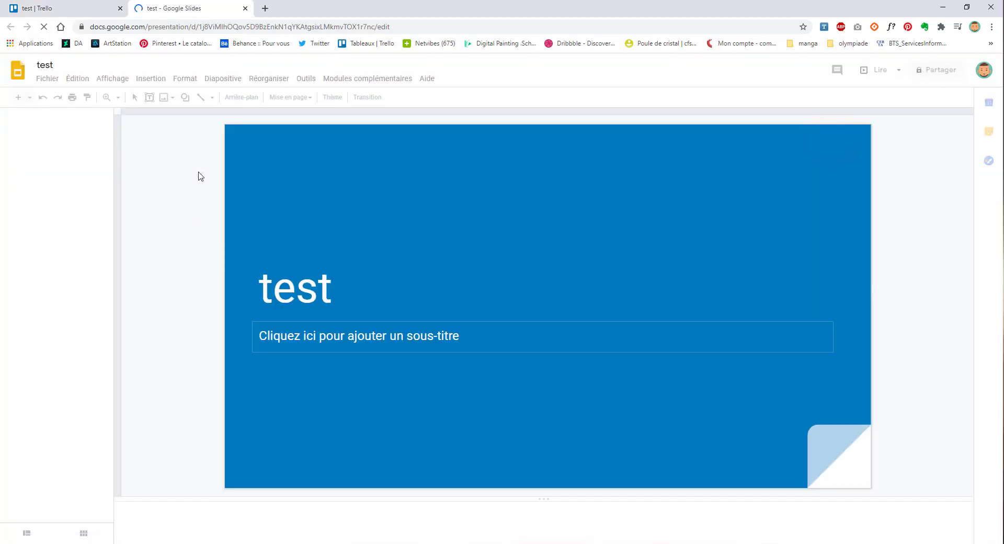
Step: Step through the slides from graphisme to recherche image, then close the presentation tab
left_click(59, 186)
left_click(53, 235)
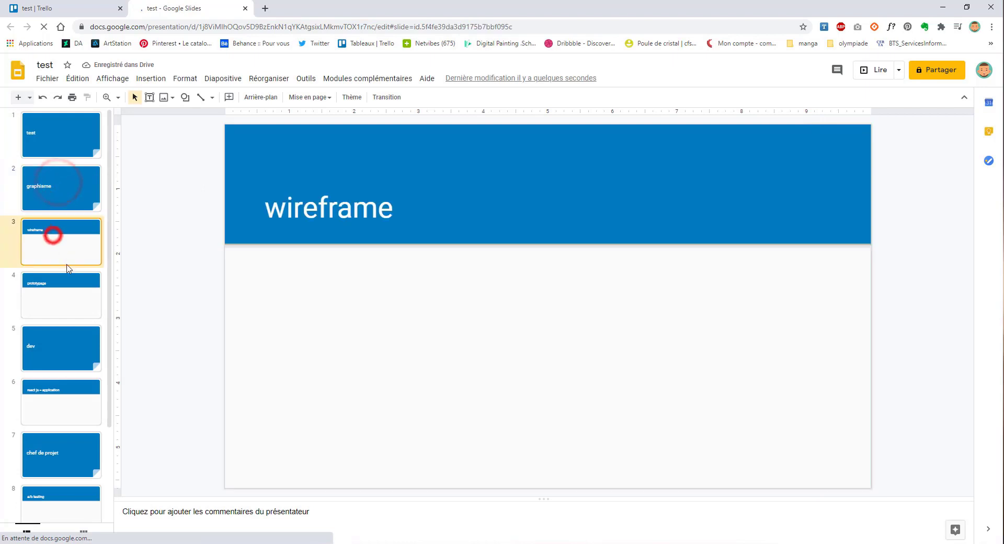
left_click(73, 306)
left_click(69, 349)
left_click(77, 402)
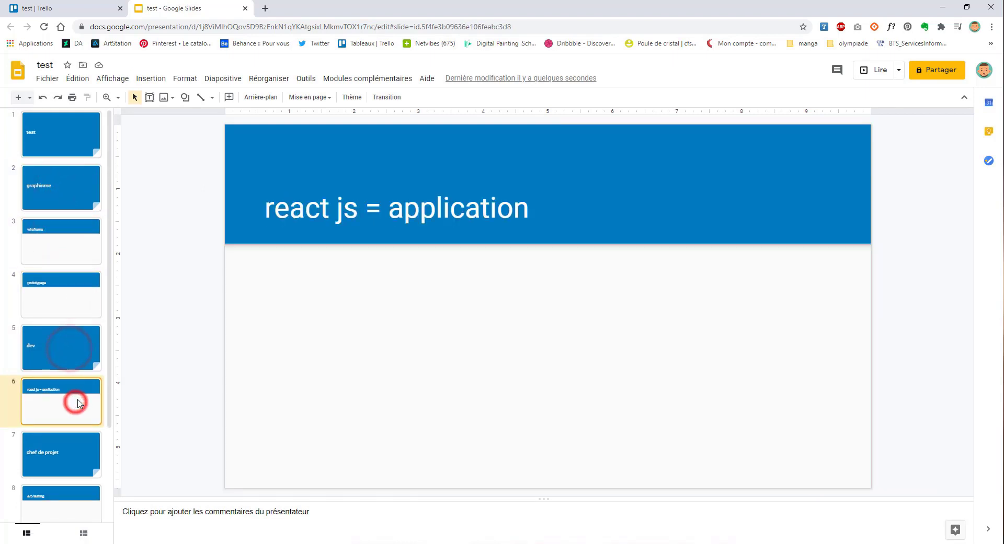
scroll(77, 401, "down", 2)
left_click(76, 382)
left_click(74, 415)
scroll(76, 415, "down", 1)
left_click(79, 415)
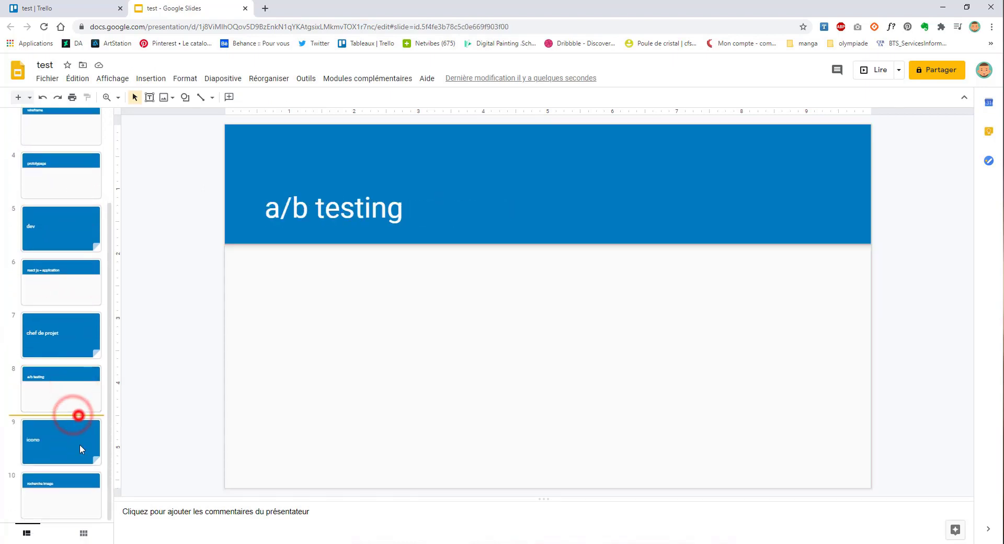
left_click(80, 445)
left_click(76, 484)
left_click(245, 8)
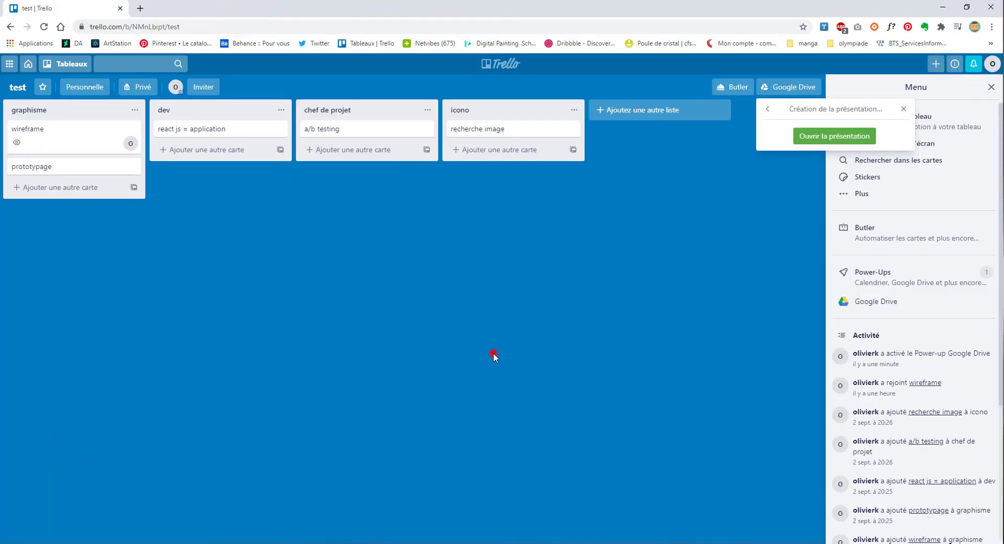
Step: On the wireframe card, create and attach a new Google Drive folder, then open it
left_click(494, 353)
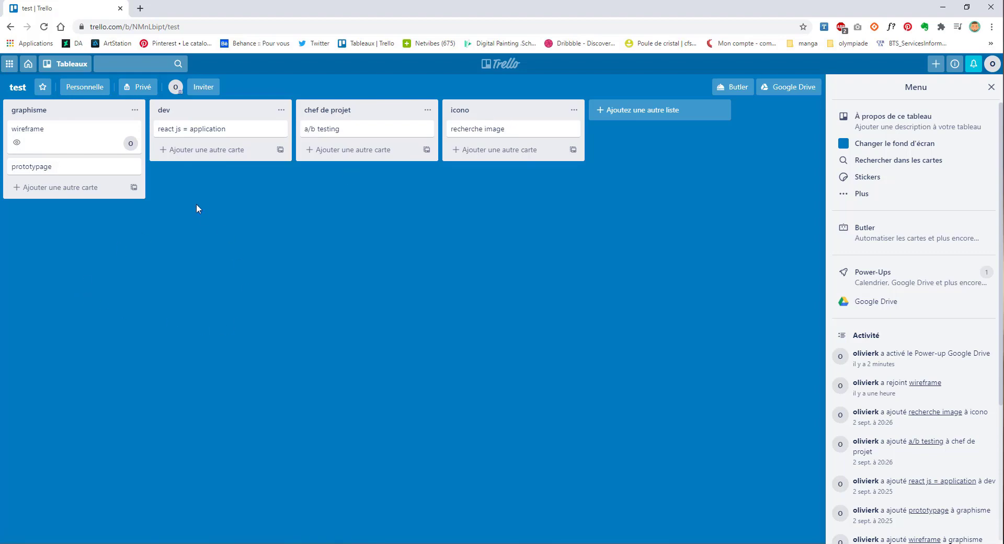
left_click(95, 144)
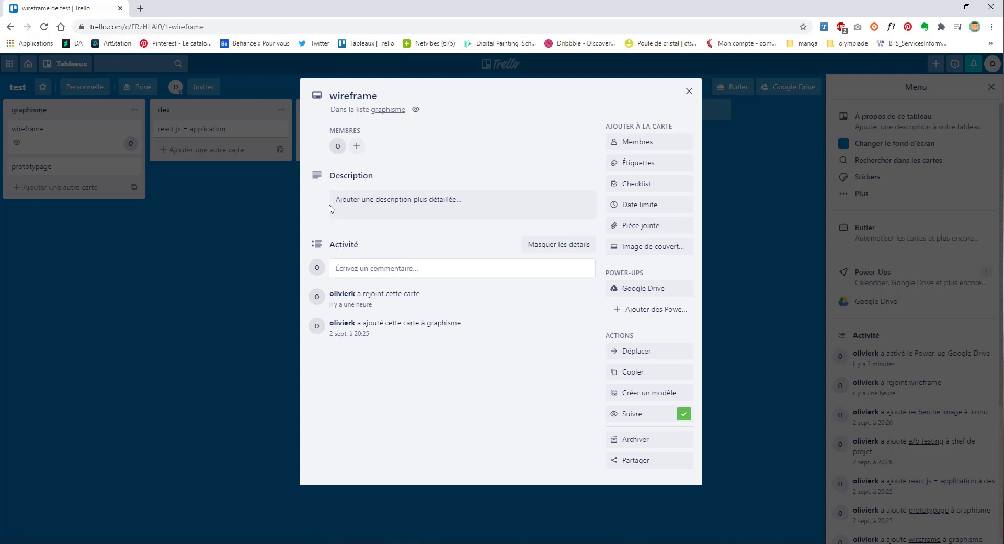
left_click(639, 290)
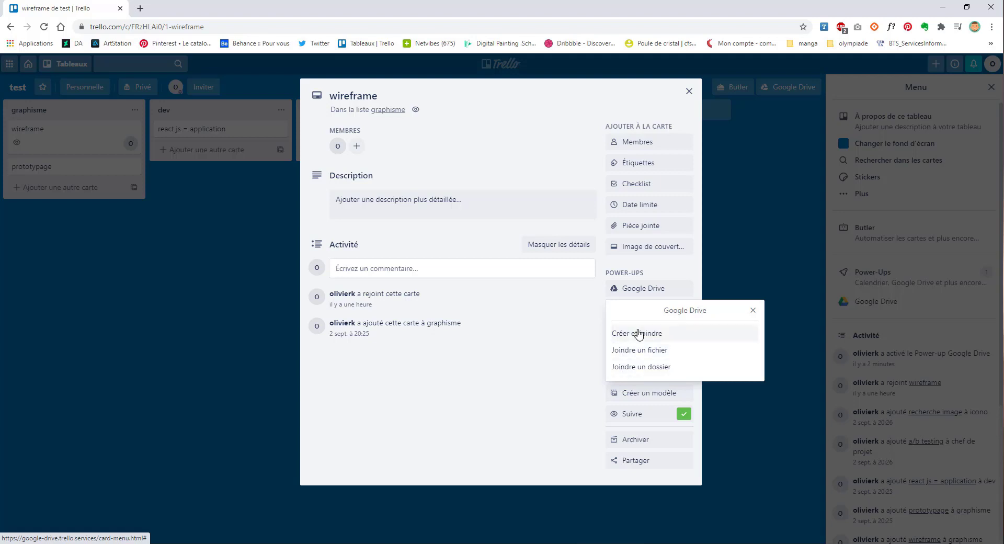
left_click(636, 333)
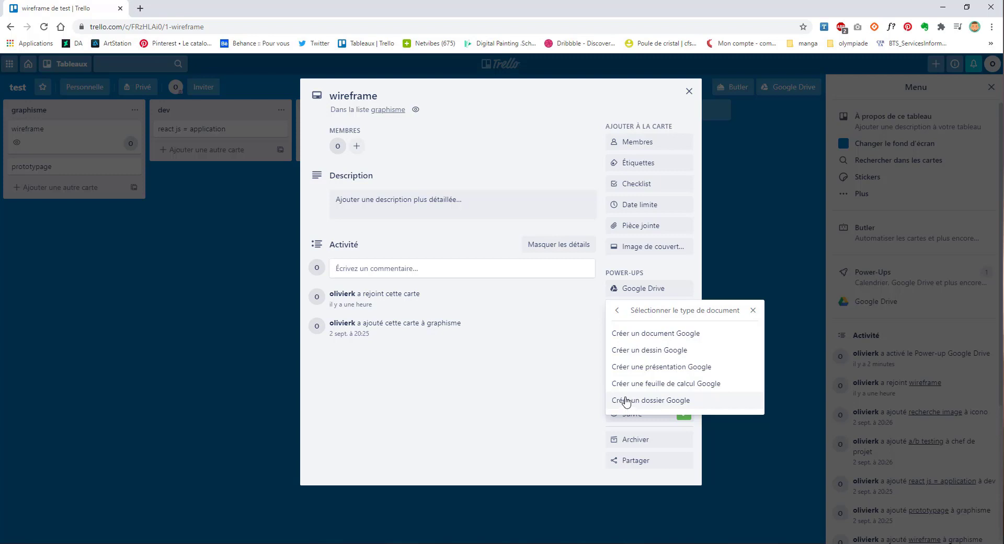
left_click(643, 400)
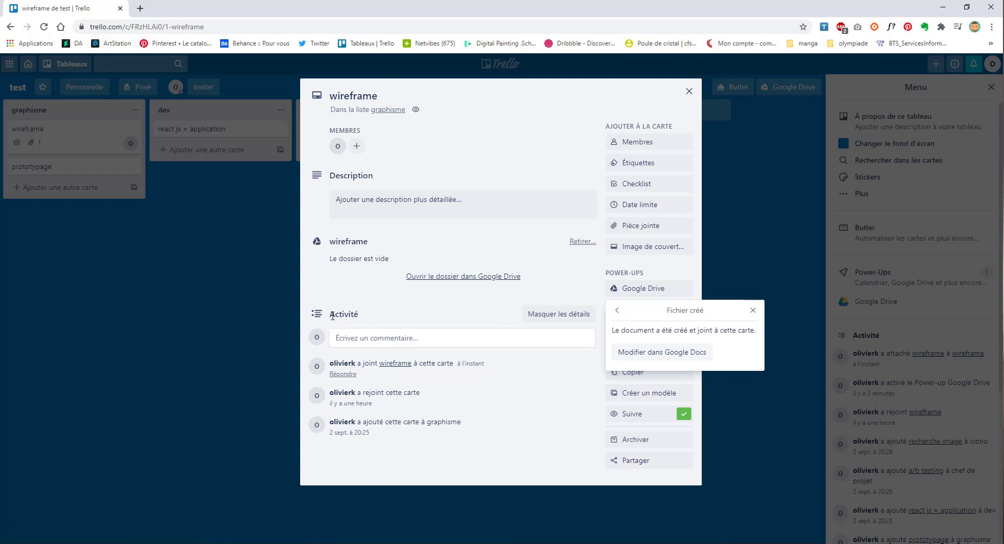
left_click(642, 351)
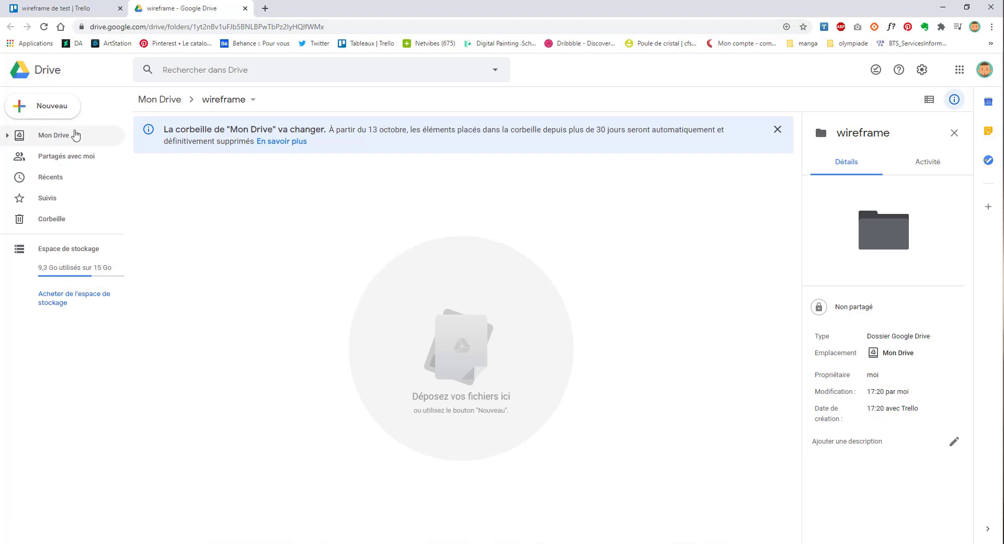
Step: Delete the wireframe folder from Mon Drive and switch back to the Trello tab
left_click(58, 136)
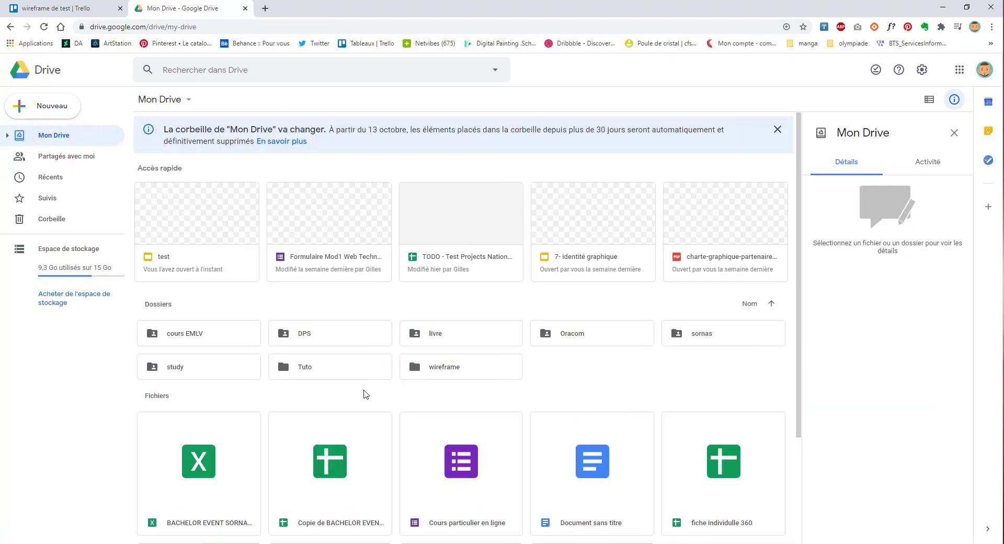
right_click(459, 371)
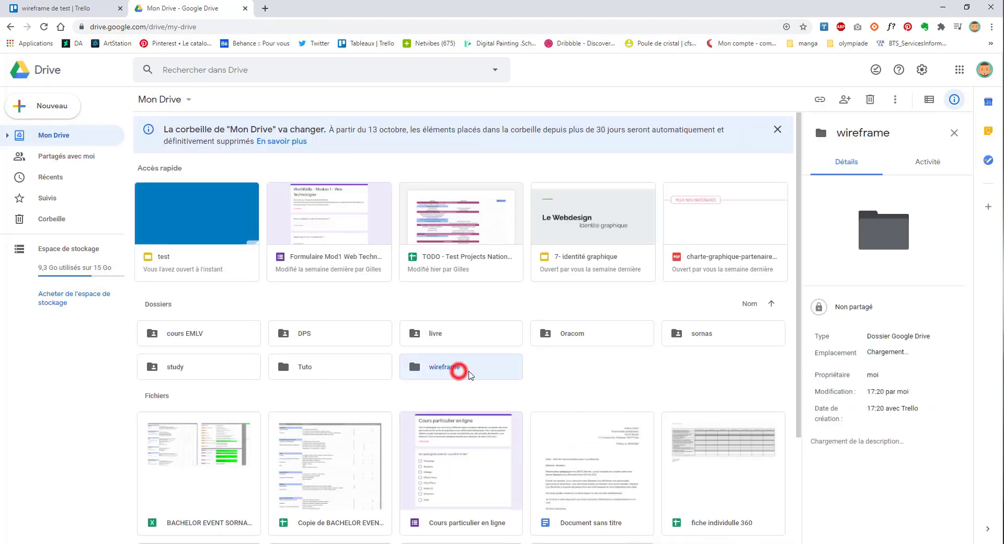
left_click(497, 352)
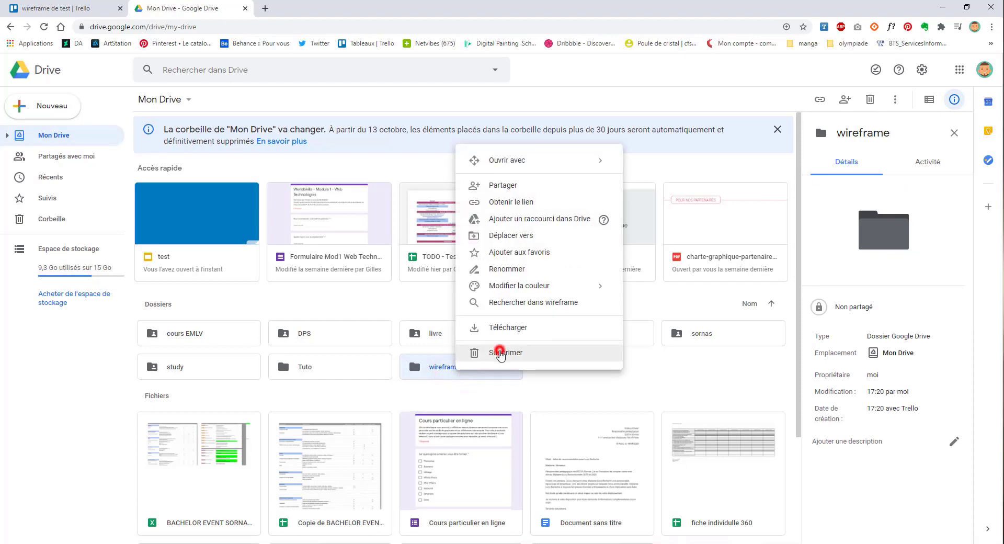
left_click(37, 8)
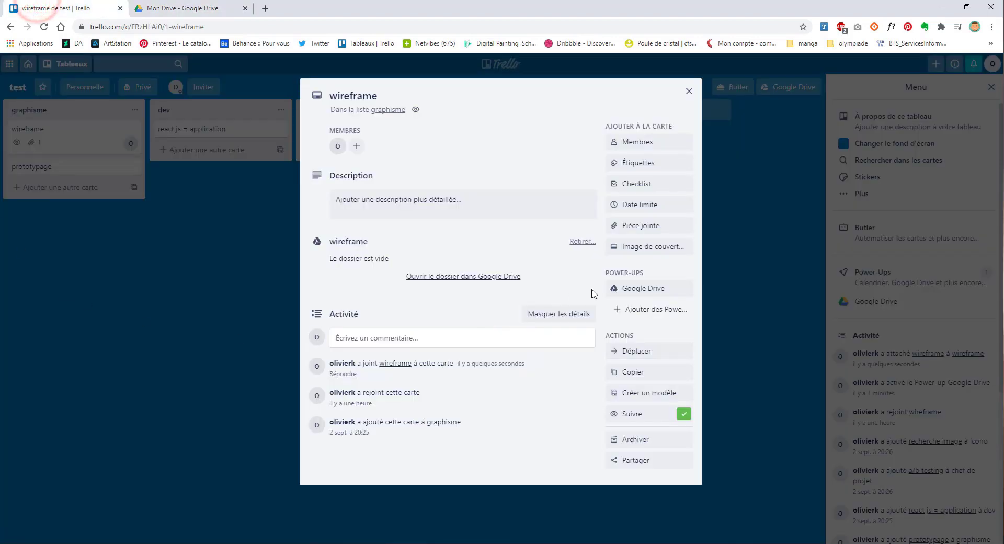
Step: Remove the empty wireframe folder attachment and start attaching an existing Google Drive file
left_click(578, 244)
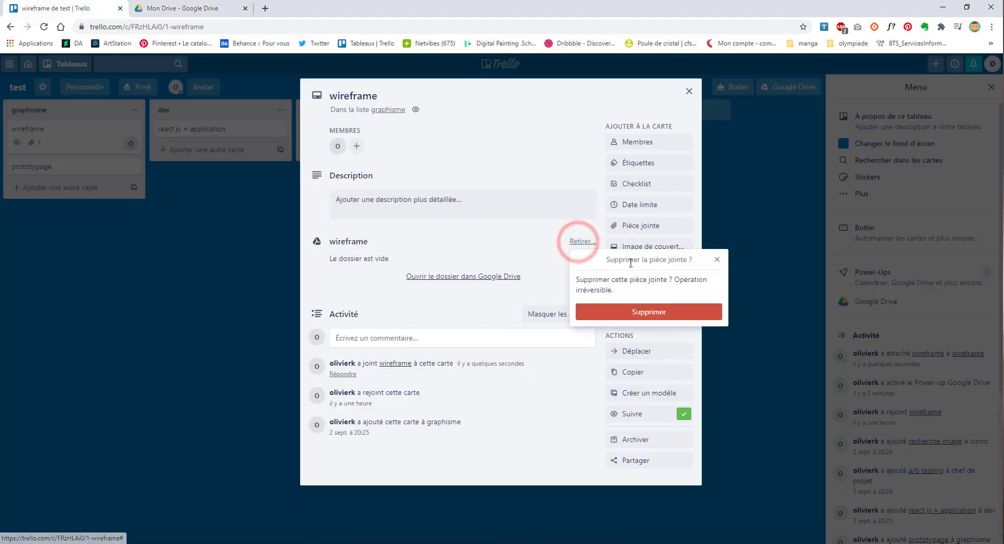
left_click(600, 309)
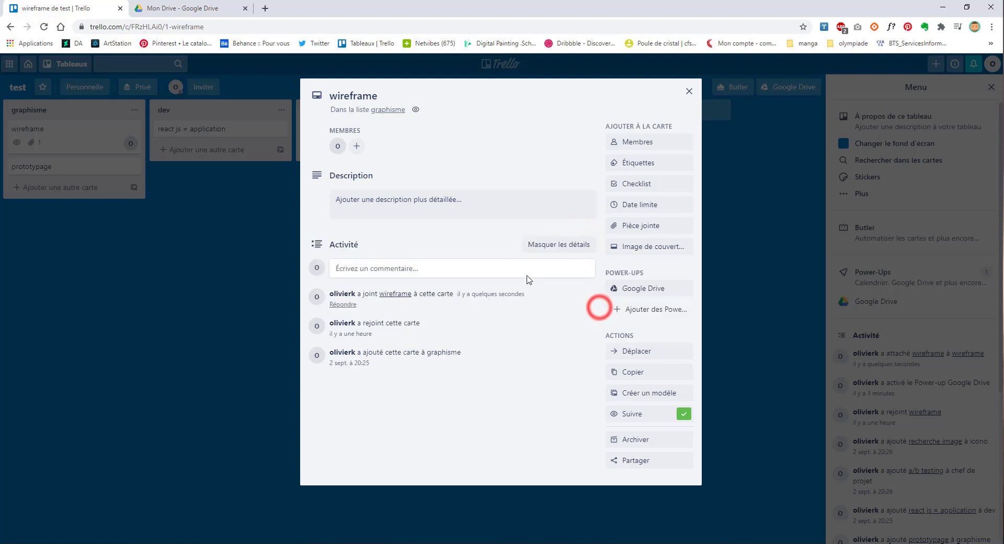
left_click(652, 288)
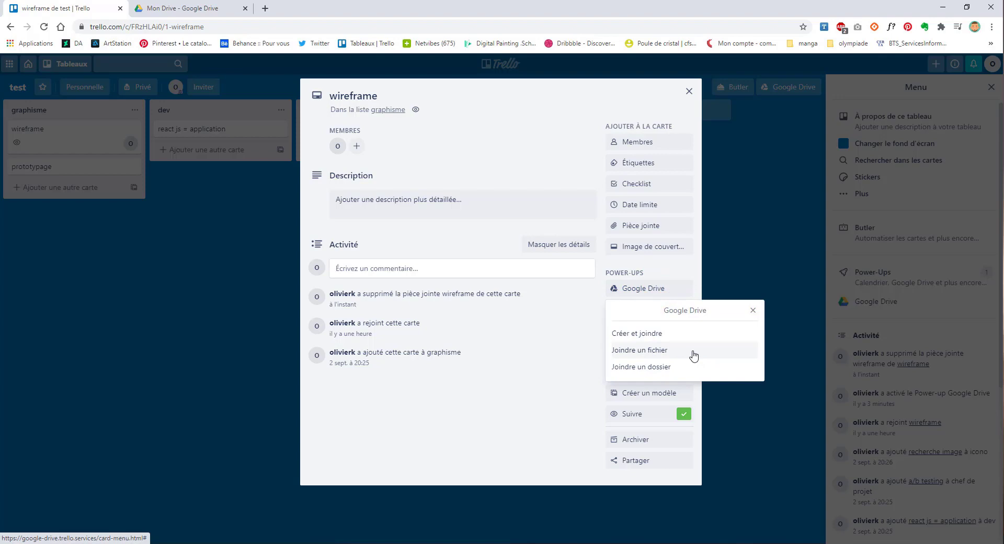
left_click(661, 350)
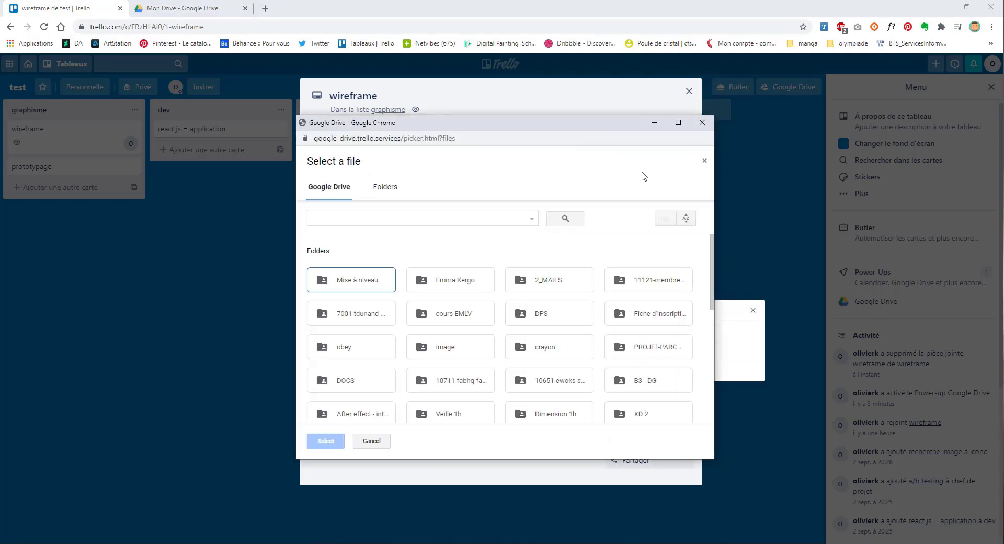
scroll(498, 332, "down", 10)
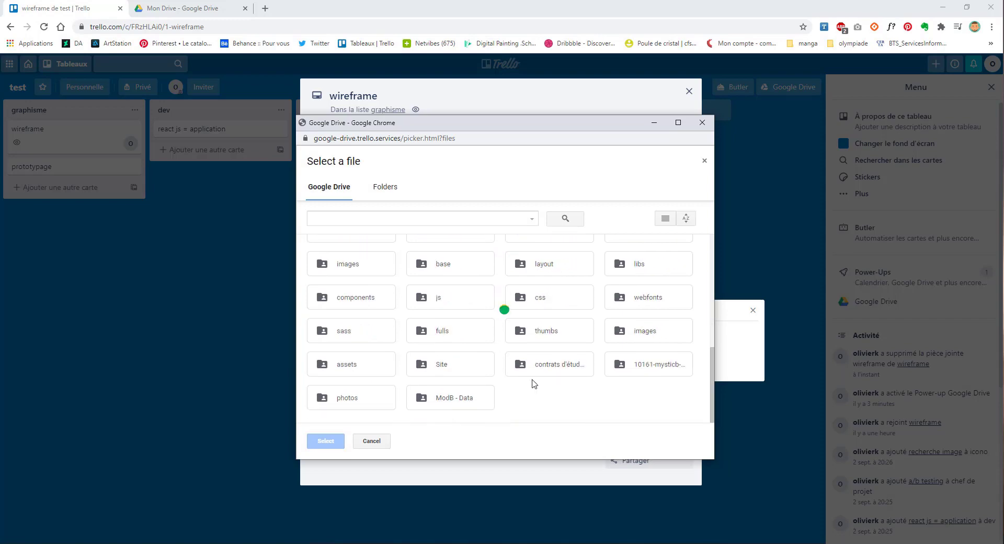
scroll(533, 382, "down", 12)
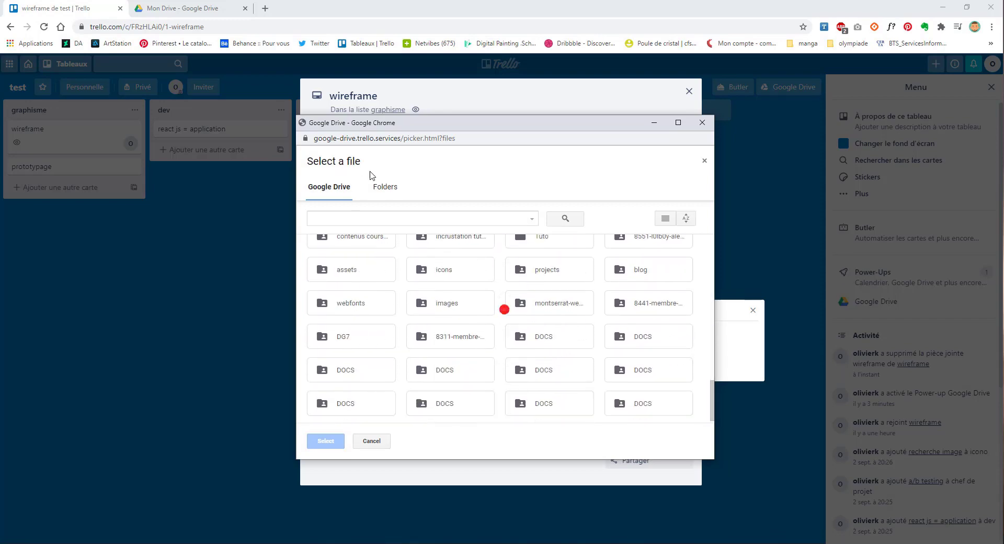
Step: Browse into the obey folder and attach obey.psd to the wireframe card
left_click(382, 186)
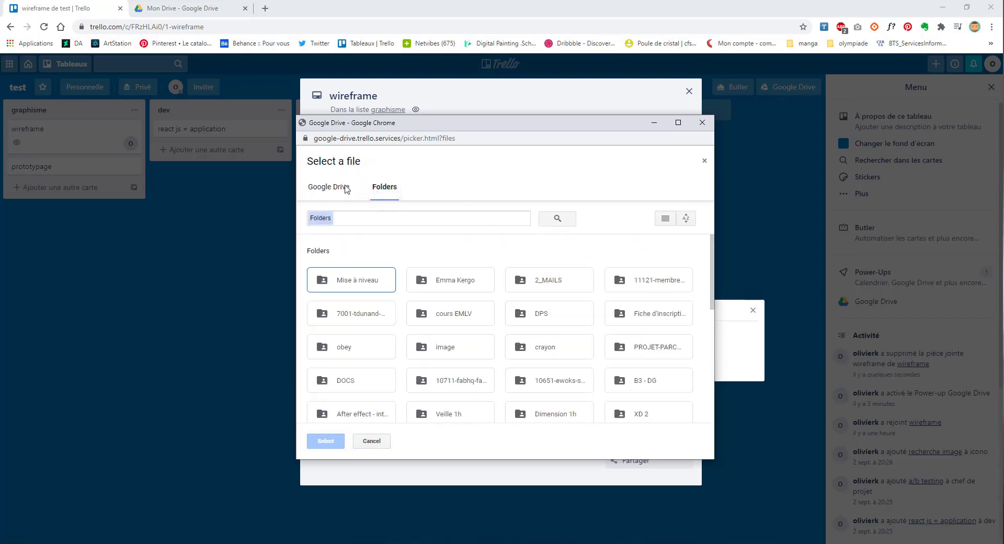
scroll(366, 364, "down", 5)
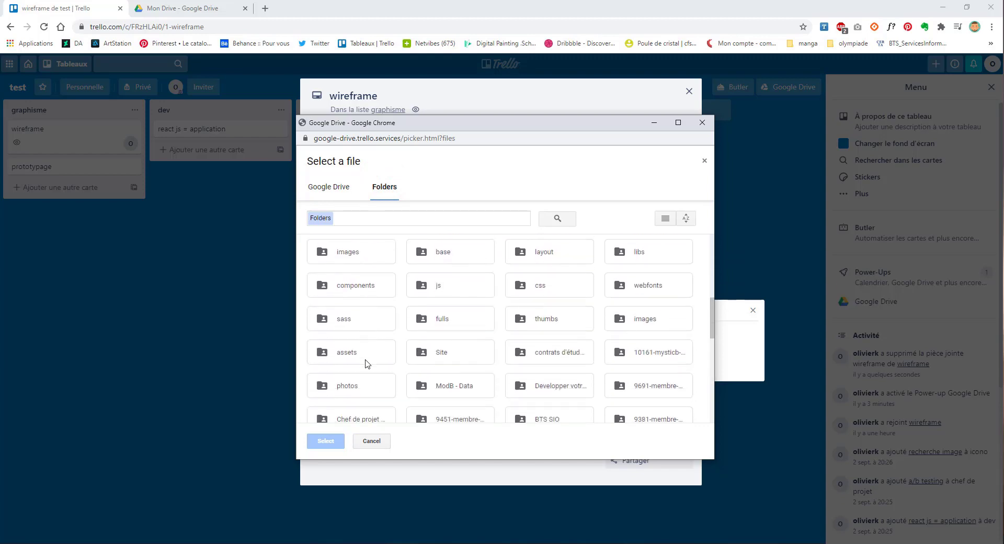
right_click(366, 364)
scroll(379, 380, "down", 10)
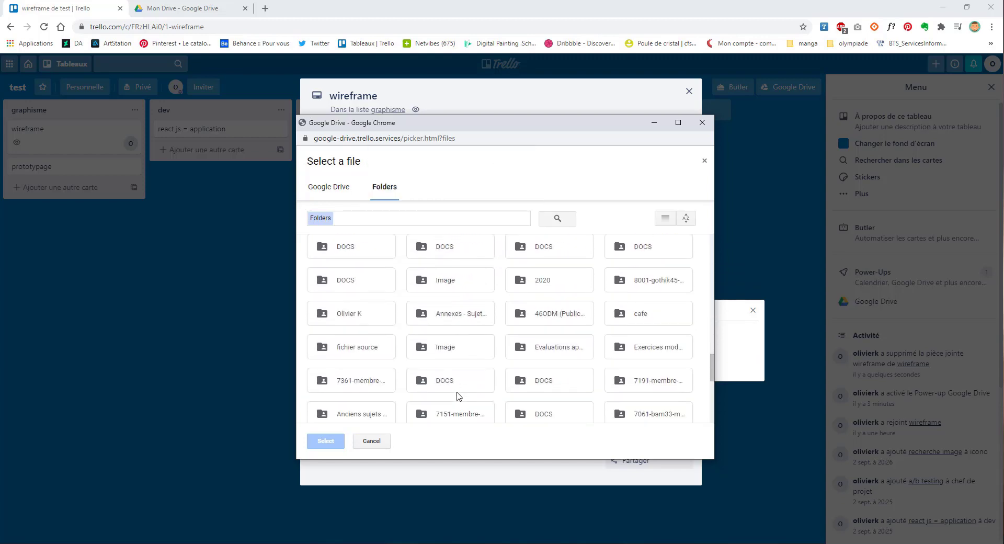
scroll(457, 396, "down", 10)
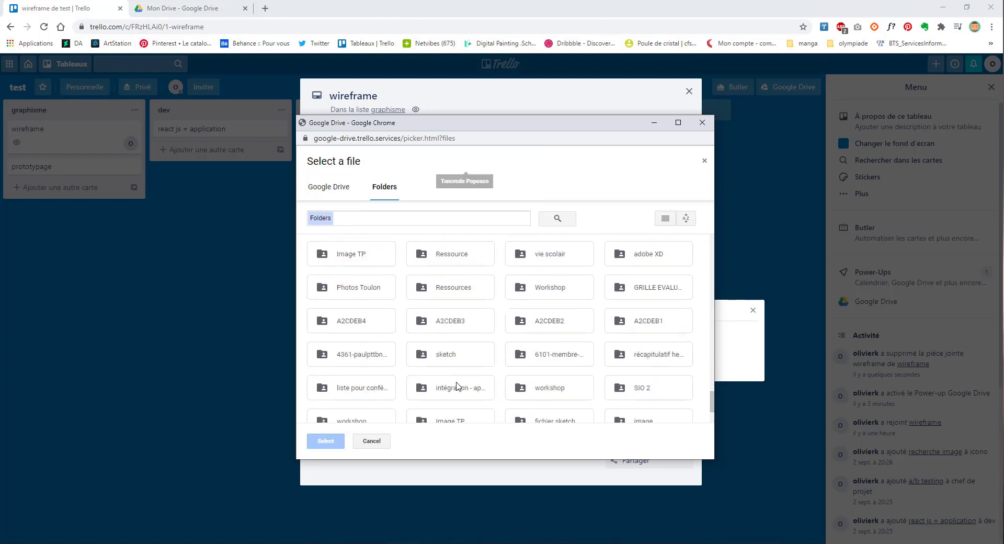
scroll(457, 387, "down", 10)
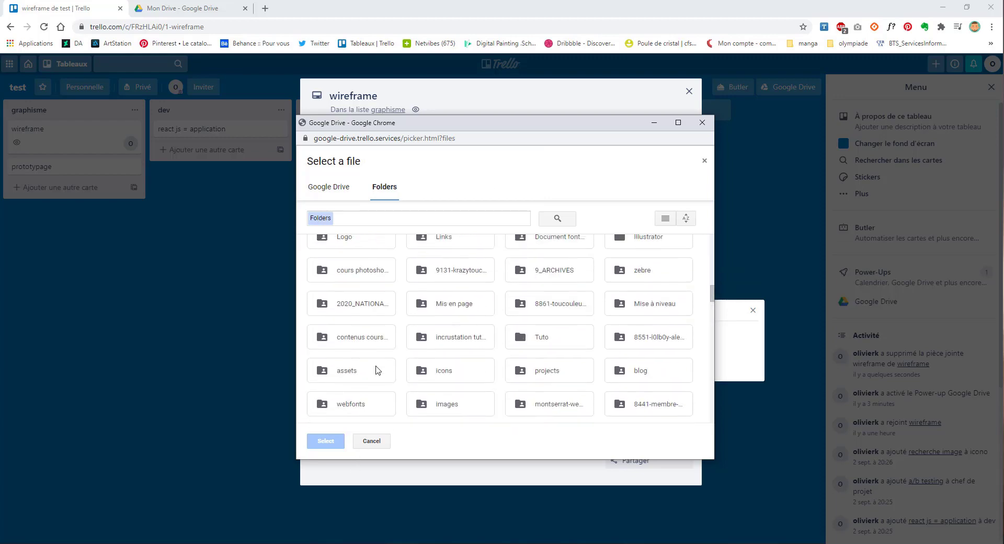
scroll(379, 370, "up", 20)
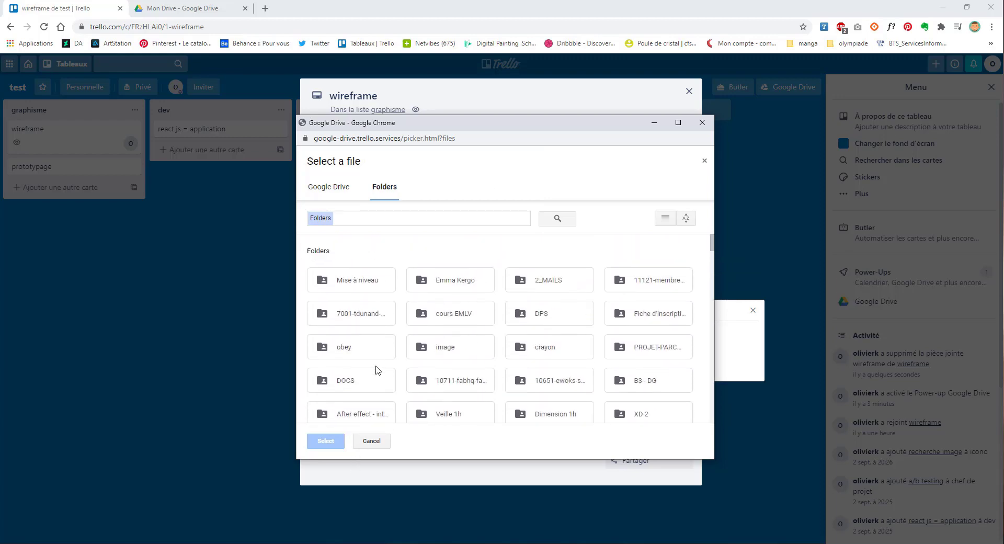
scroll(376, 370, "down", 2)
double_click(352, 248)
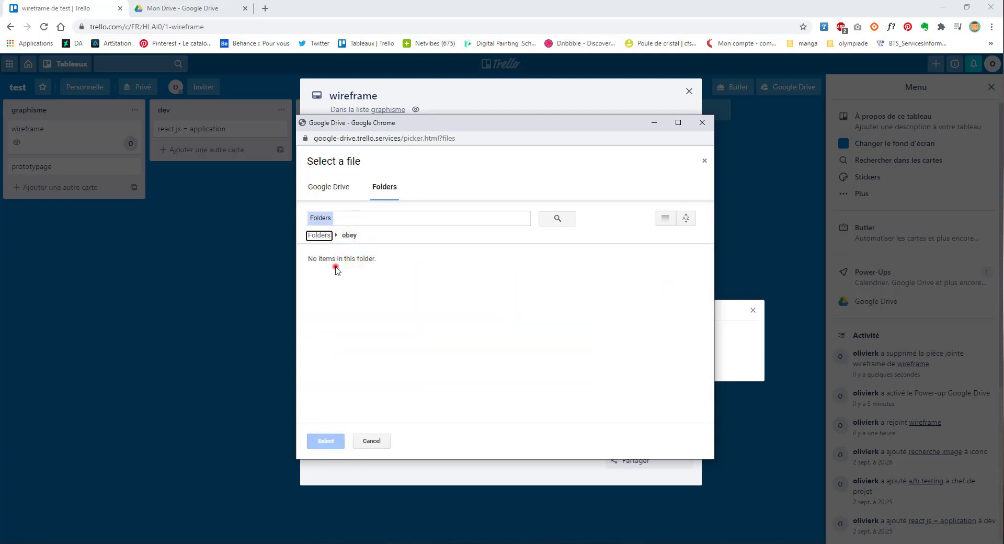
left_click(340, 192)
double_click(358, 343)
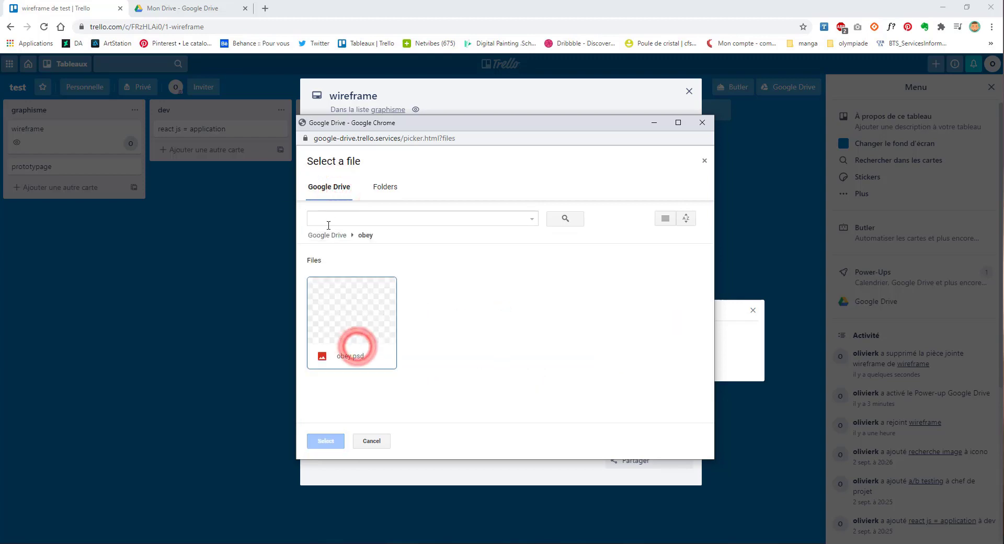
left_click(357, 309)
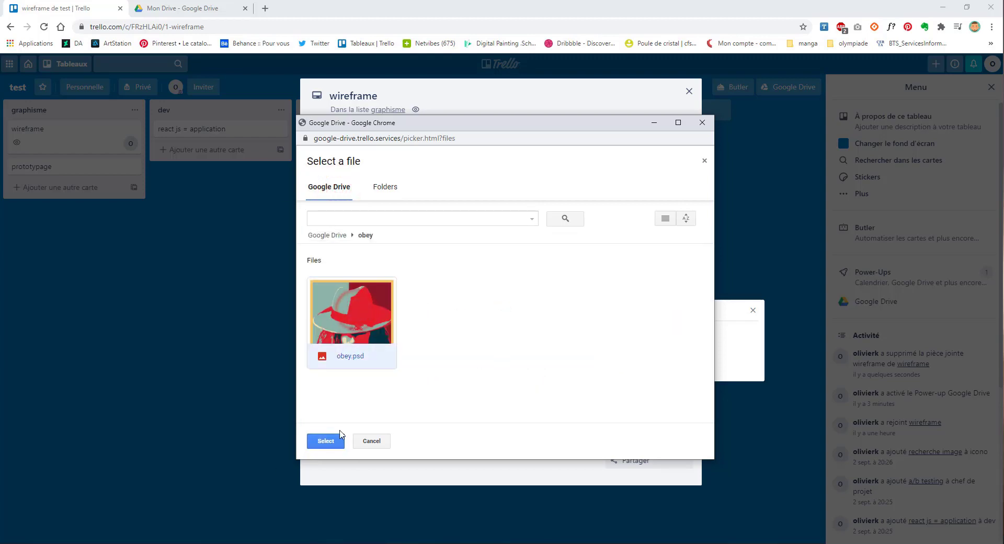
left_click(324, 441)
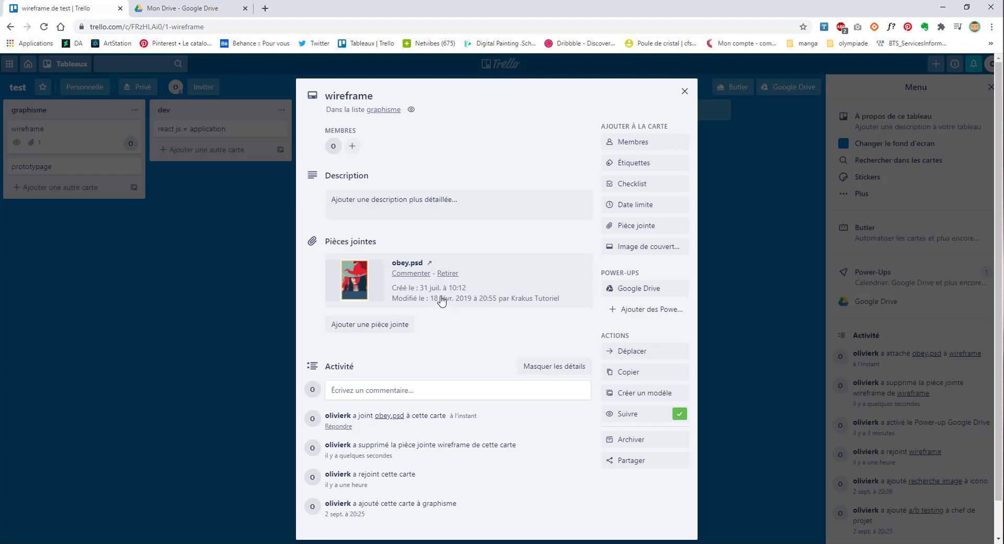
Step: Post a comment linking obey.psd with the note 'à utiliser pour les maquettes'
left_click(410, 274)
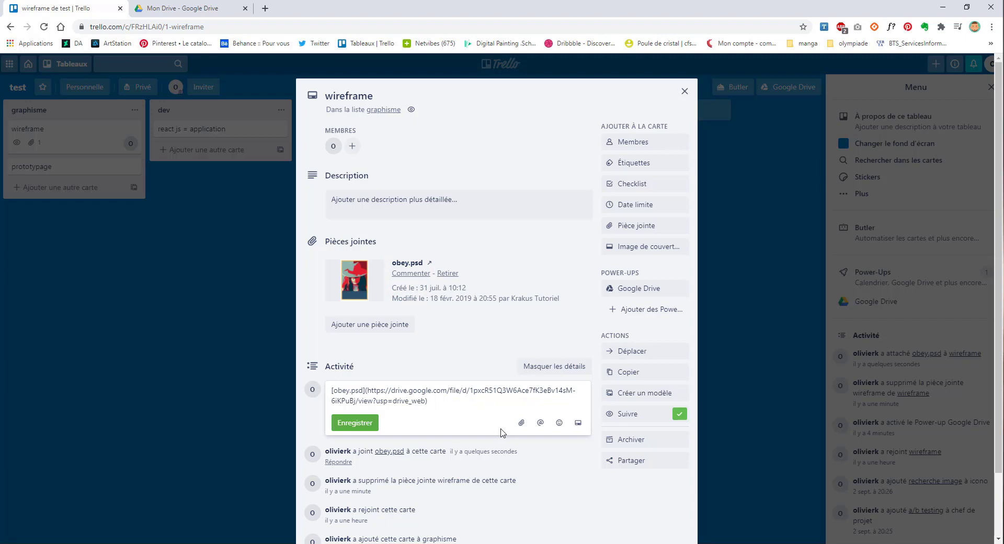
key("Return")
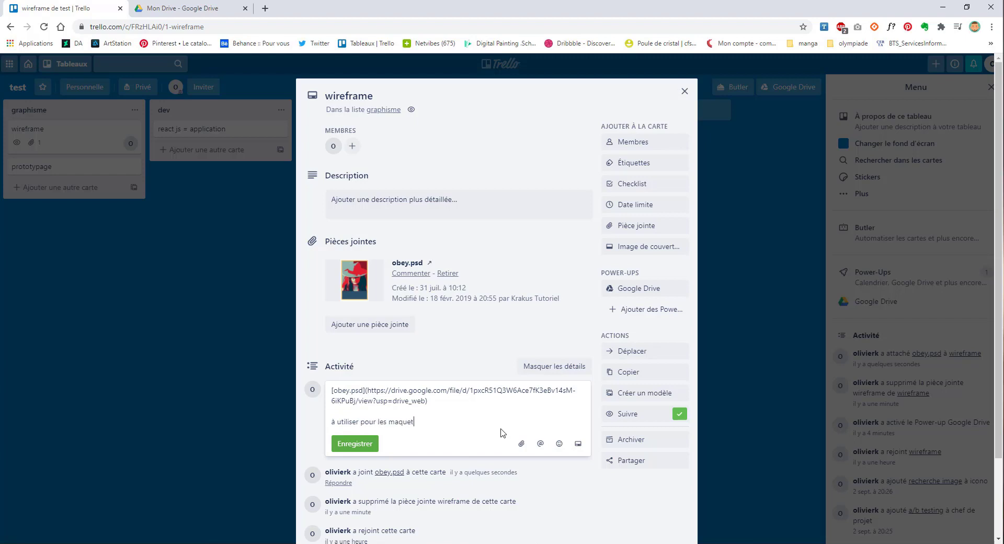
key("Return")
left_click(355, 454)
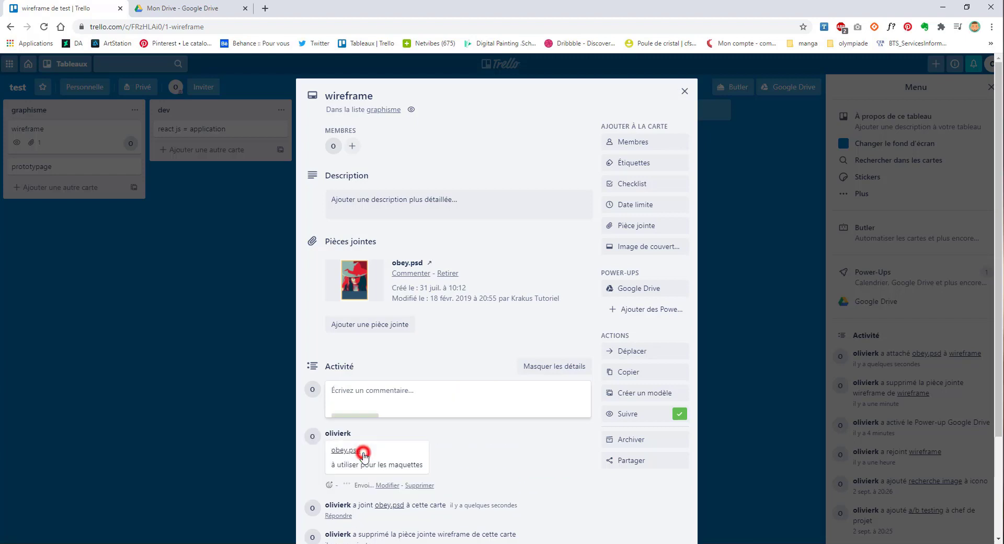
scroll(414, 263, "down", 2)
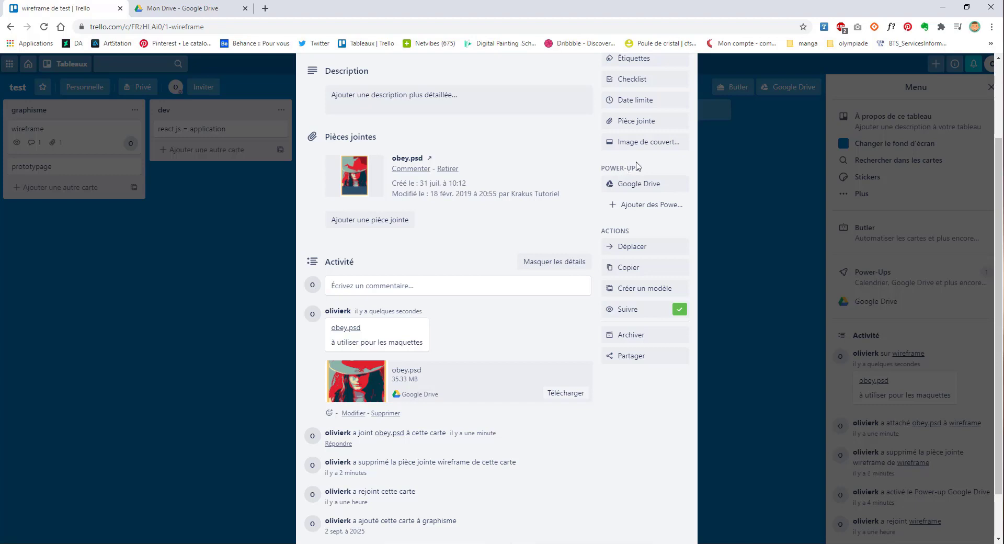
Step: Close the wireframe card by clicking outside it
left_click(782, 202)
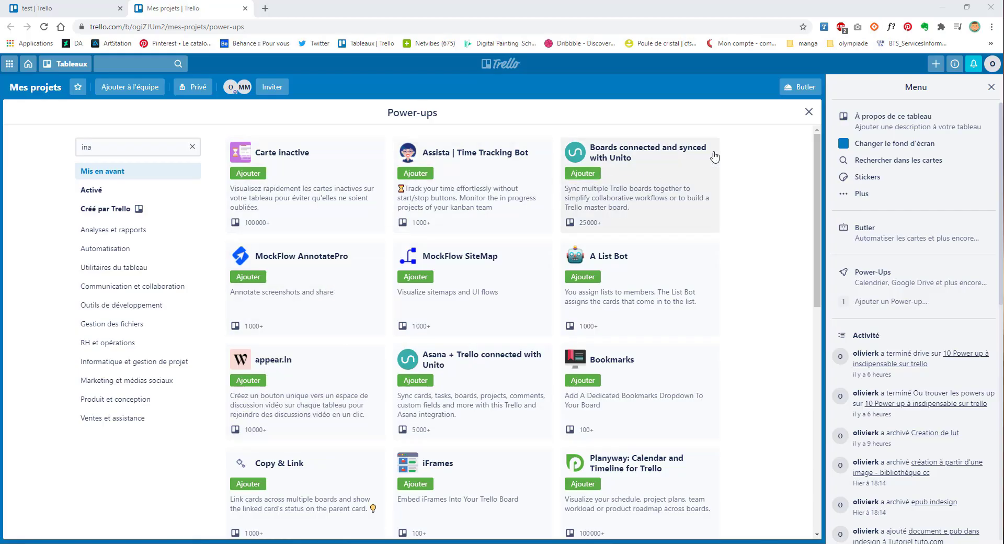
Step: Search the Power-Ups directory for 'in' and add the Carte inactive power-up to the board
left_click(810, 112)
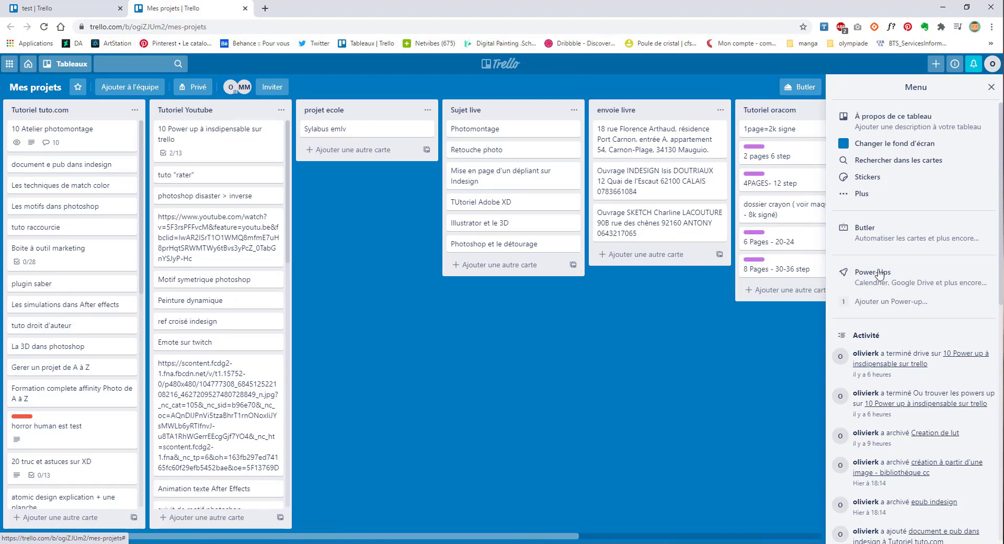
left_click(886, 313)
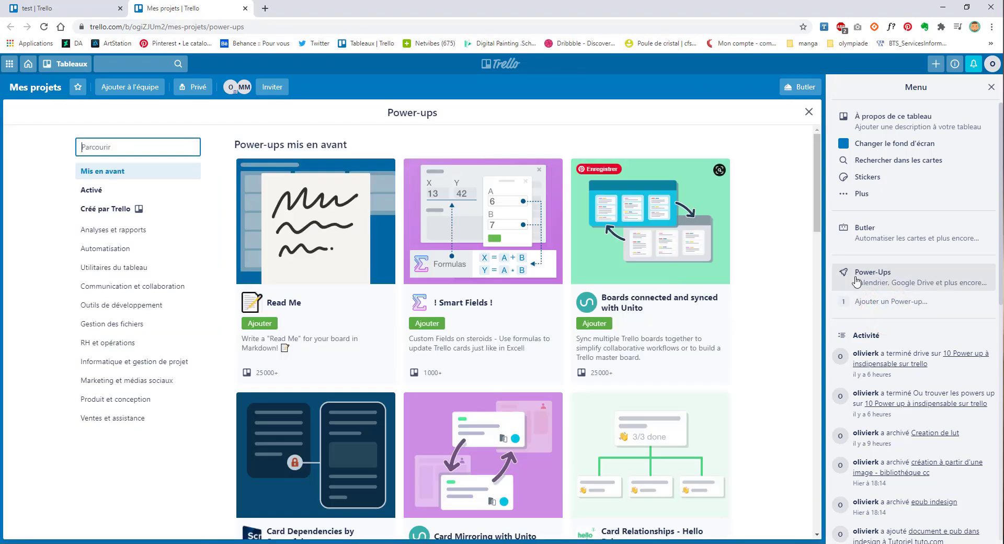
type("in")
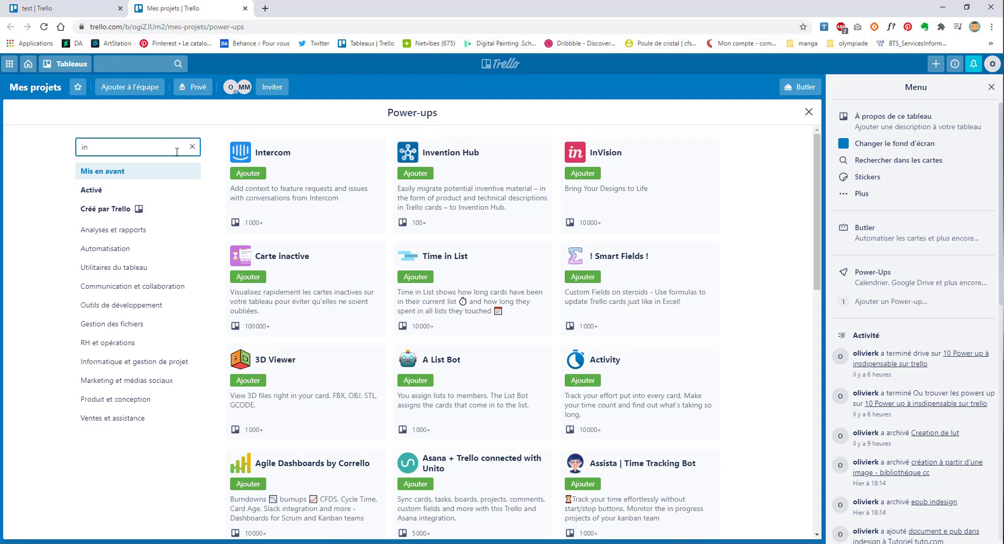
left_click(257, 279)
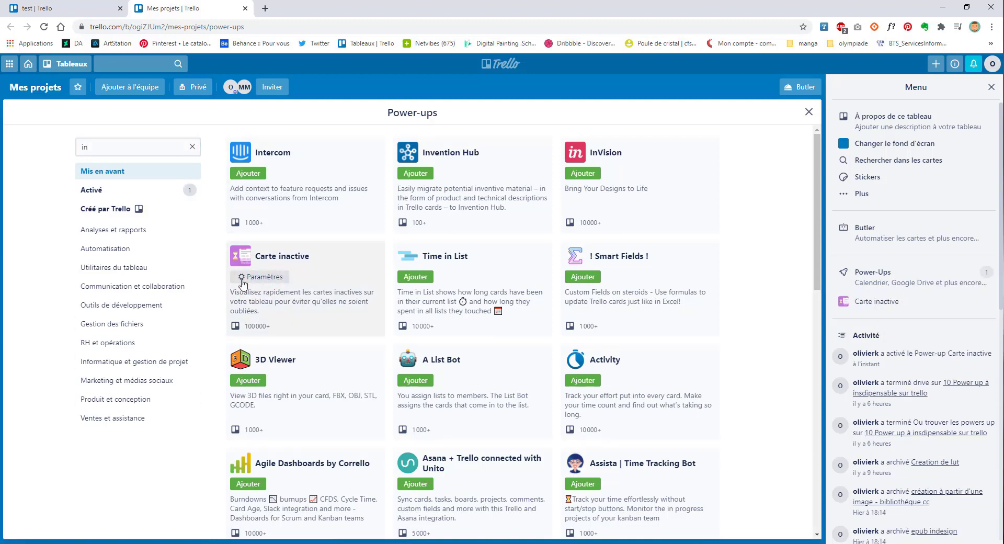
left_click(243, 279)
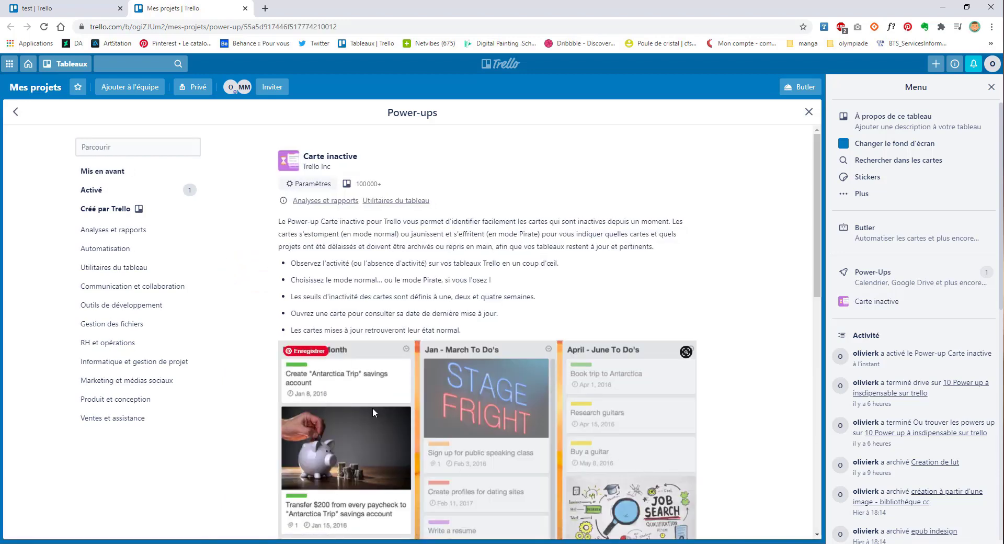
scroll(373, 406, "down", 1)
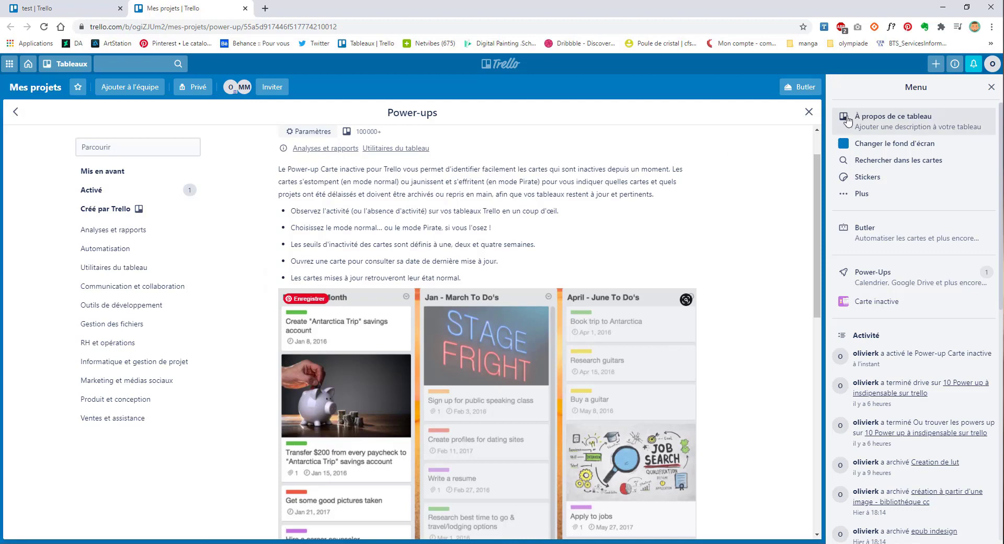
left_click(809, 112)
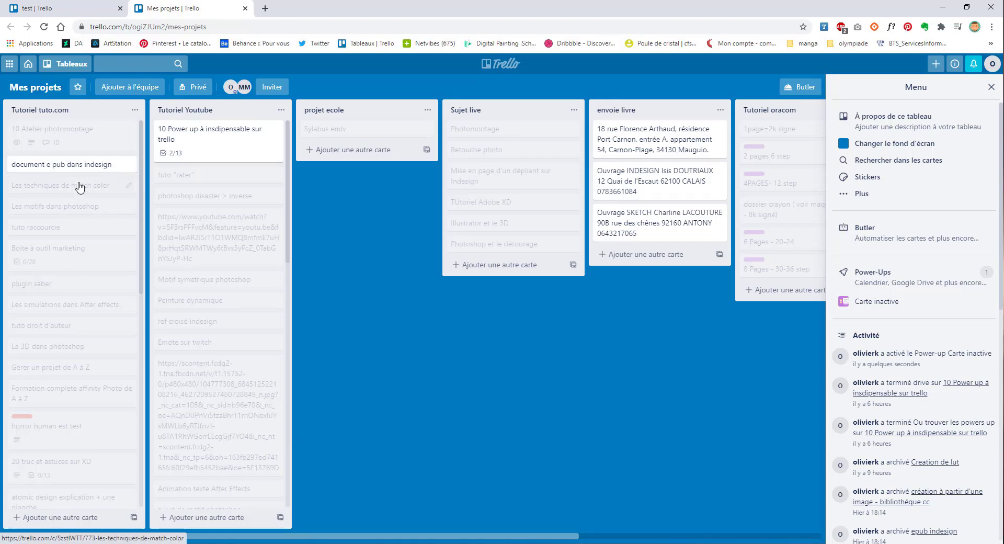
Step: Look over the faded Retouche photo card, then close it
scroll(205, 354, "down", 2)
scroll(140, 381, "down", 8)
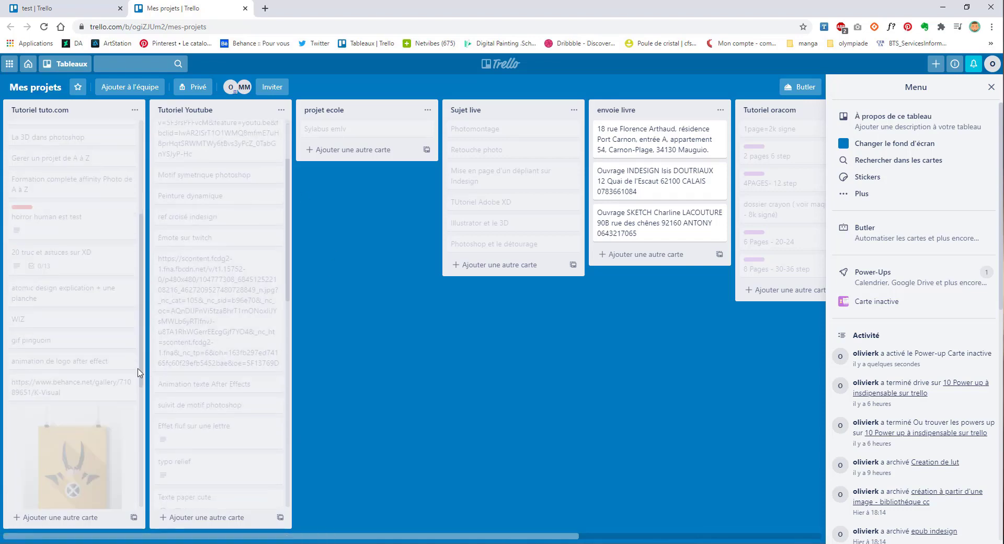
scroll(218, 366, "down", 10)
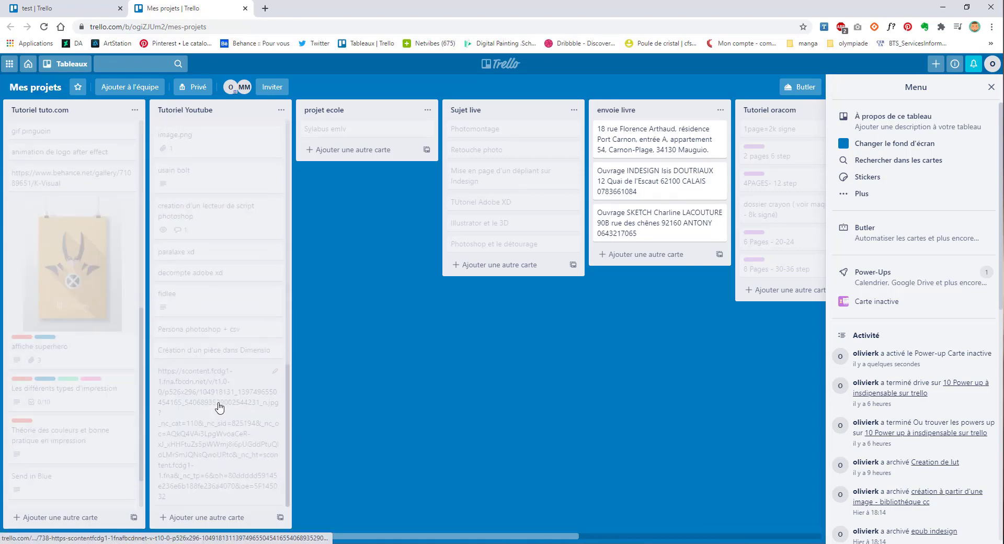
scroll(432, 539, "right", 5)
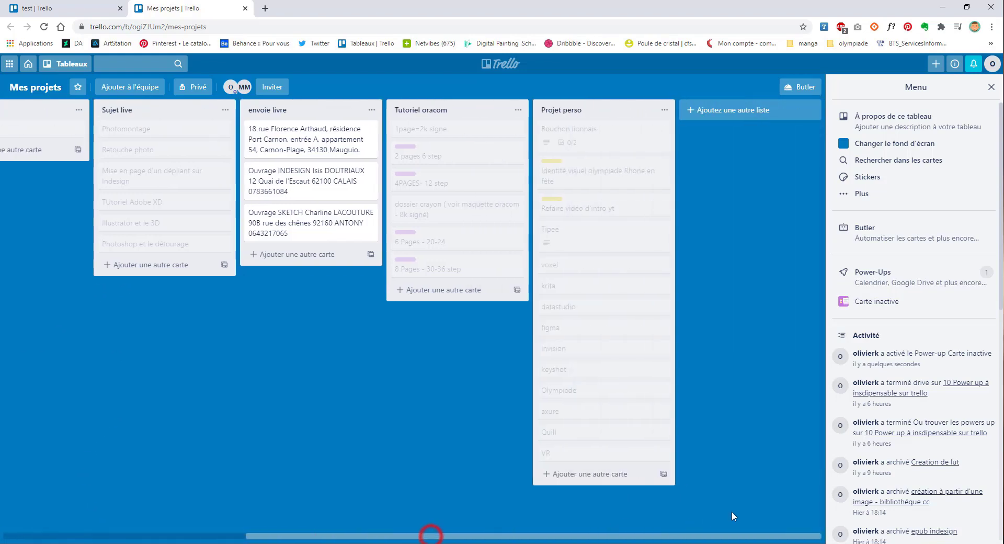
scroll(432, 539, "left", 5)
left_click(481, 151)
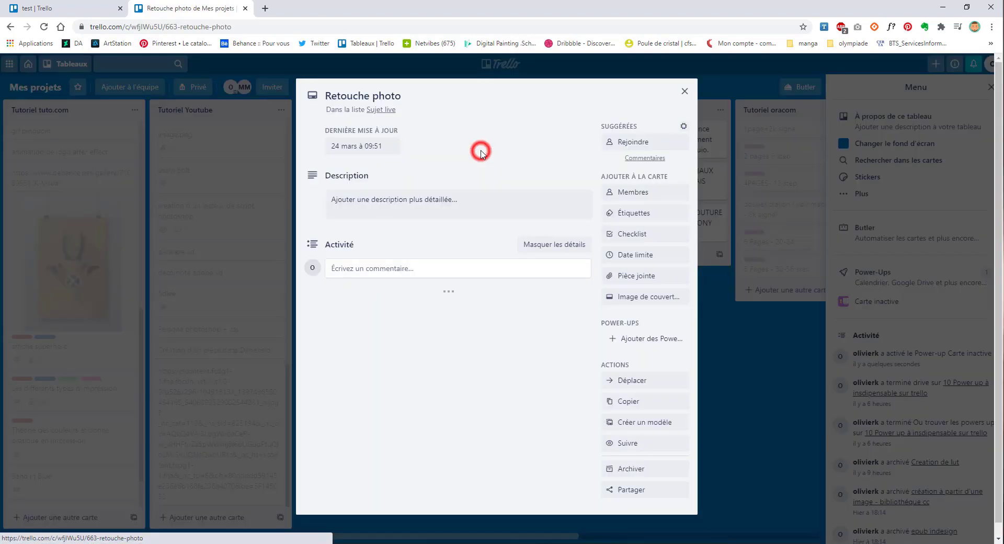
left_click(326, 146)
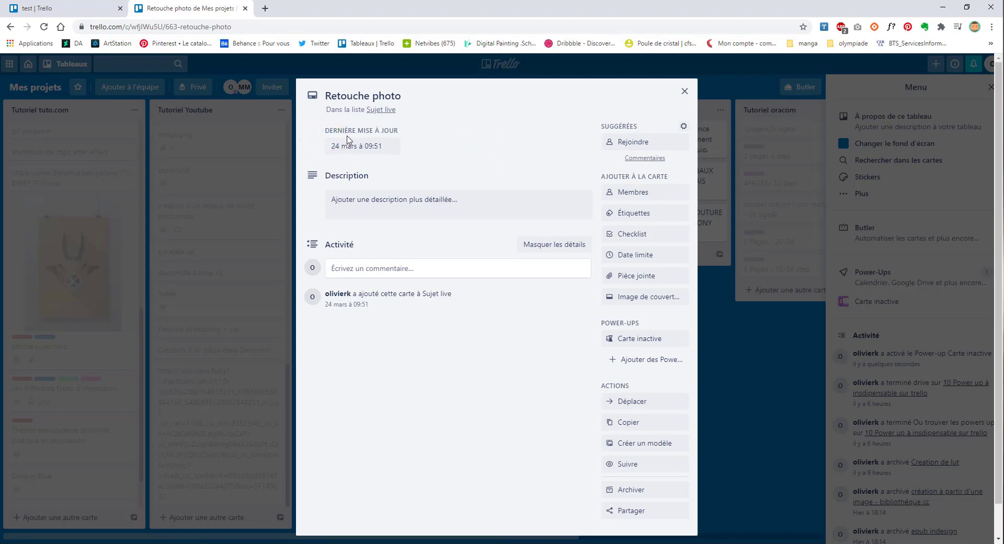
left_click(384, 148)
left_click(340, 149)
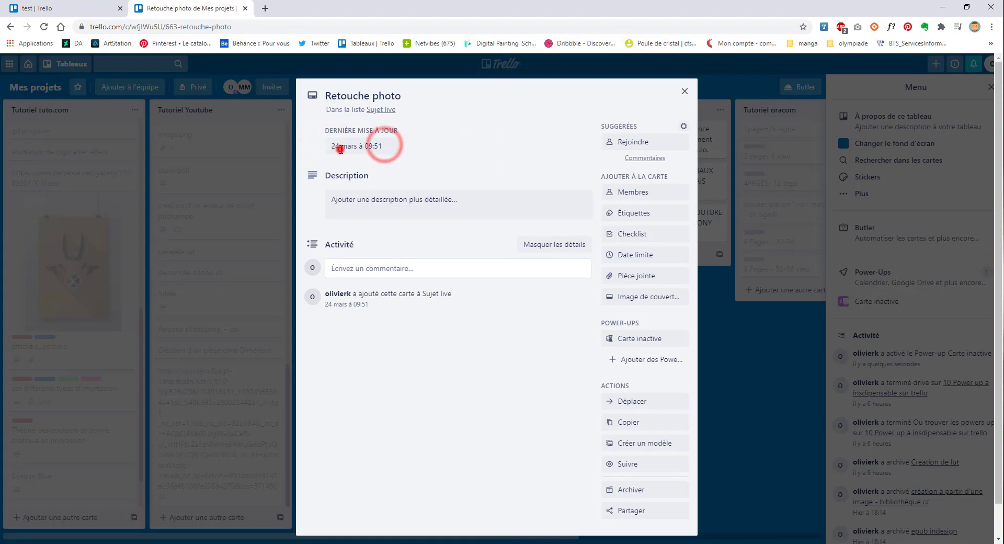
left_click(211, 186)
Step: Post a 'test' comment on the faded Photomontage card
left_click(467, 130)
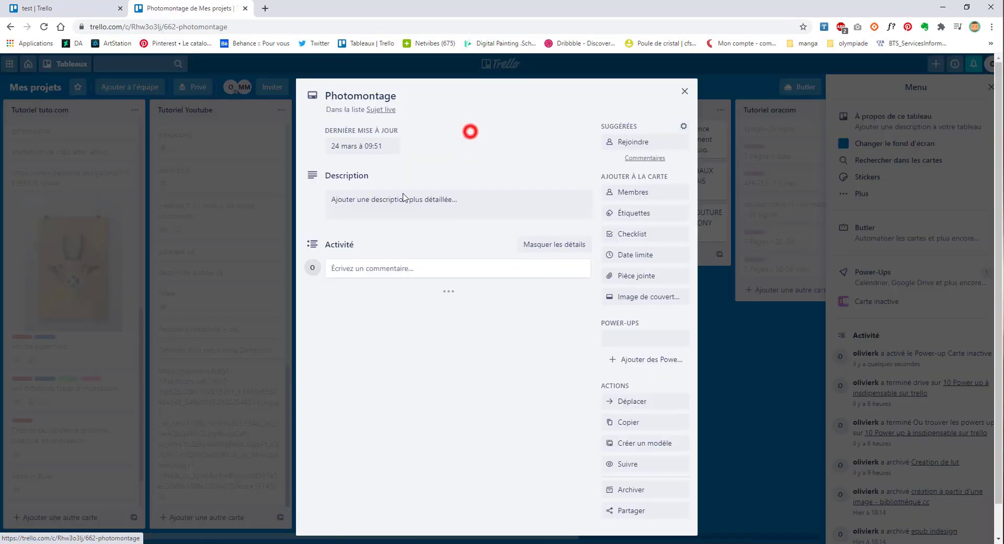
left_click(371, 268)
type("y")
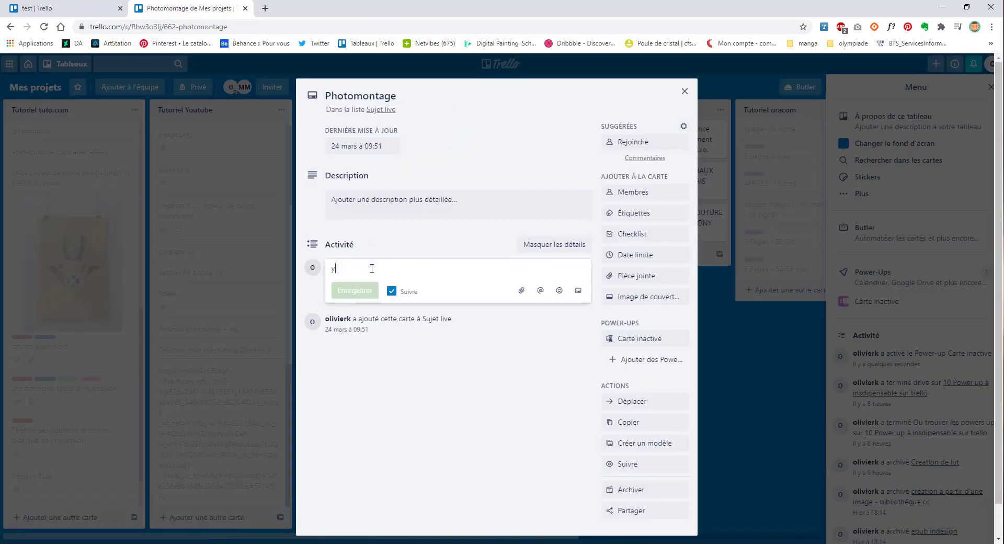
left_click_drag(363, 271, 310, 269)
type("test")
left_click(351, 290)
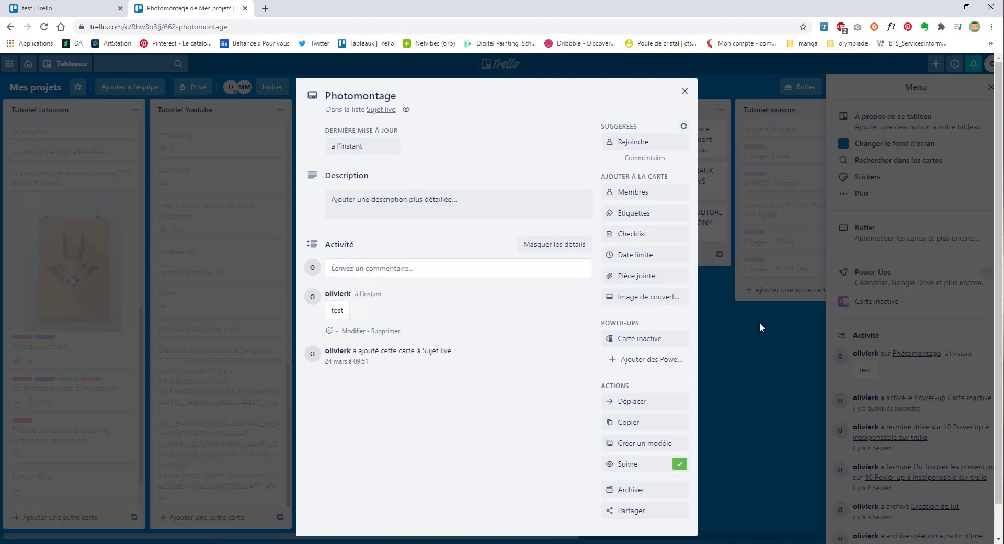
Step: Delete the 'test' comment from the Photomontage card and close it
left_click(761, 327)
left_click(482, 131)
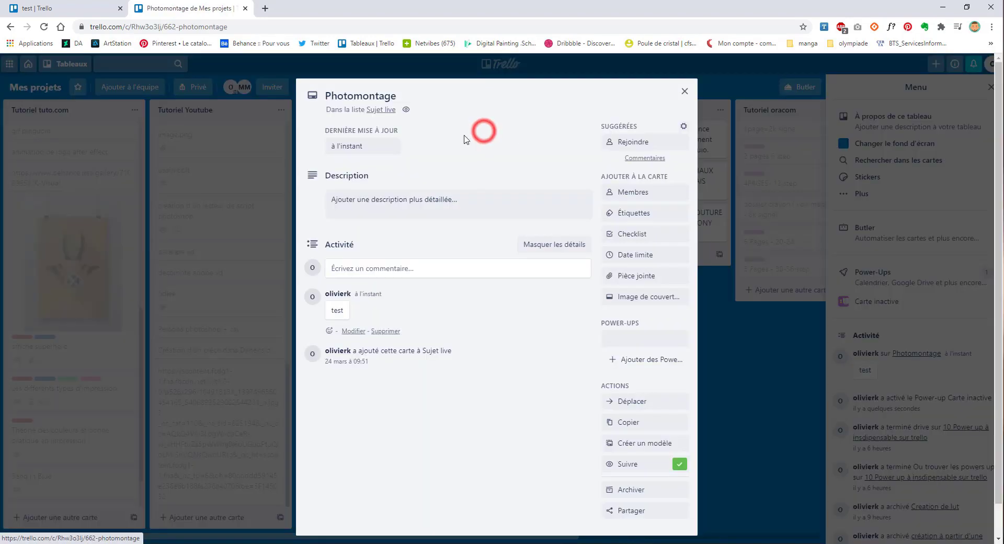
left_click(385, 330)
left_click(429, 402)
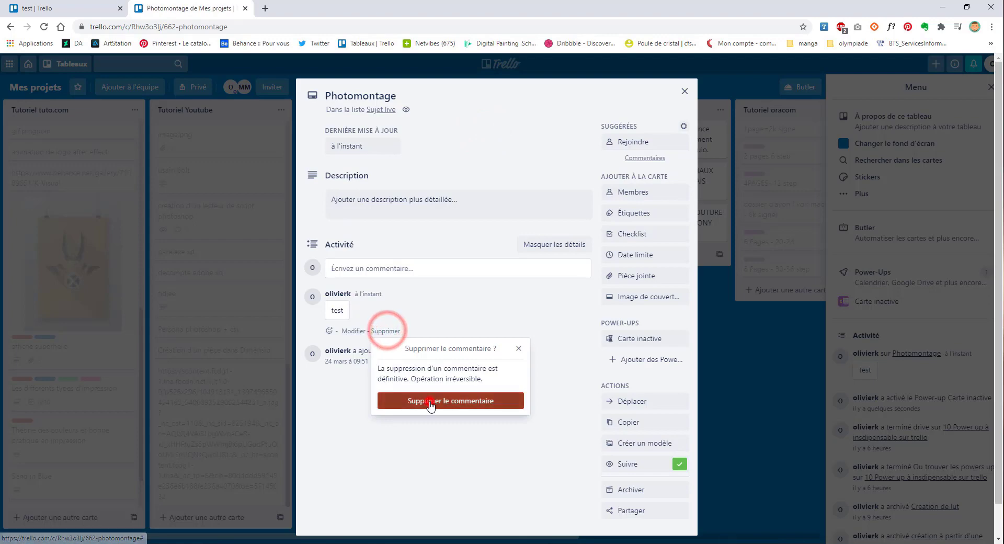
left_click(748, 413)
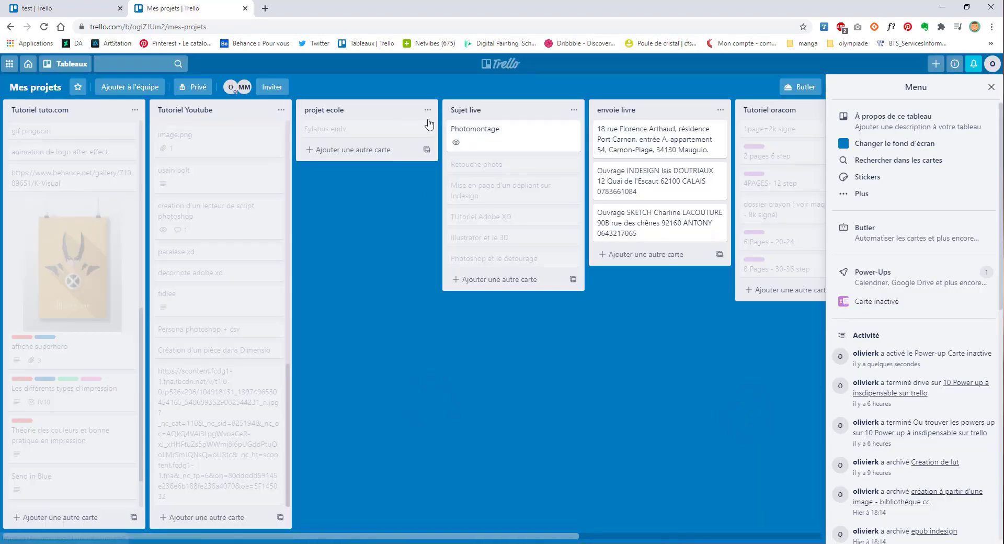
Step: Show the Carte inactive power-up's details from the board menu and read its description
scroll(48, 329, "up", 2)
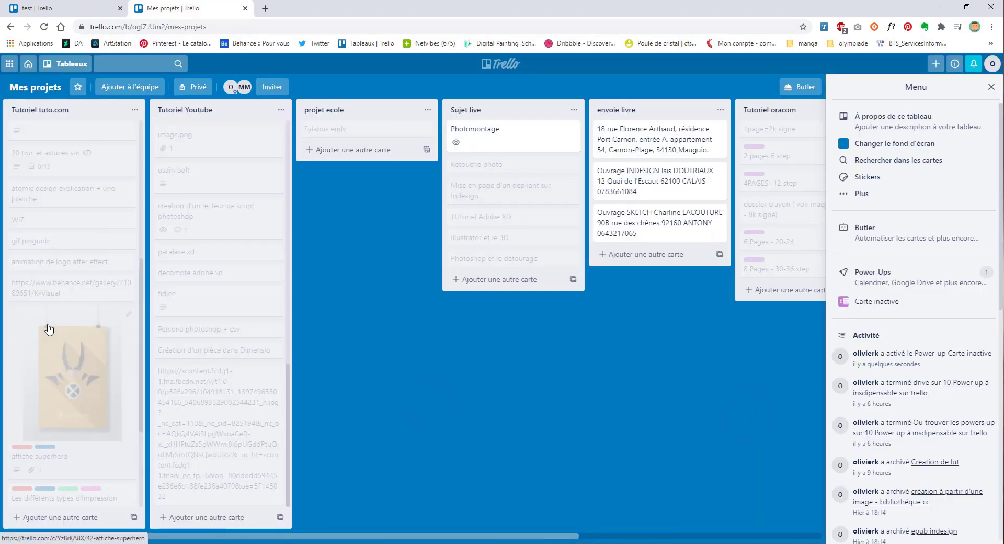
scroll(48, 328, "up", 5)
scroll(162, 325, "up", 8)
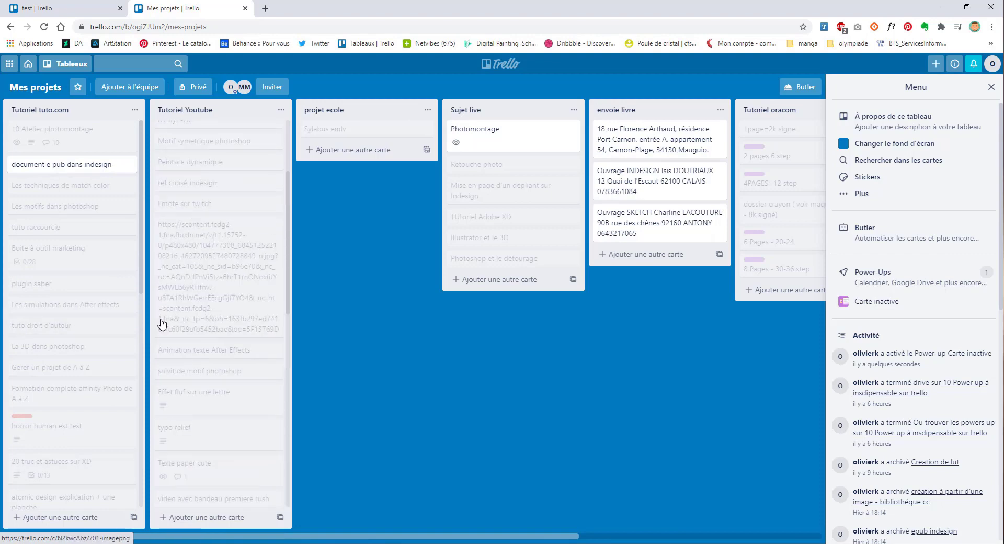
scroll(161, 325, "up", 3)
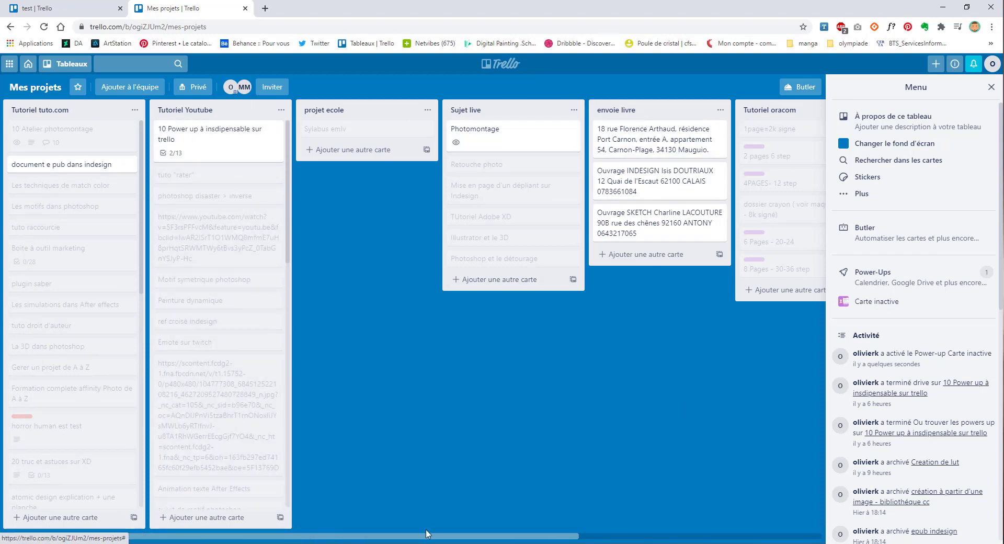
left_click_drag(474, 537, 790, 516)
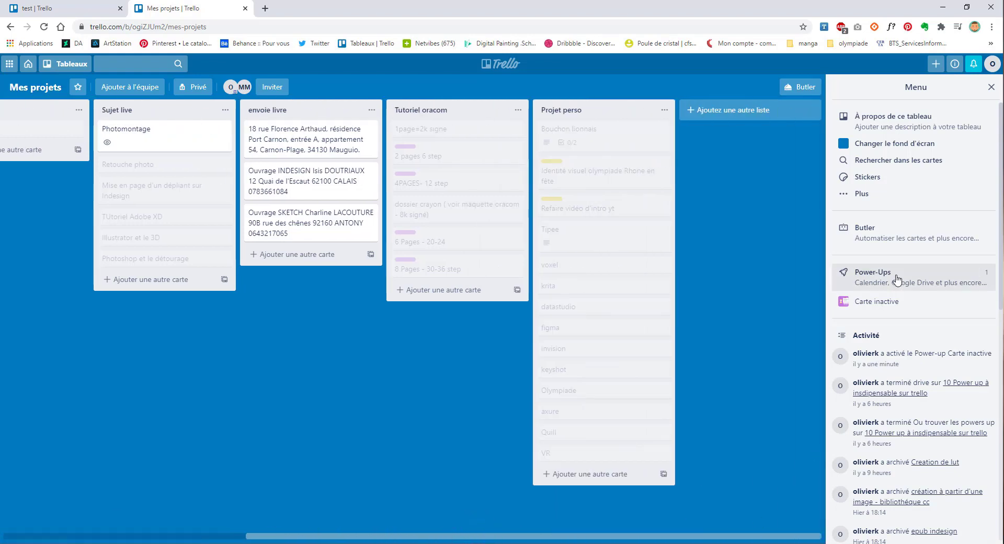
left_click(872, 302)
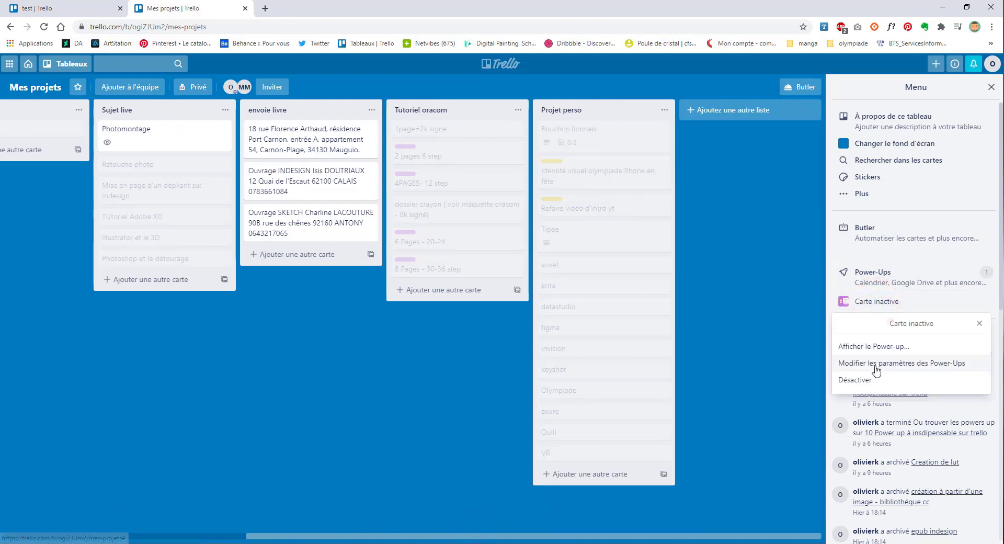
left_click_drag(870, 365, 850, 347)
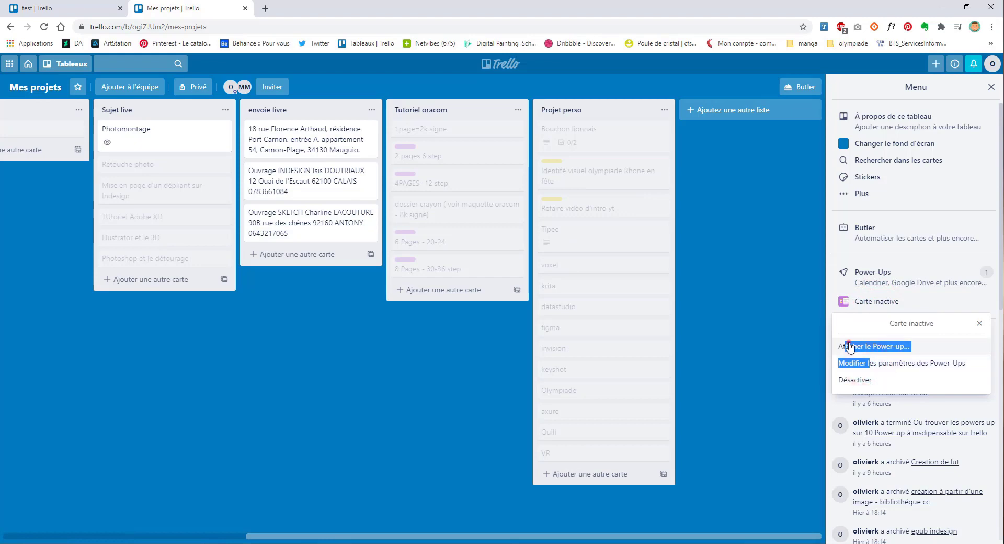
left_click(850, 347)
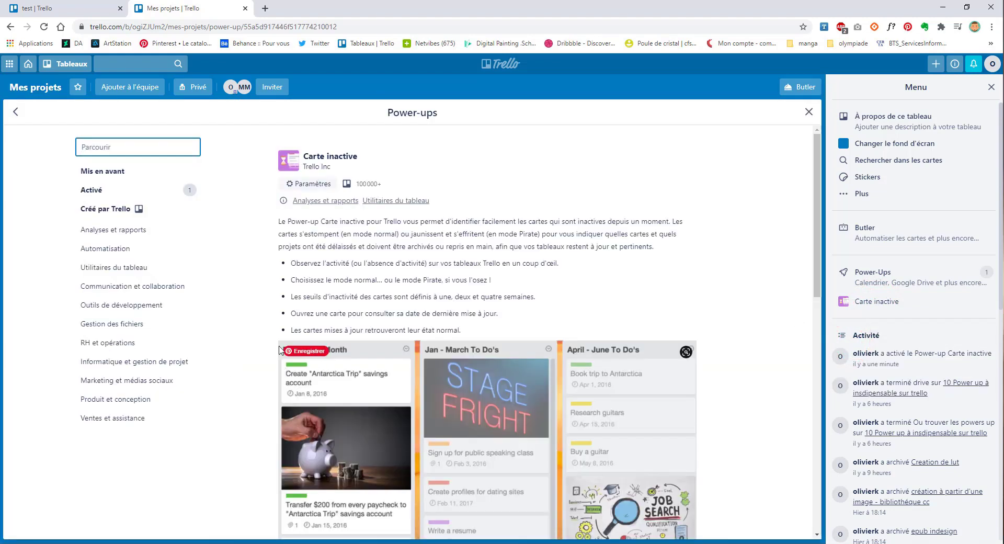
scroll(308, 281, "down", 1)
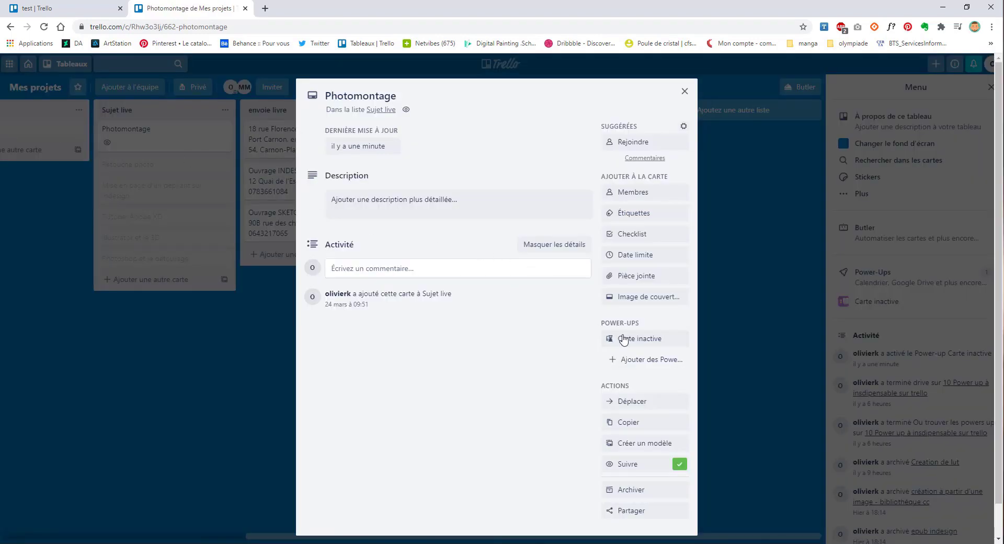
Step: Toggle Evergreen on and back off for the Photomontage card, then close it
left_click(629, 339)
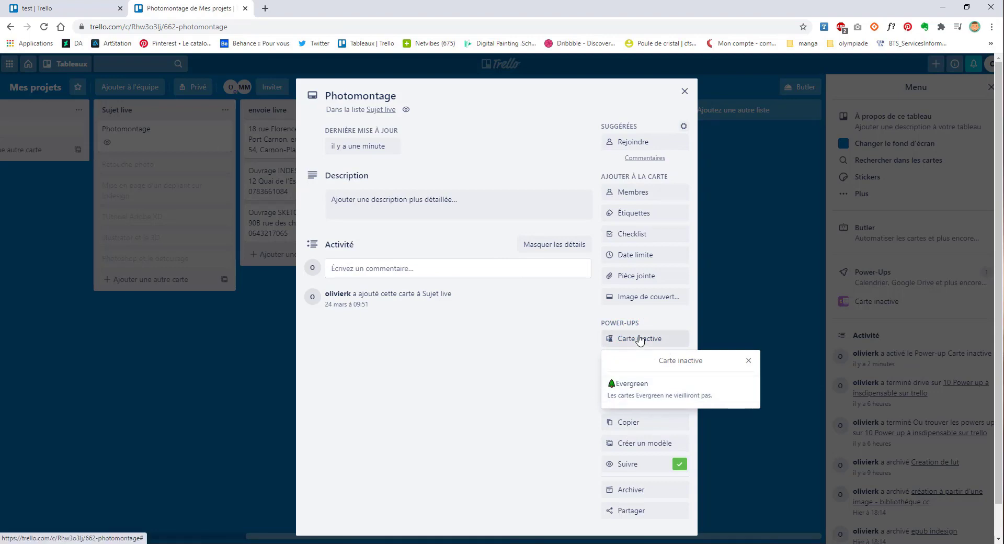
left_click(631, 391)
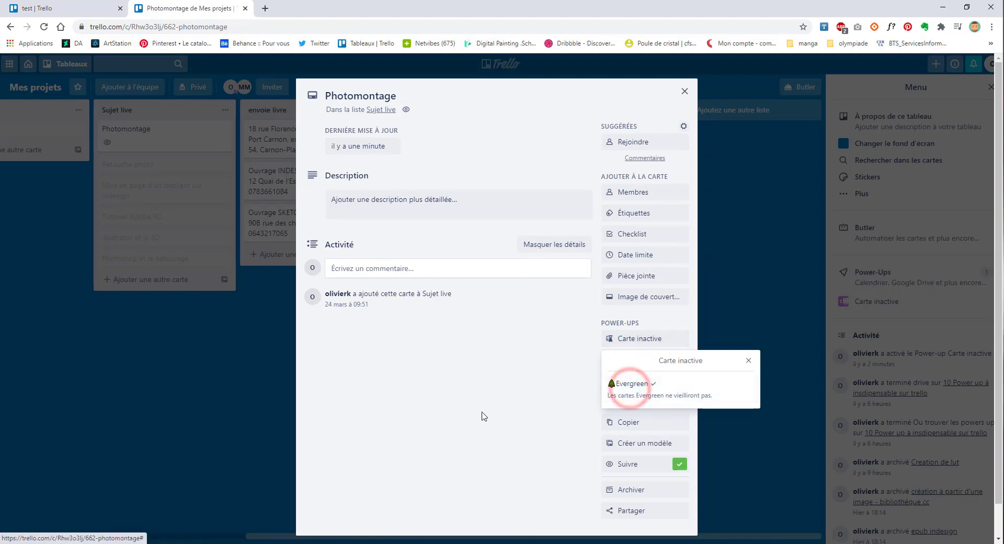
left_click(650, 394)
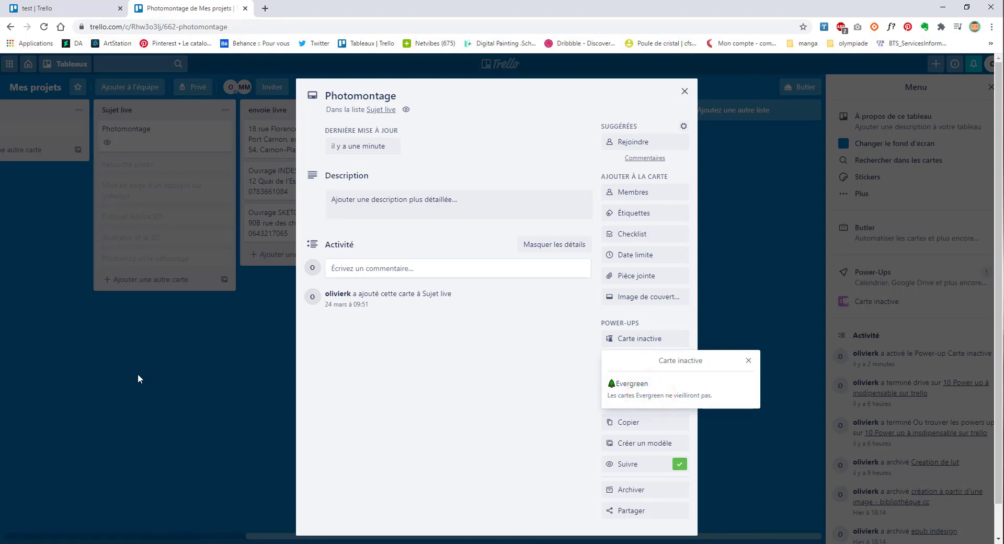
left_click(377, 146)
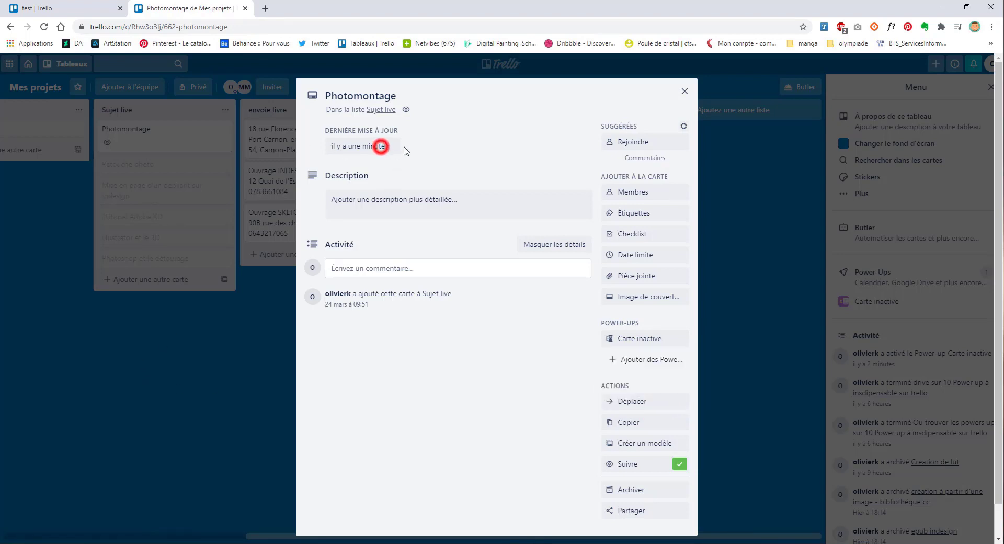
scroll(619, 455, "down", 1)
scroll(249, 427, "up", 1)
left_click(768, 402)
Step: Check the 10 Atelier photomontage card, then disable the Carte inactive power-up
left_click_drag(366, 534, 42, 248)
left_click(75, 139)
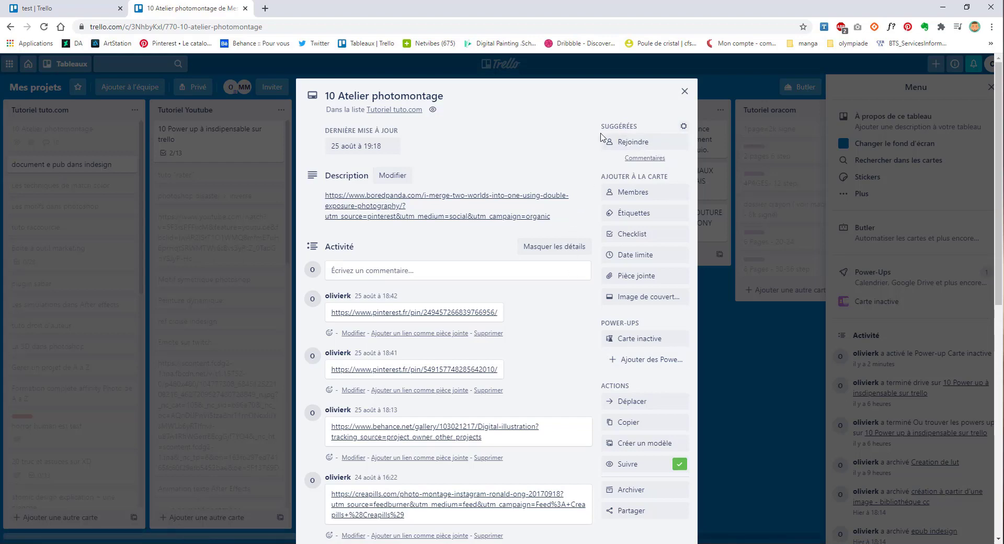
left_click(685, 91)
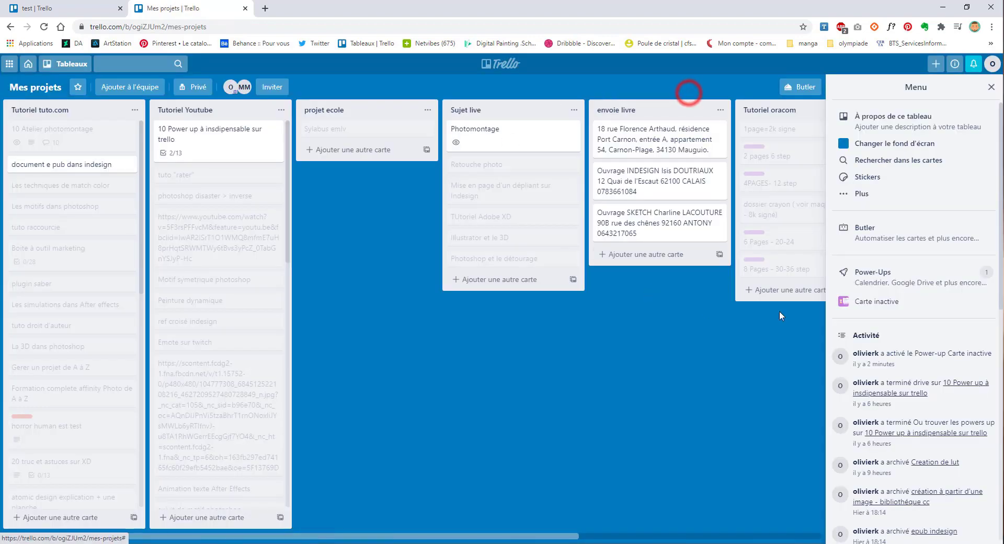
left_click(887, 304)
left_click(859, 379)
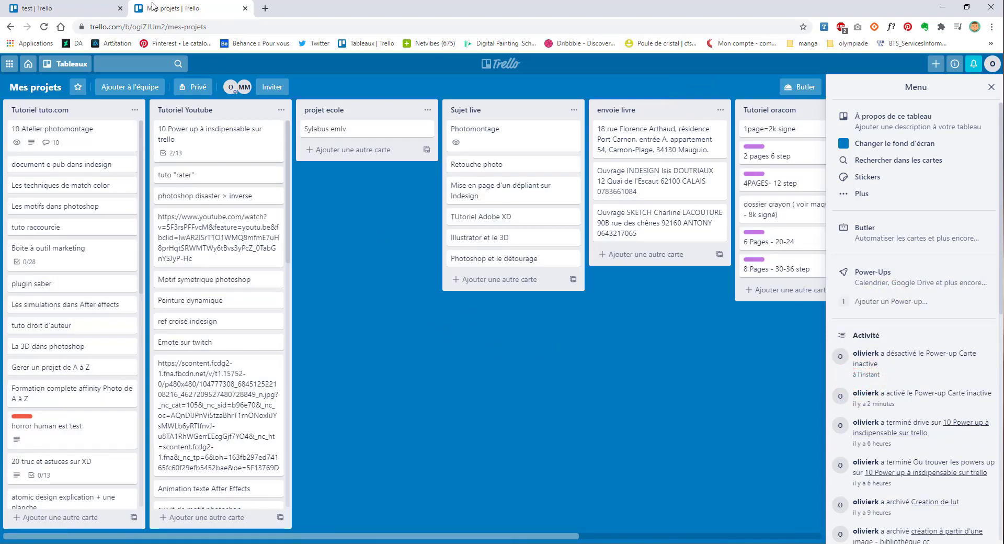
Step: Switch to the test board and close the boards drawer covering it
left_click(61, 8)
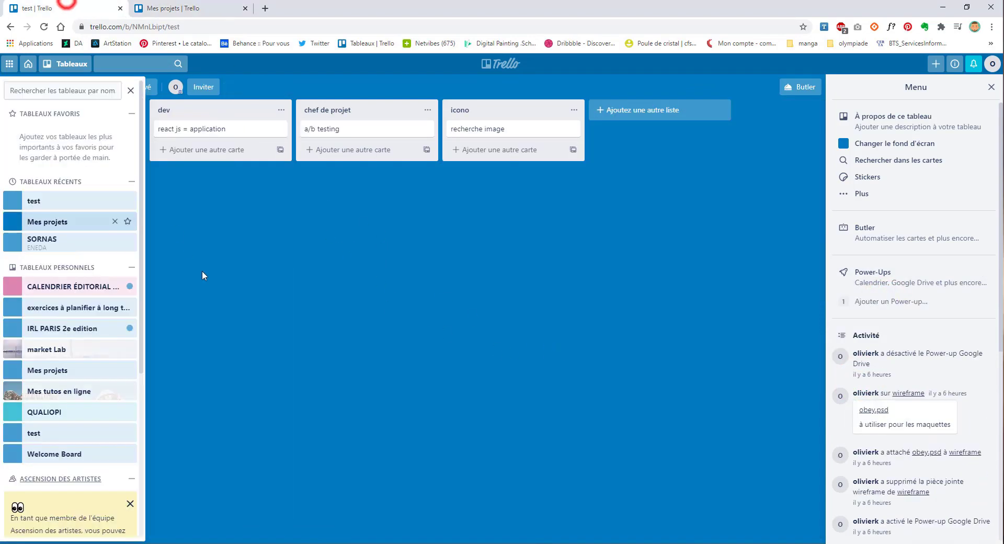
left_click(255, 259)
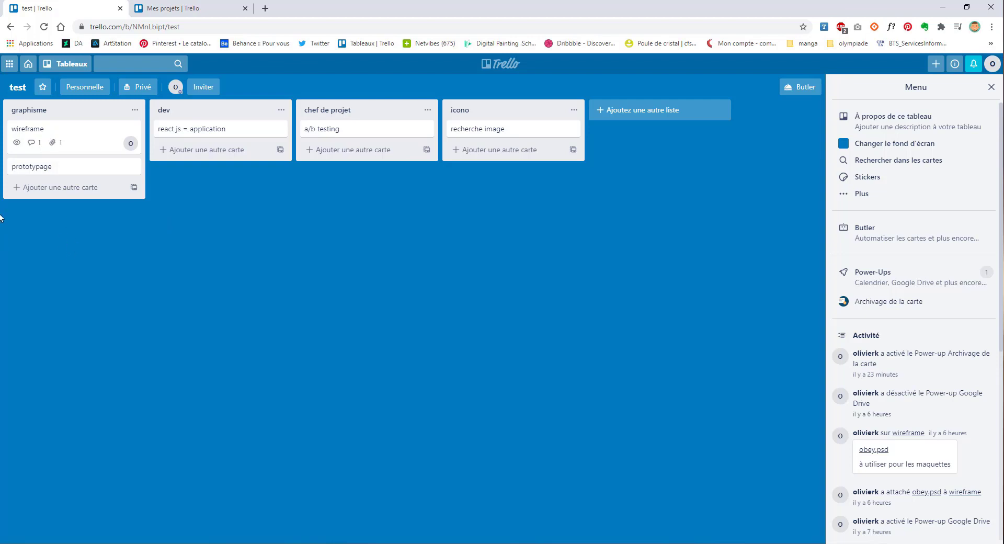
Step: Snooze the wireframe card with a custom date of 28 September 2020, 12:00
left_click(90, 130)
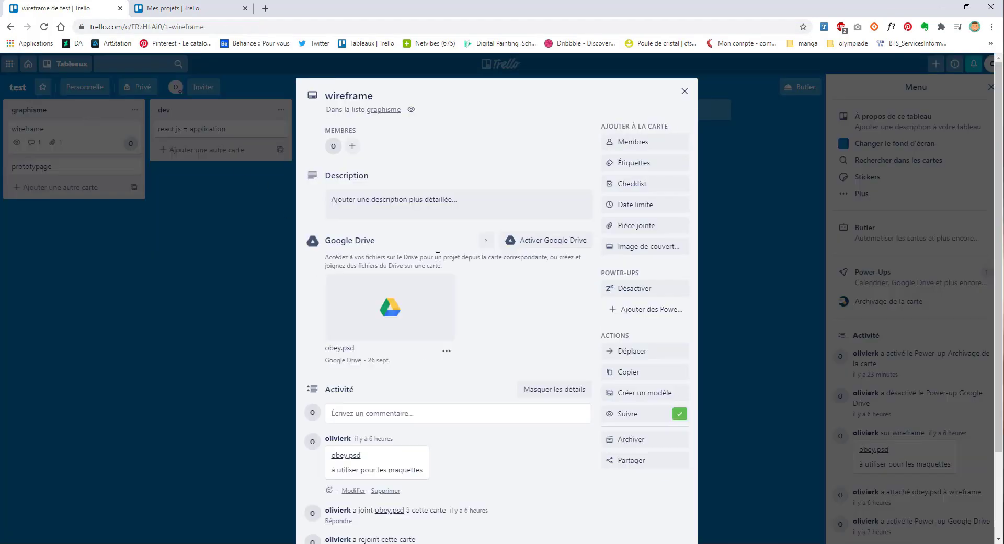
left_click(638, 293)
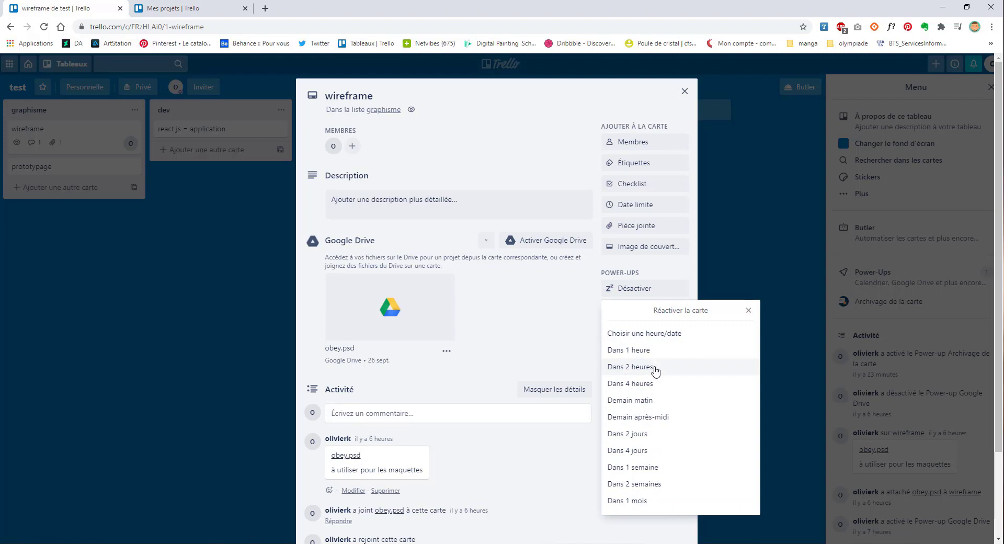
left_click(657, 334)
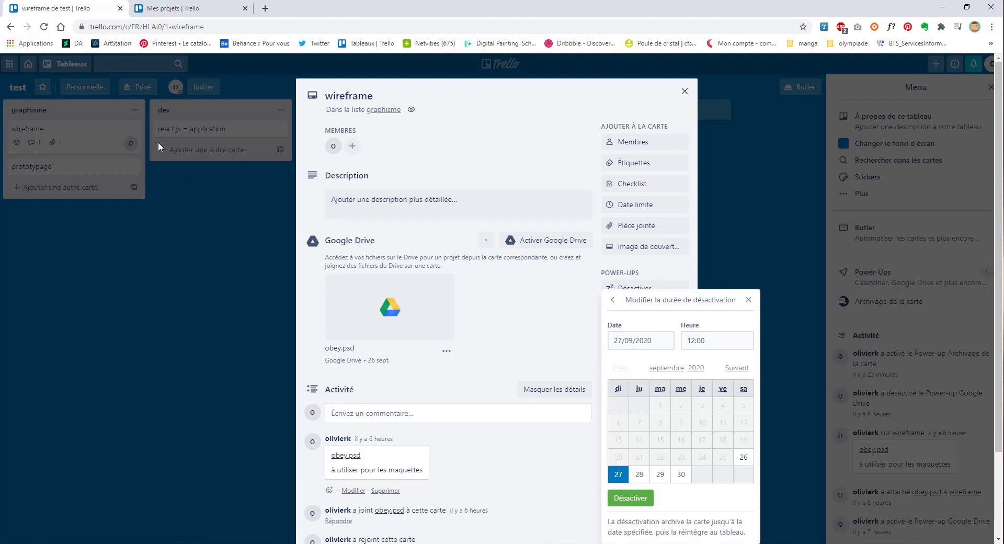
left_click(639, 473)
left_click(633, 499)
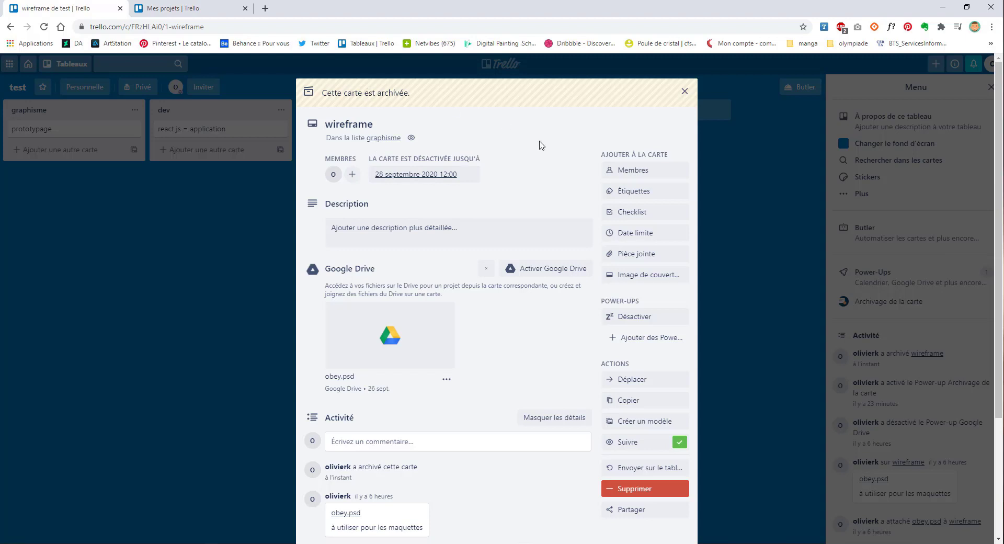
Step: Remove the wireframe card's 28/09/2020 12:00 snooze so it returns to graphisme
left_click(639, 317)
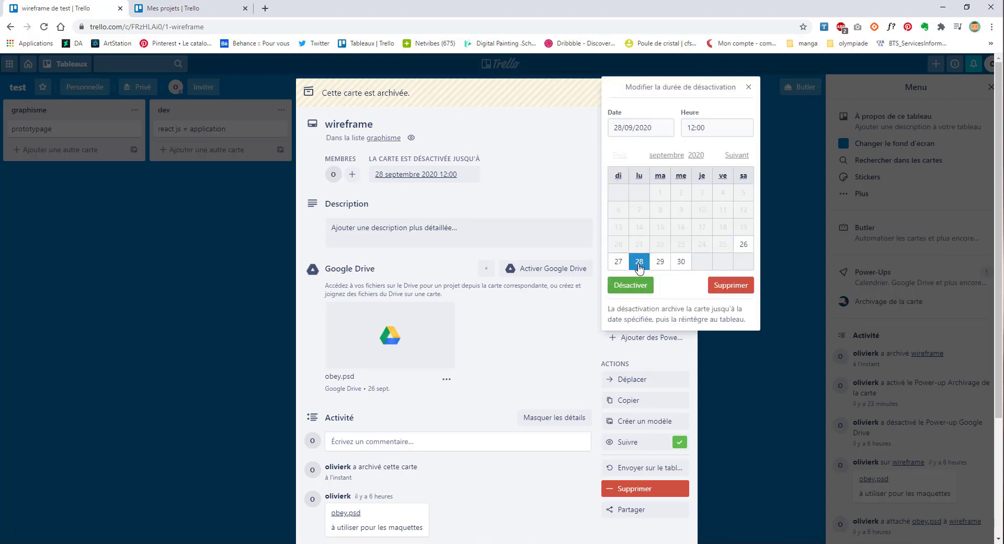
left_click(620, 287)
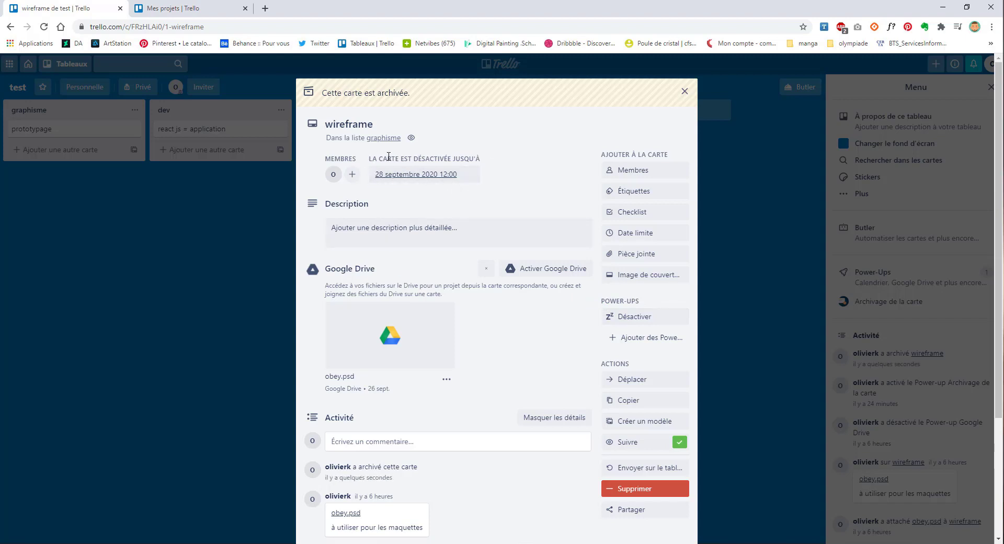
left_click(418, 175)
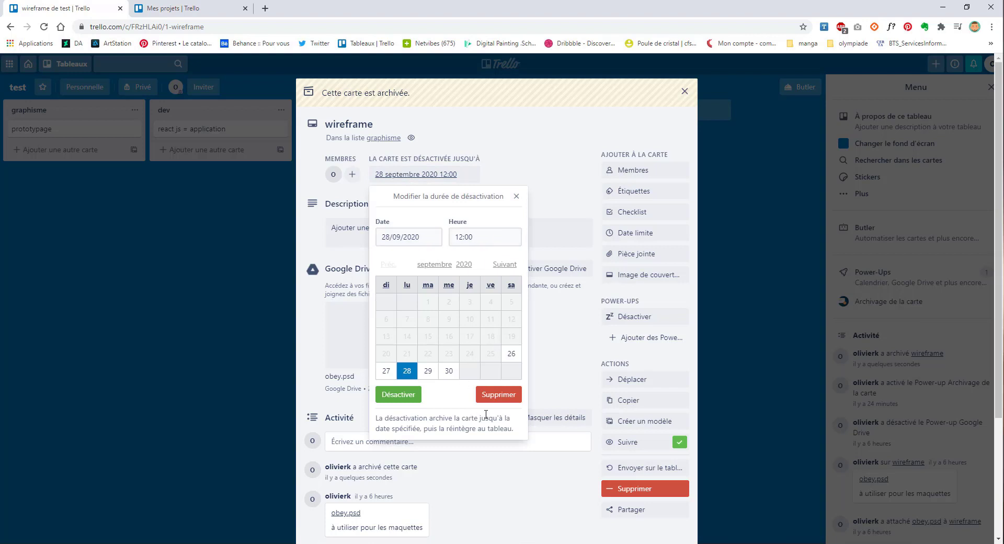
left_click(497, 397)
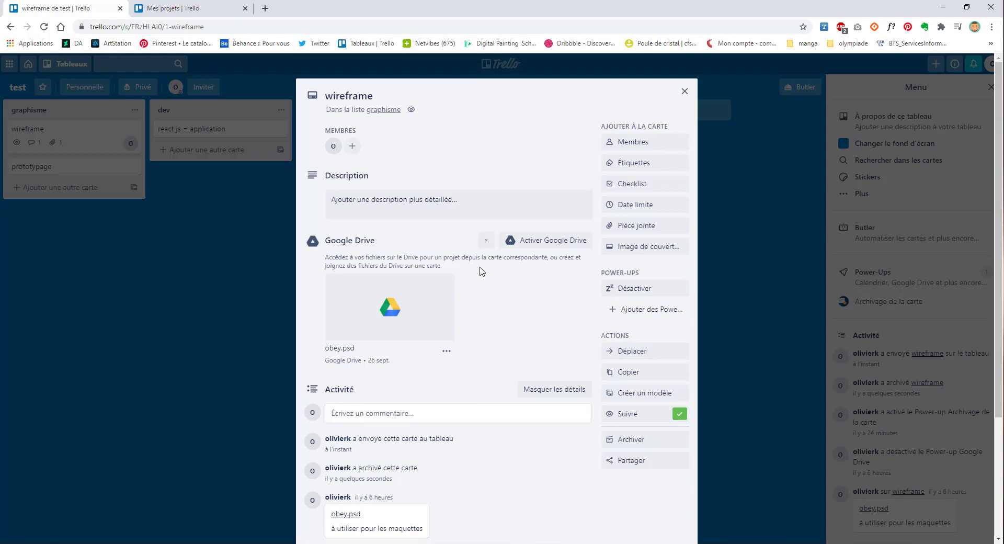
Step: Look at 10 Atelier photomontage on Mes projets, then close the wireframe card
left_click(215, 1)
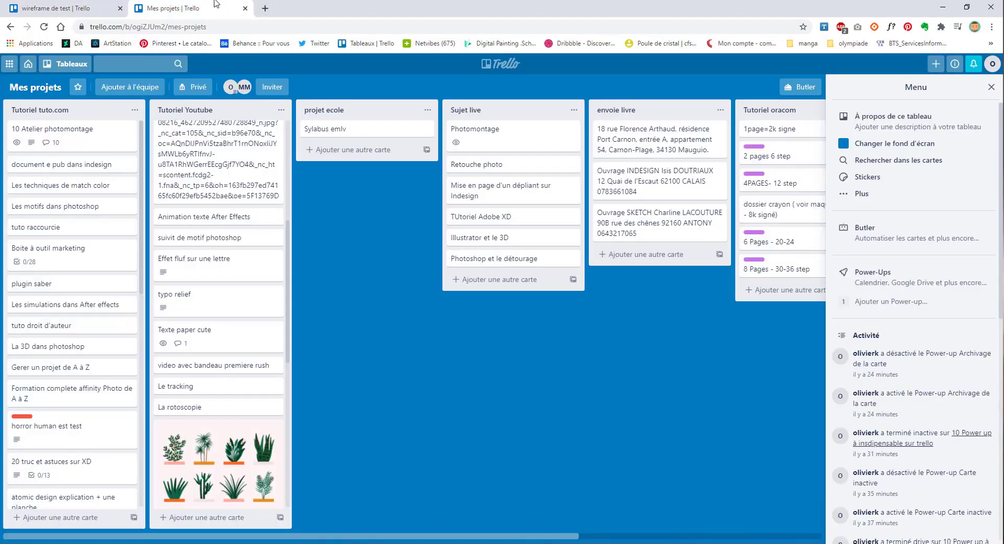
scroll(220, 262, "up", 5)
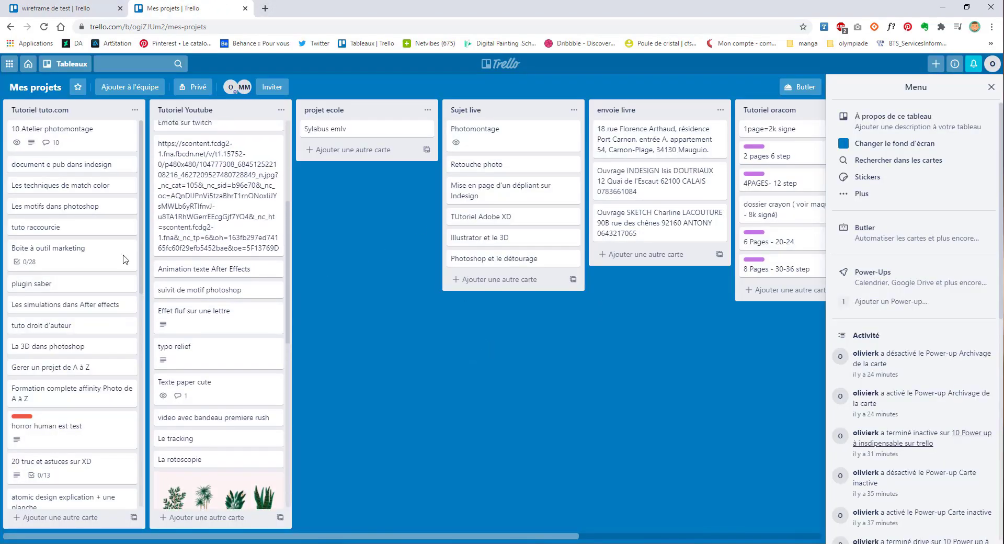
left_click(76, 130)
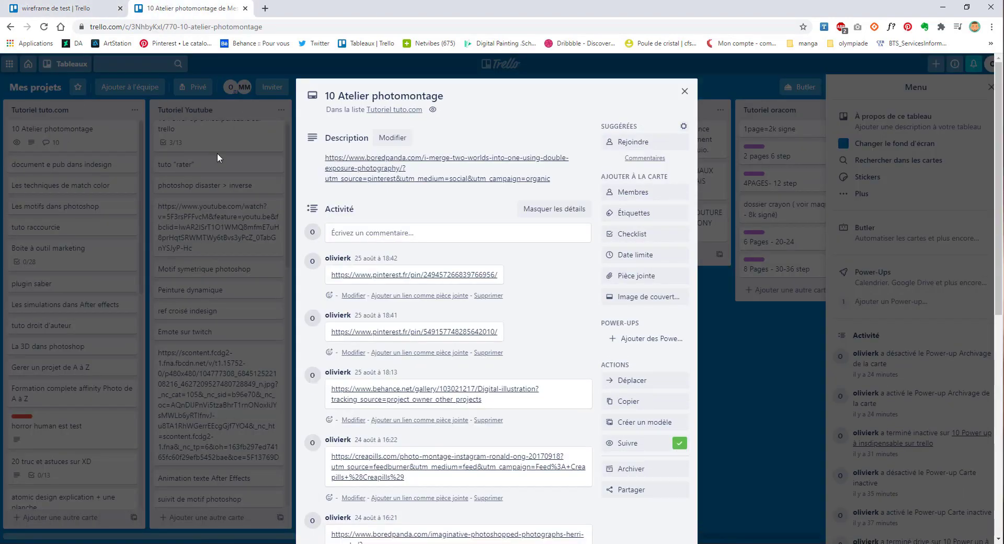
left_click(68, 3)
left_click(114, 376)
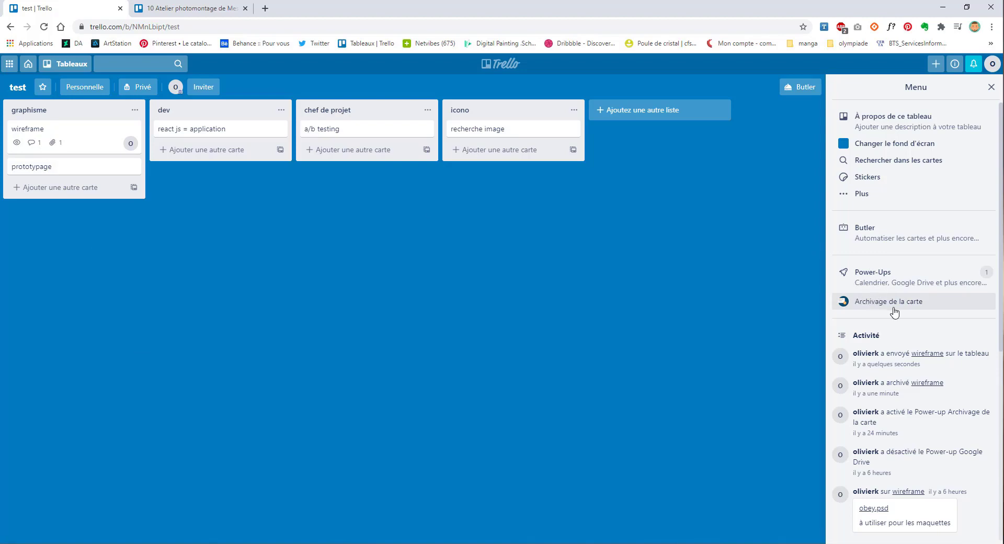
Step: Open the wireframe card's snooze options, dismiss them without snoozing, and close the card
left_click(76, 130)
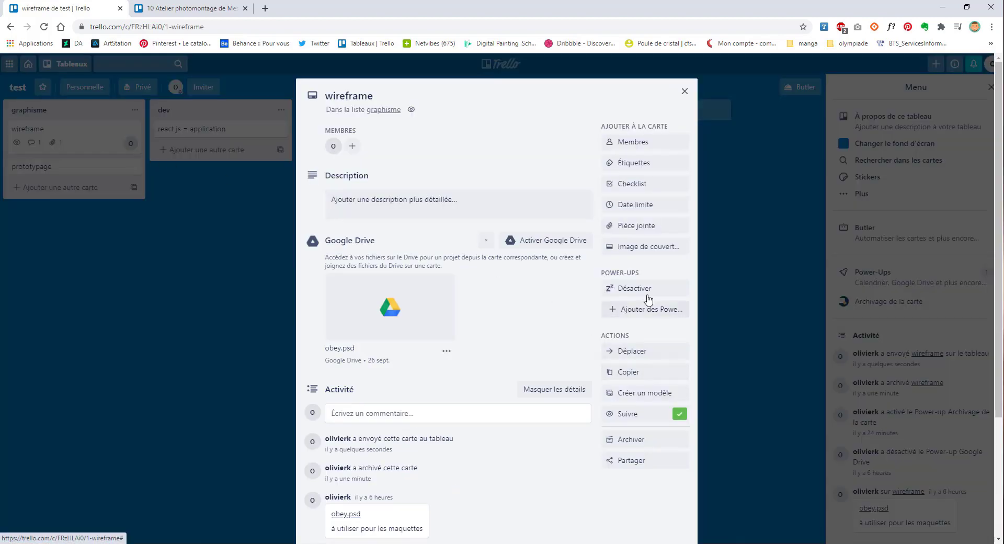
left_click(648, 293)
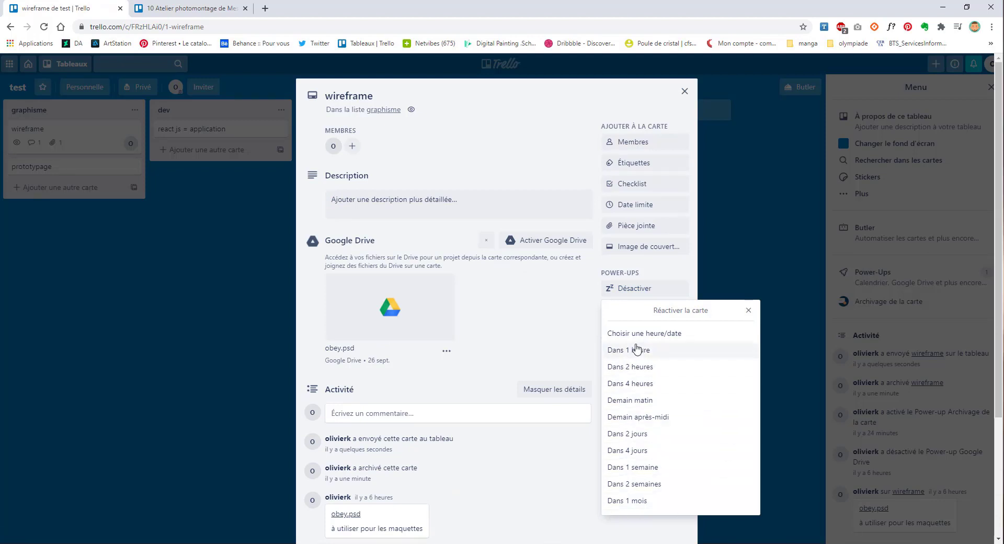
left_click(214, 356)
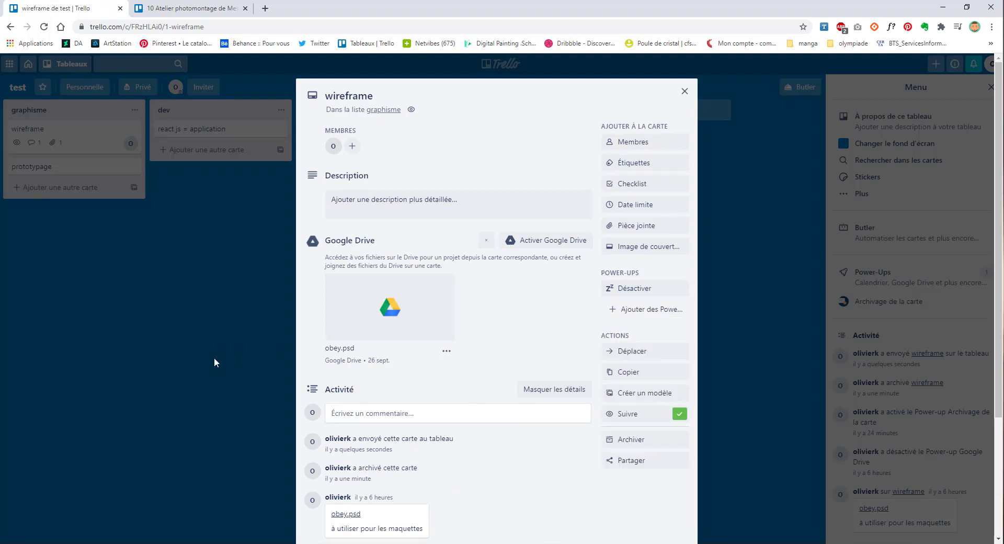
left_click(215, 353)
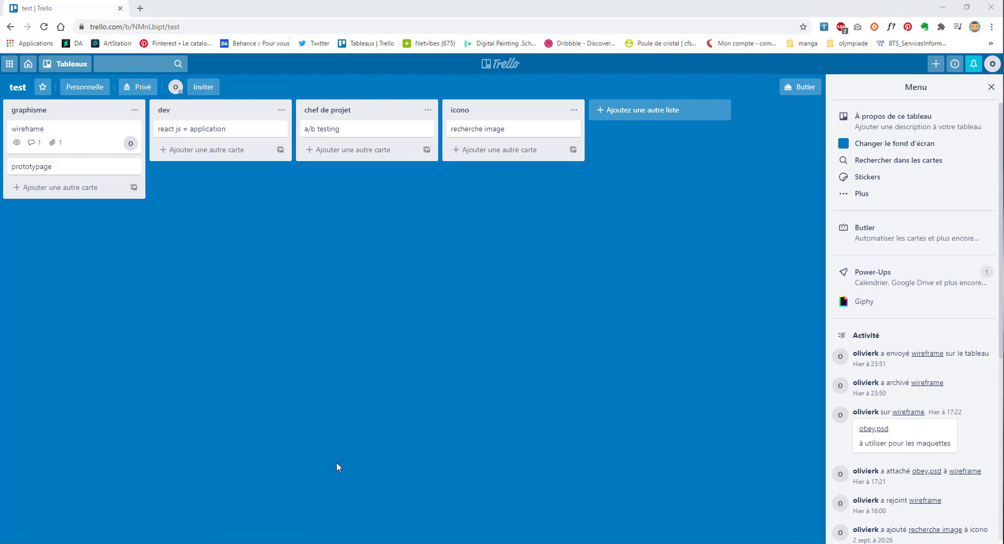
Step: Search Giphy for 'chat' and attach the first kitten GIF to the wireframe card
left_click(85, 137)
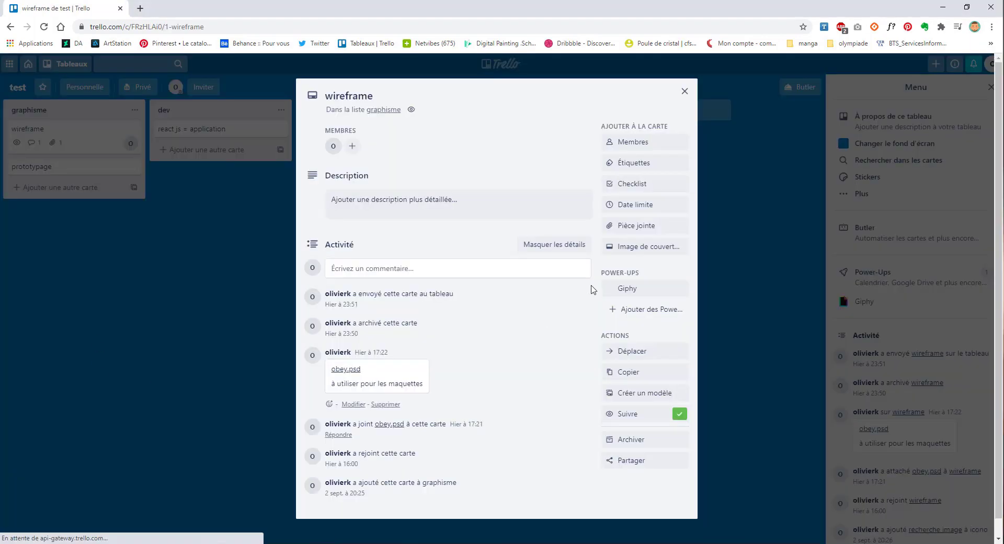
left_click(630, 298)
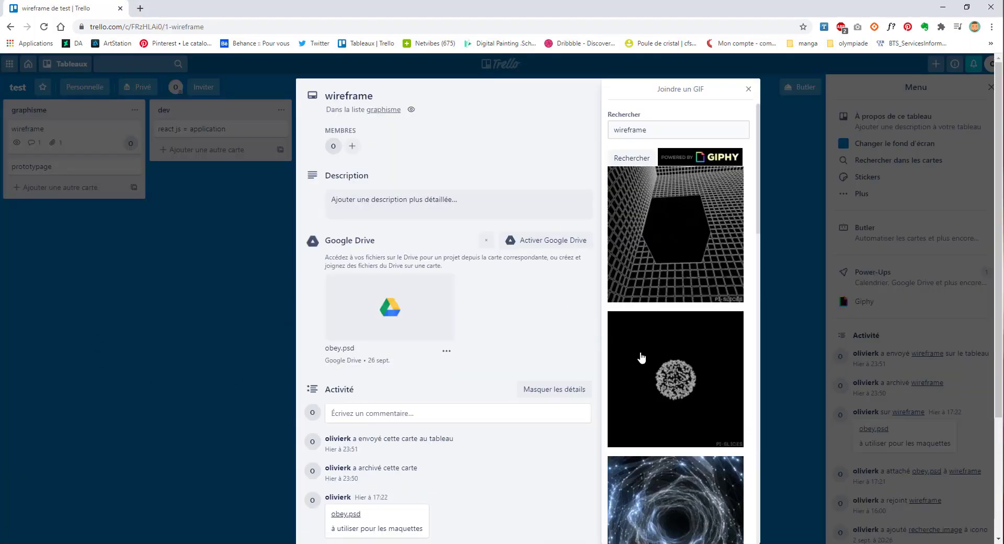
left_click_drag(666, 130, 578, 131)
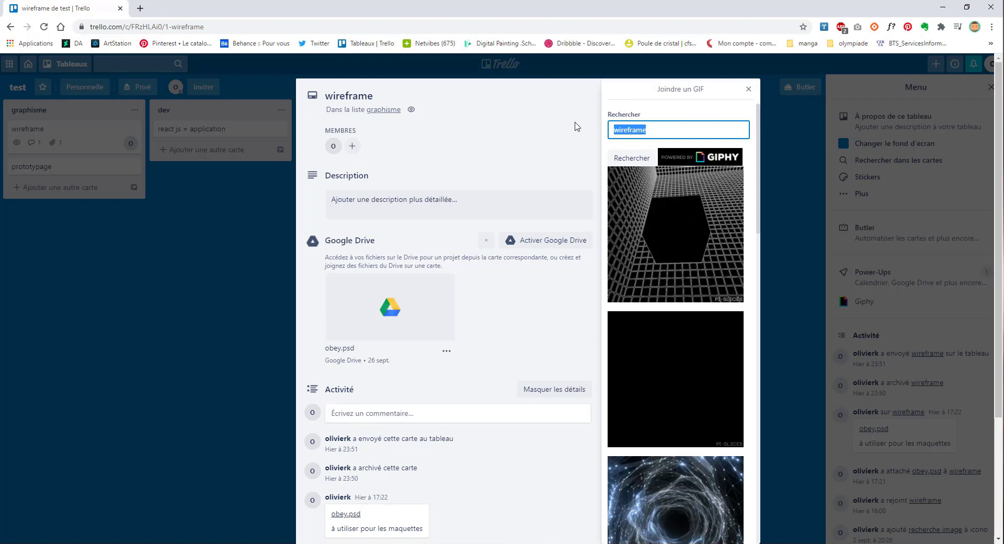
type("chat")
left_click(634, 158)
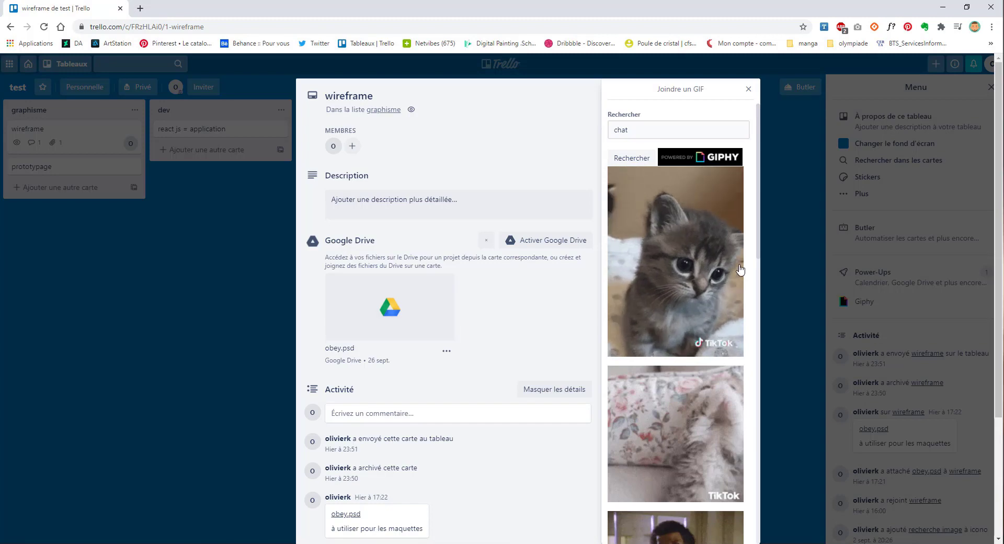
left_click(675, 236)
scroll(674, 237, "down", 4)
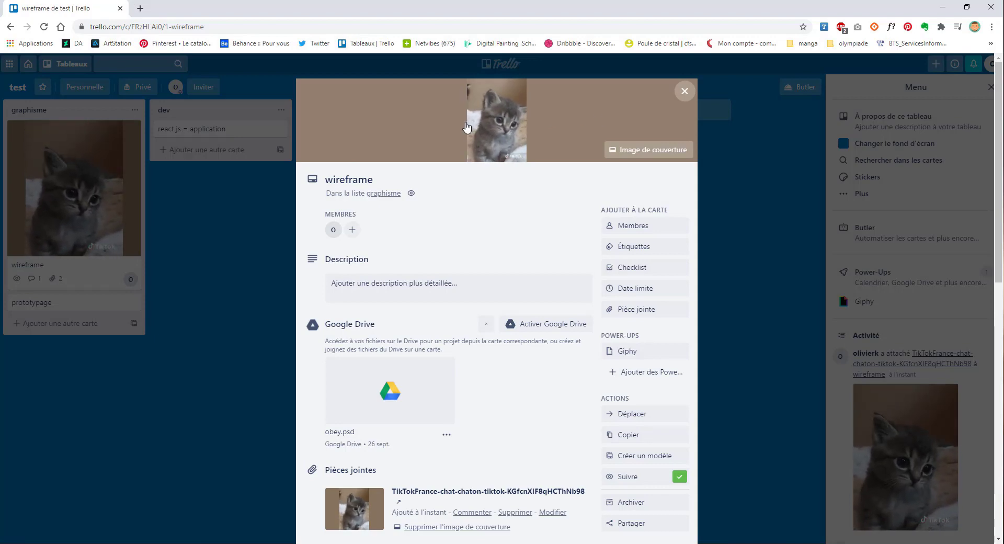
scroll(442, 191, "down", 4)
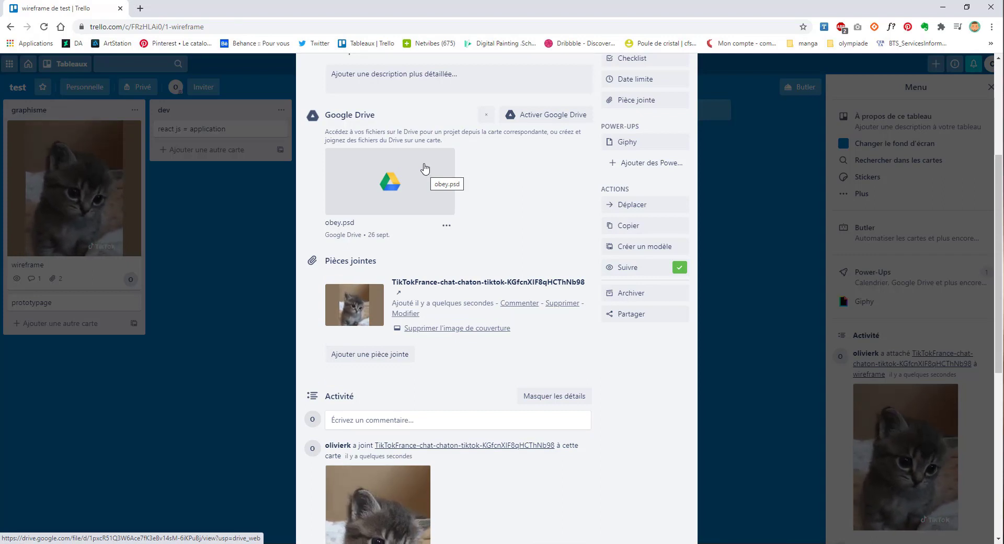
Step: Reopen the GIF search for the wireframe card and close it again
scroll(632, 225, "up", 3)
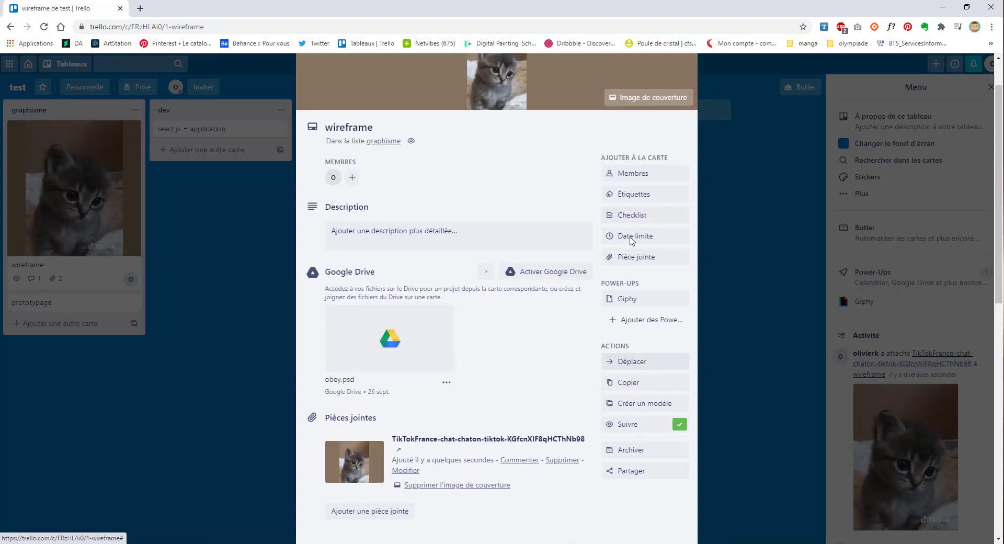
left_click(634, 299)
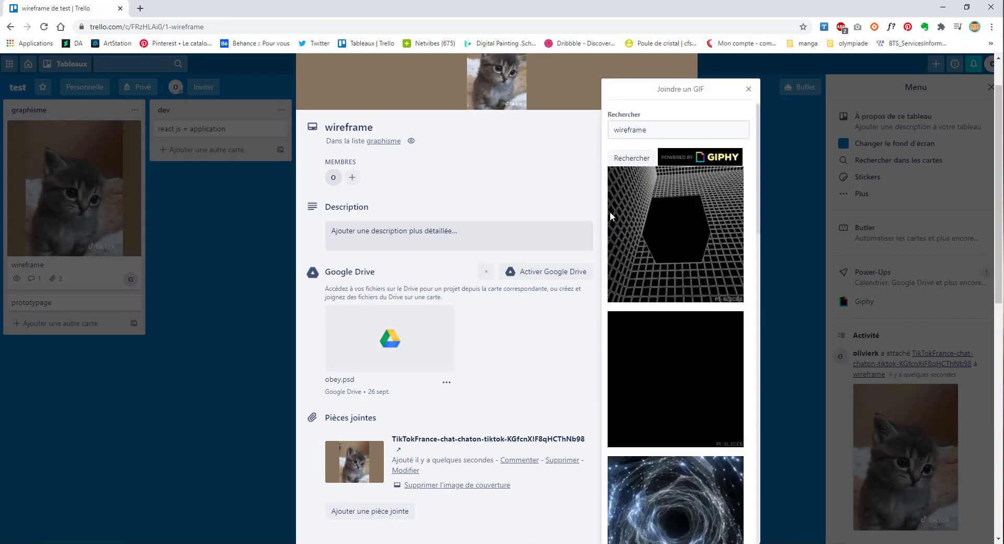
scroll(617, 251, "down", 10)
left_click(528, 303)
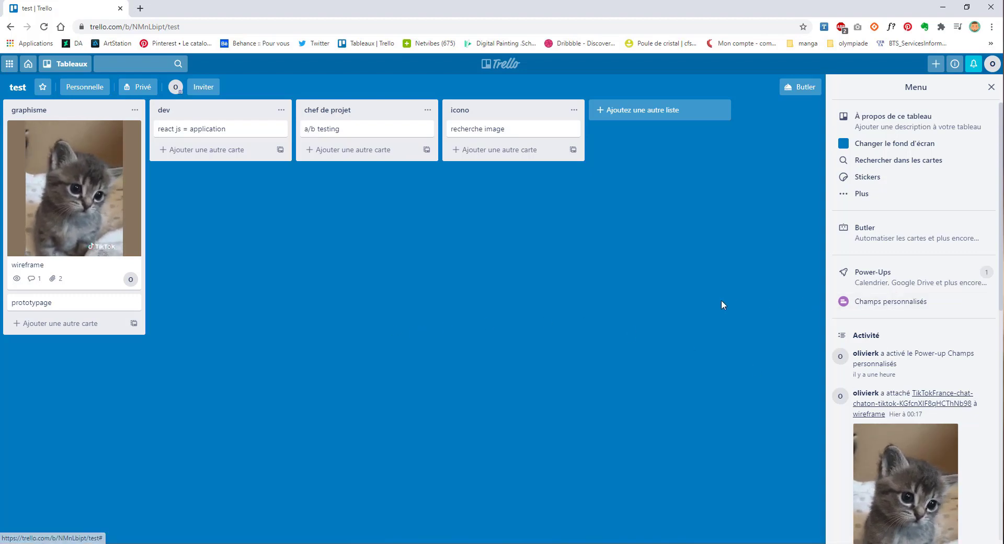
Step: Create a checkbox custom field named 'test' on the prototypage card
left_click(82, 303)
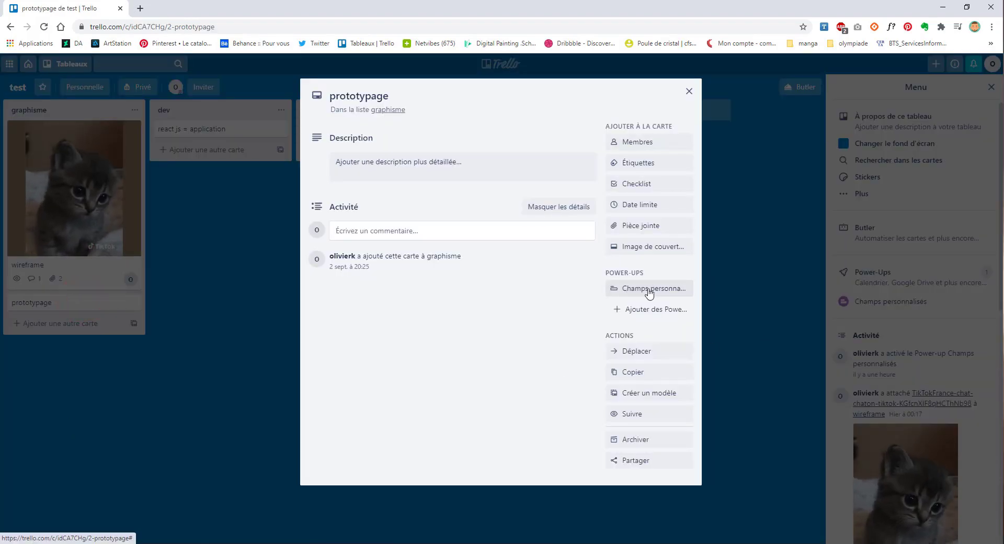
left_click(648, 289)
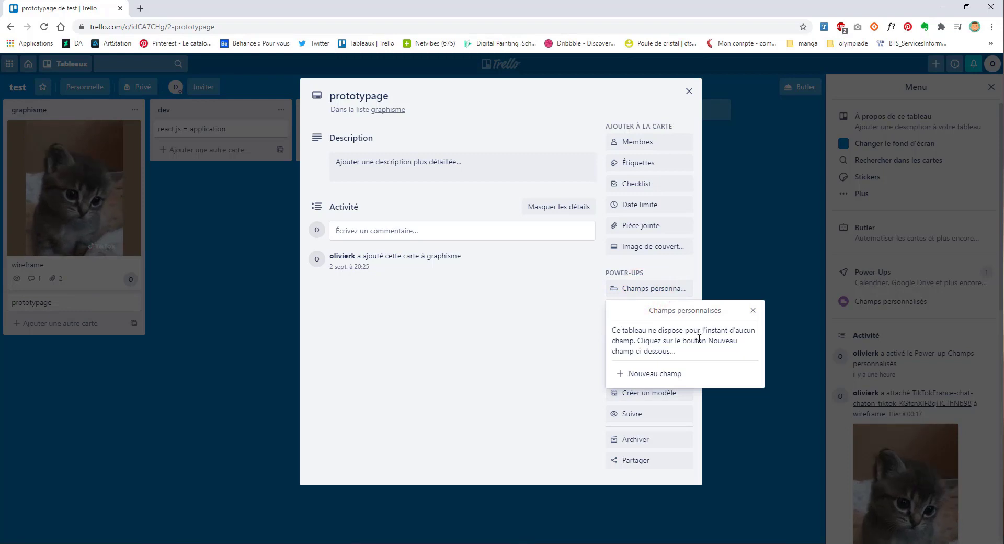
left_click(661, 375)
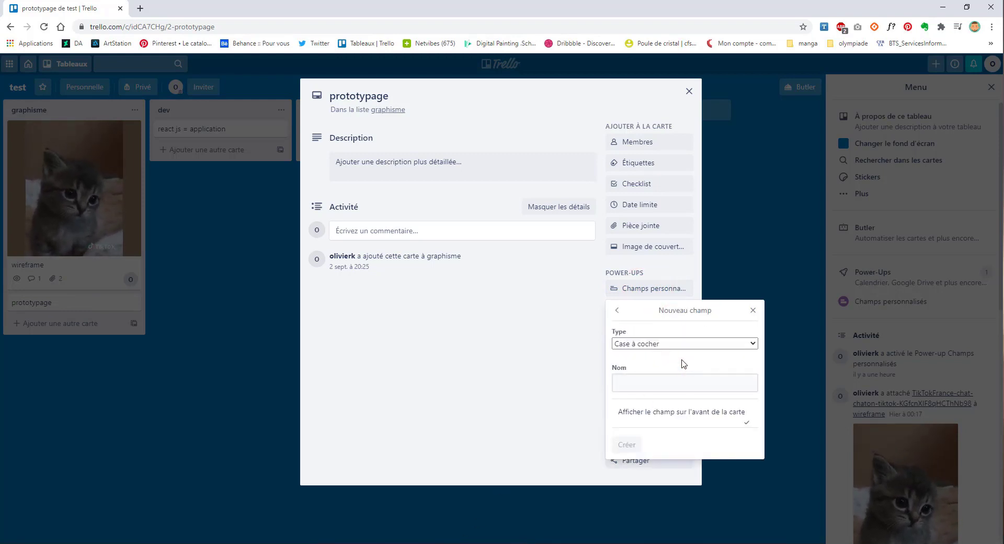
left_click(679, 343)
left_click(638, 359)
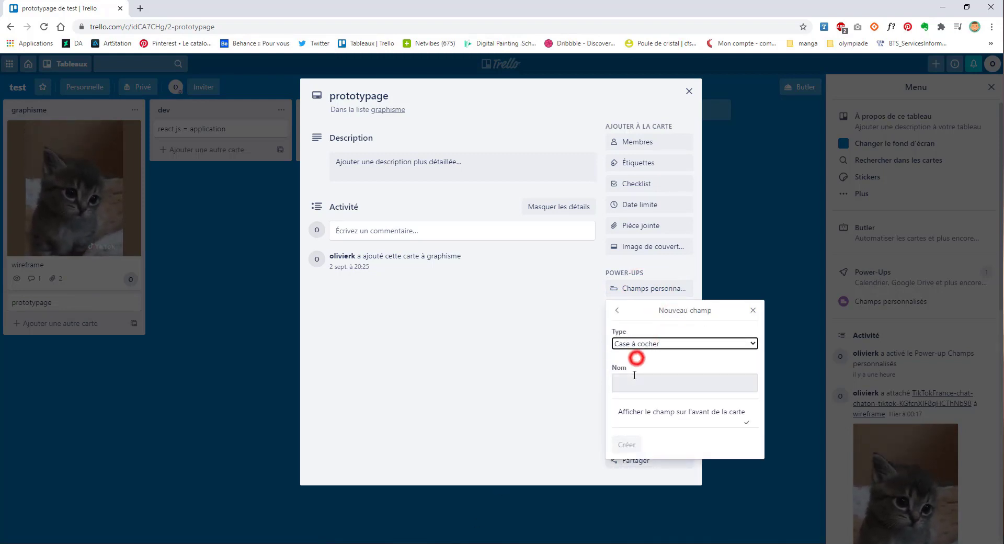
left_click(637, 375)
type("test")
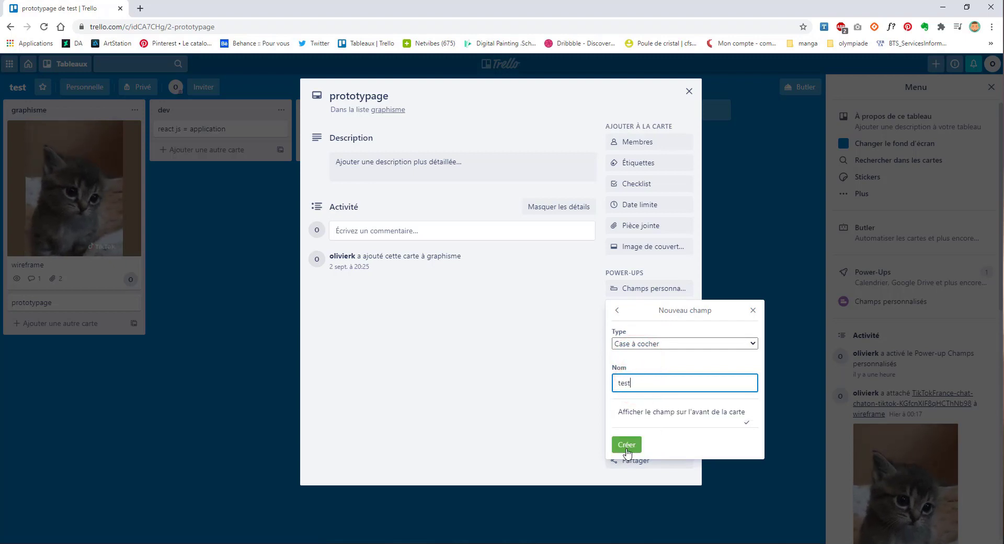
left_click(627, 445)
Step: Tick the test checkbox on and off several times, leaving it unticked
left_click(335, 237)
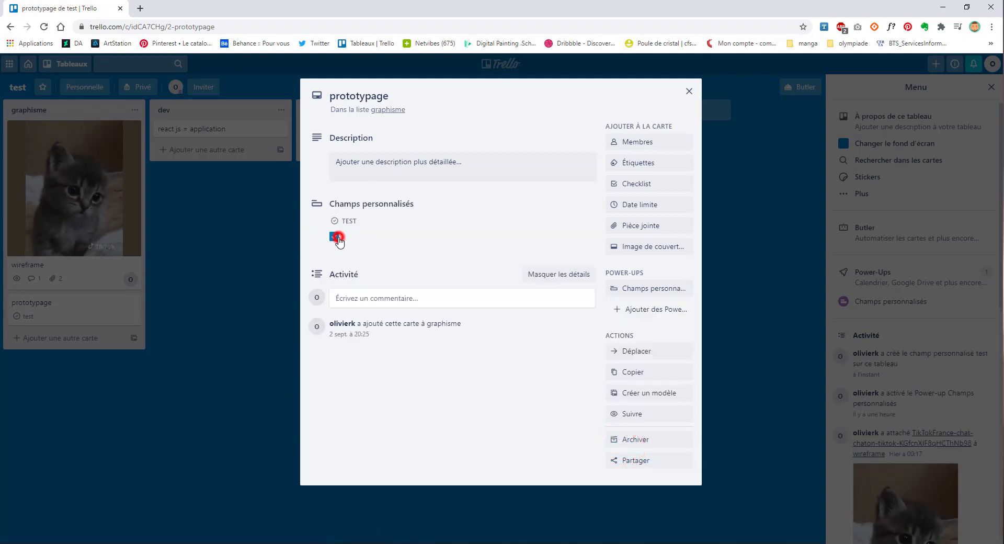
left_click(335, 238)
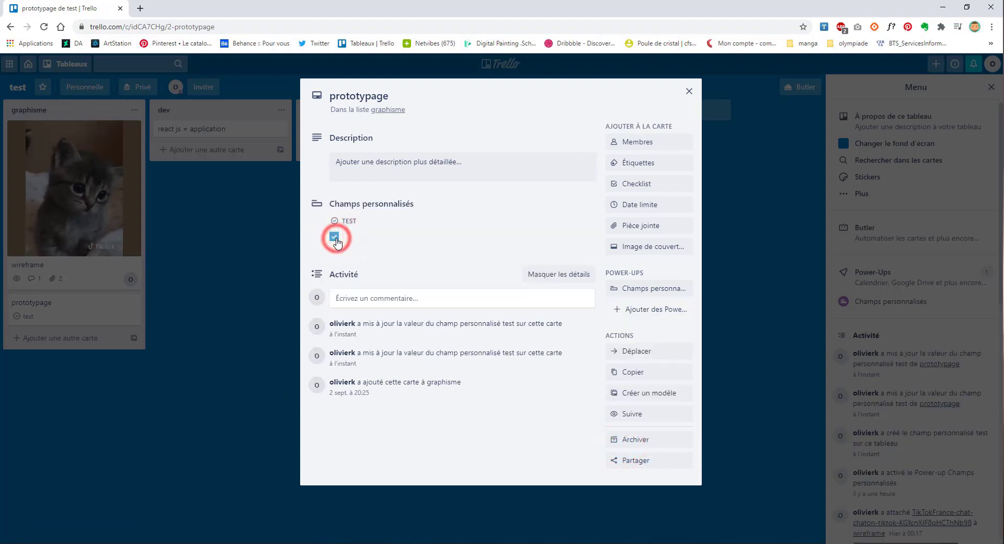
left_click(336, 238)
left_click(335, 238)
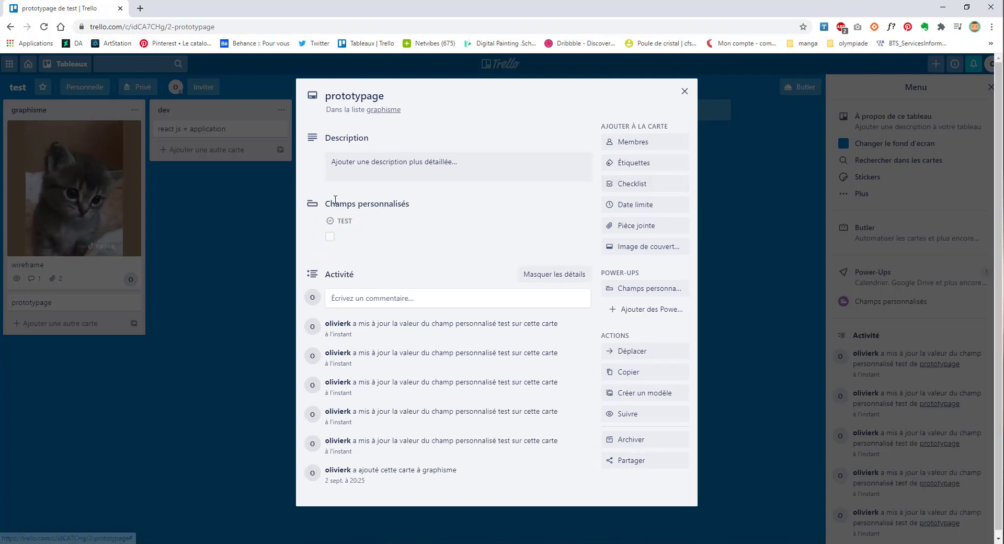
left_click(348, 211)
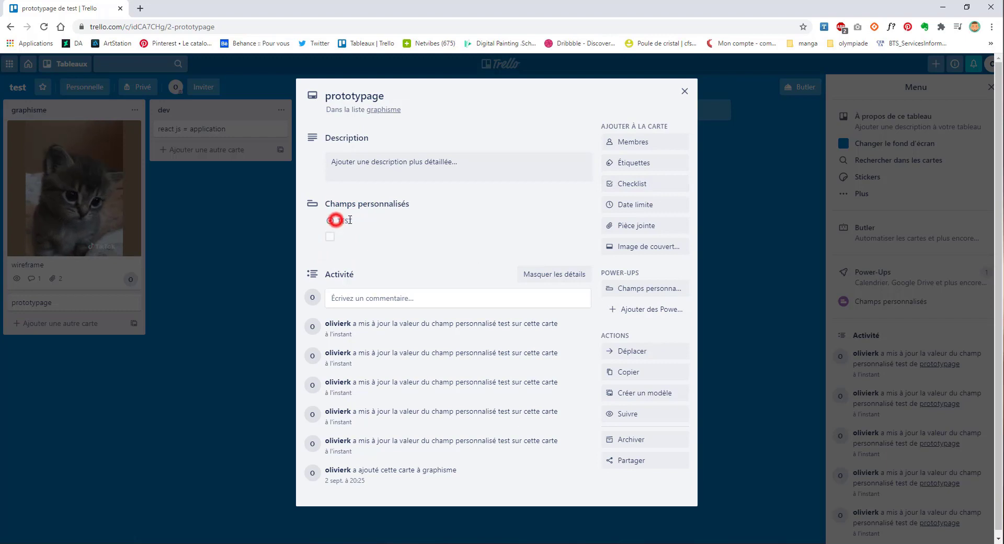
Step: Delete the test checkbox field, confirming by typing its name 'test'
left_click(658, 290)
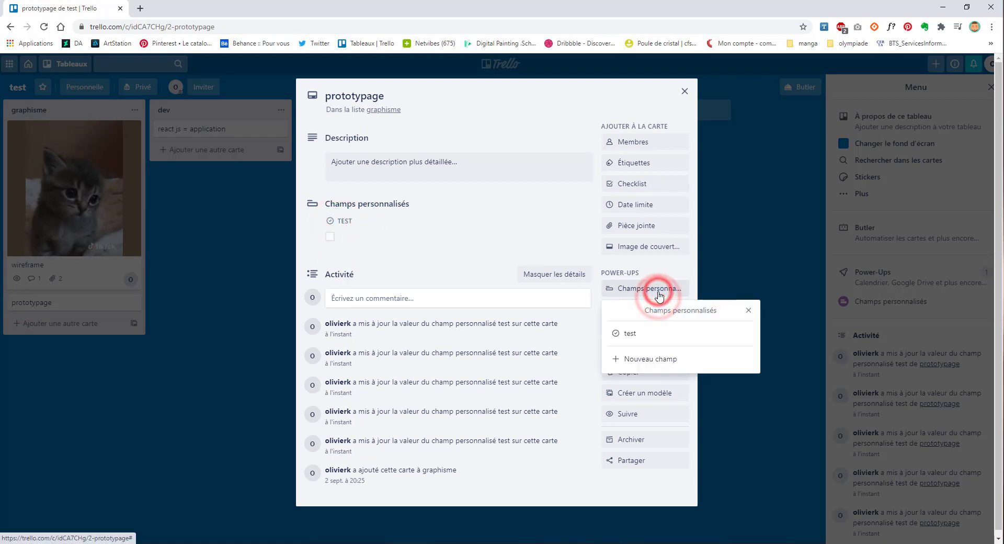
left_click(743, 335)
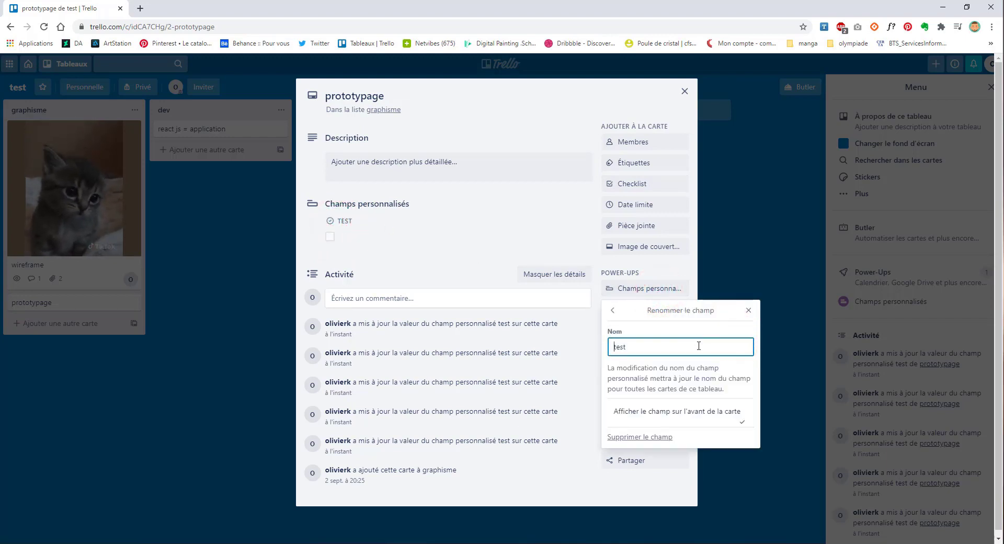
left_click(648, 437)
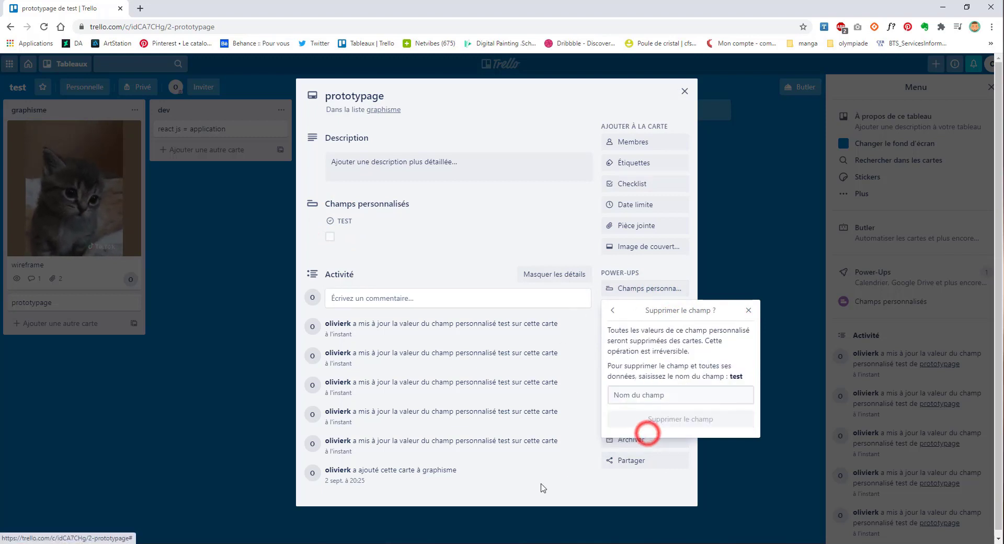
left_click(620, 311)
left_click(648, 438)
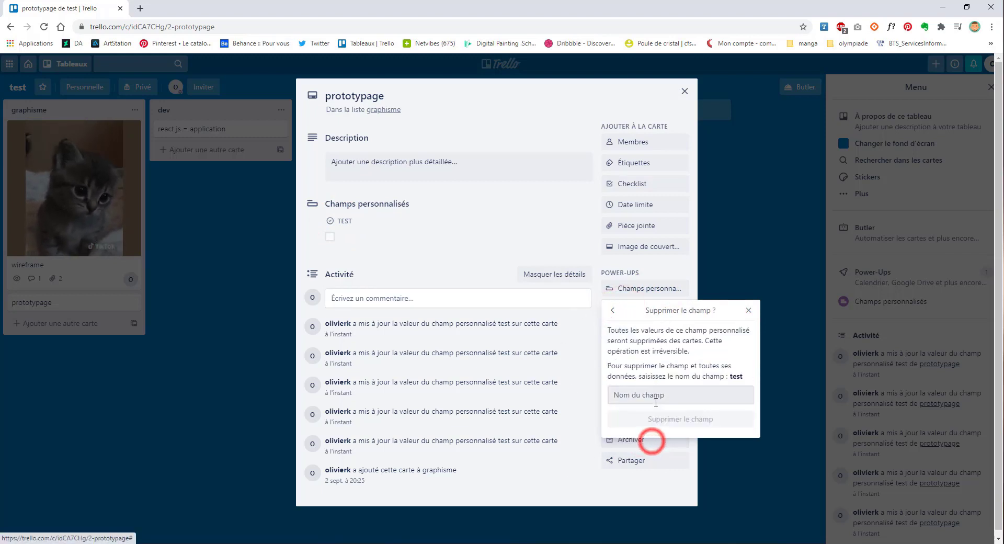
left_click(672, 394)
type("tes")
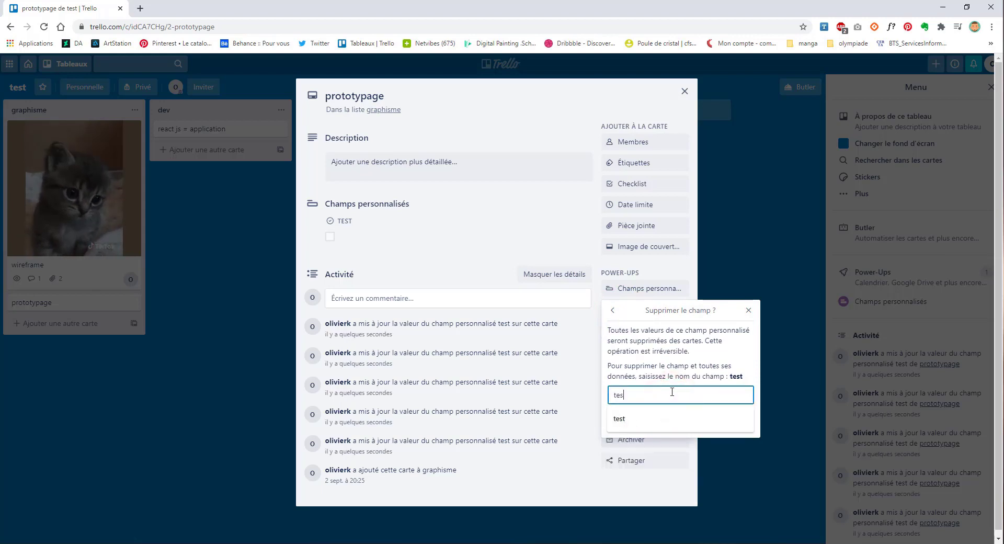
type("t")
left_click(638, 415)
Step: Start a new dropdown custom field named test
left_click(637, 289)
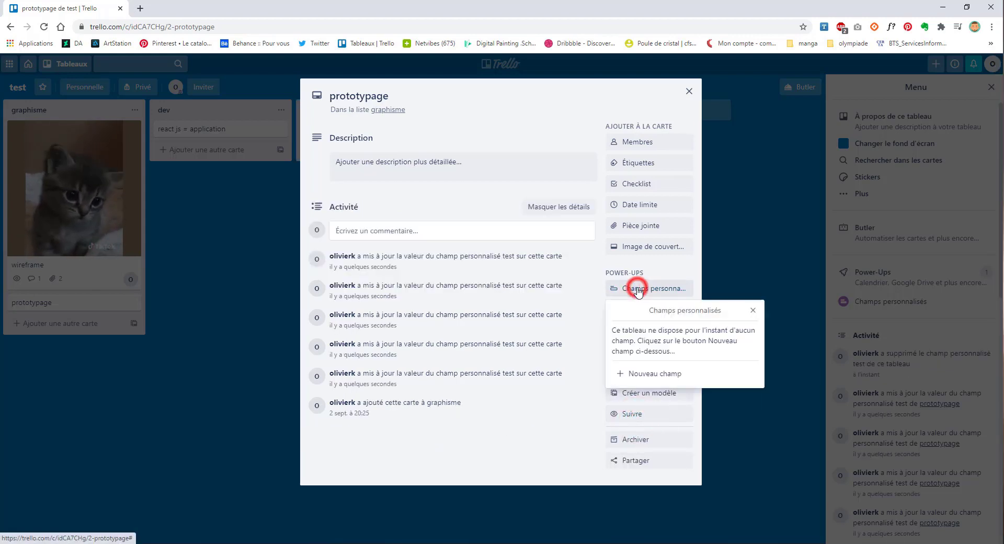
left_click(641, 374)
left_click(641, 343)
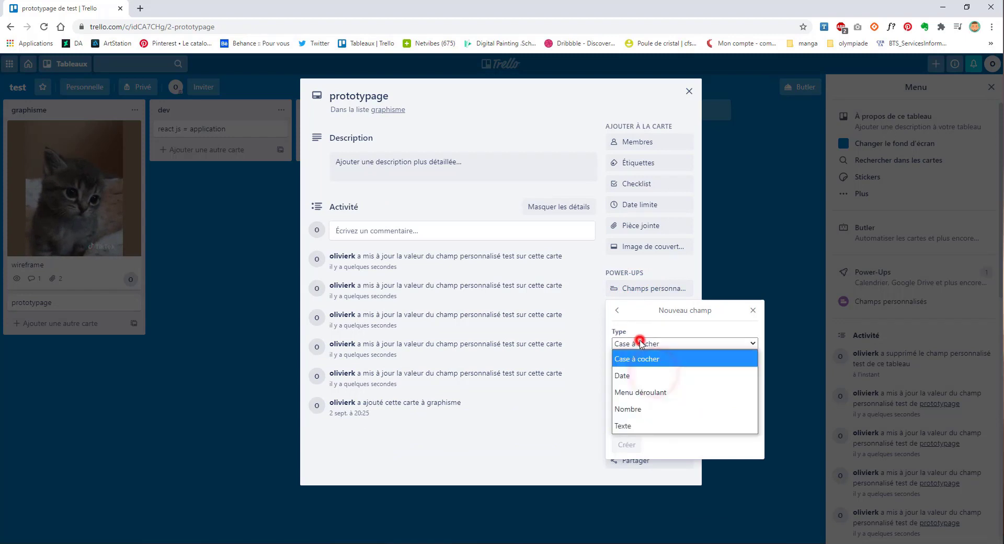
left_click(676, 393)
left_click(651, 382)
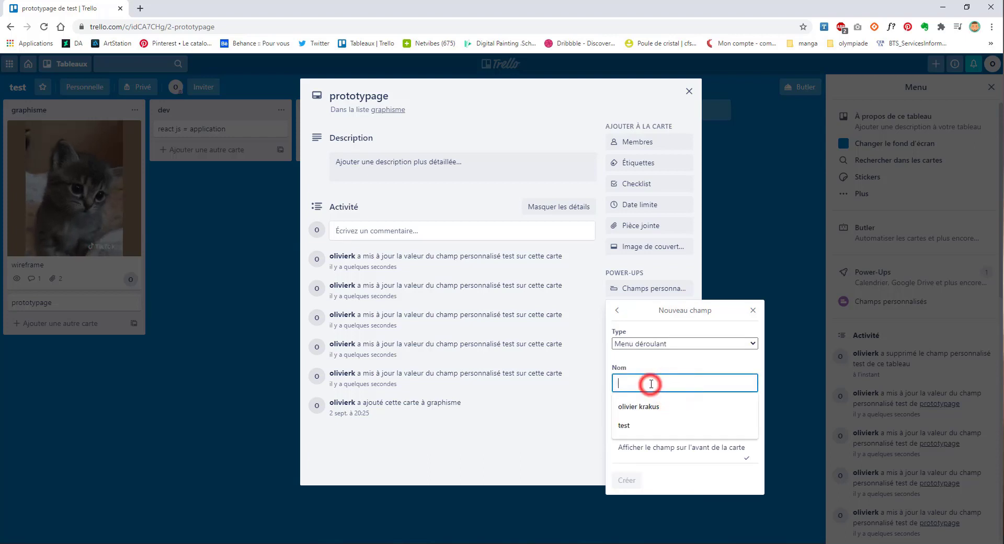
type("test")
left_click(647, 411)
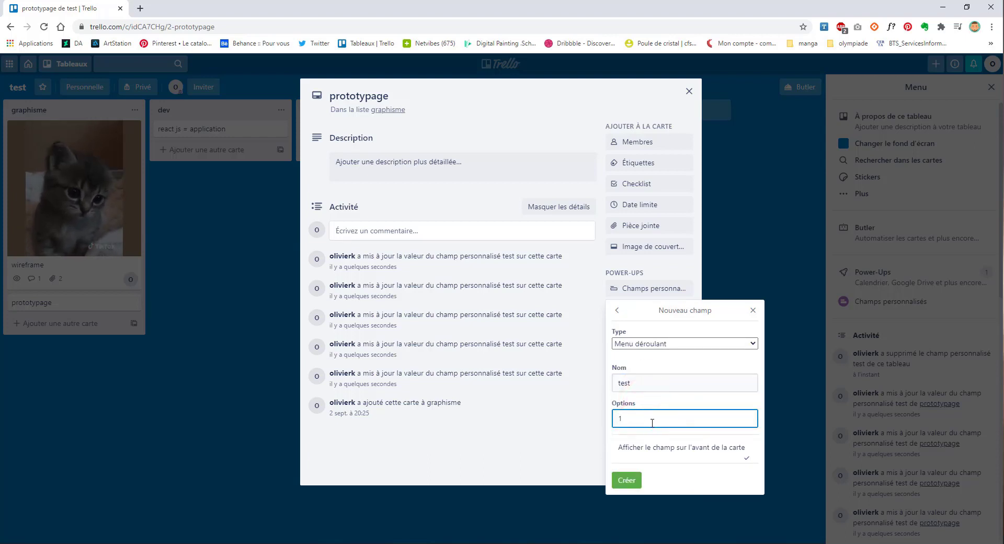
Step: Add dropdown options 1, 2 and 3 and create the test field
type("1")
key("Return")
type("1")
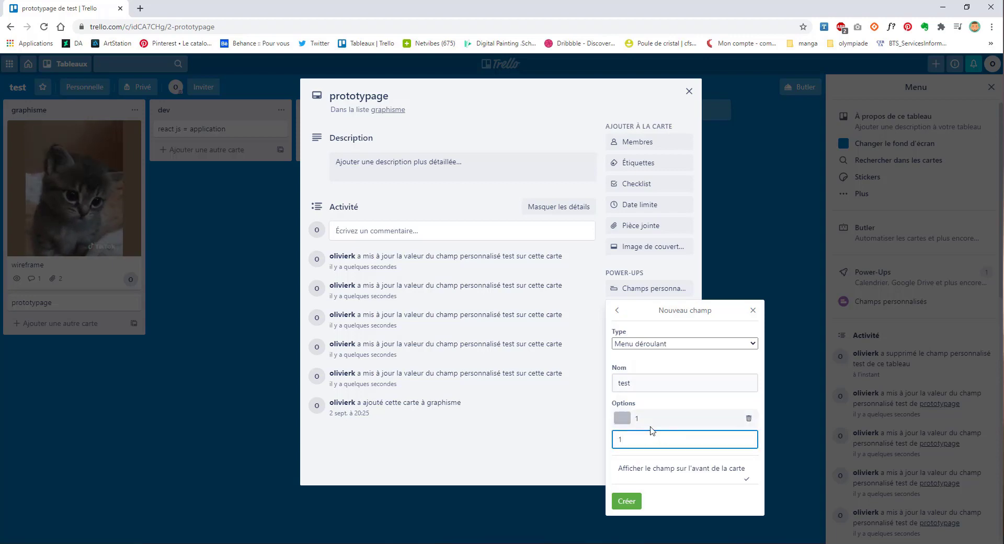
key("Return")
type("3")
key("Return")
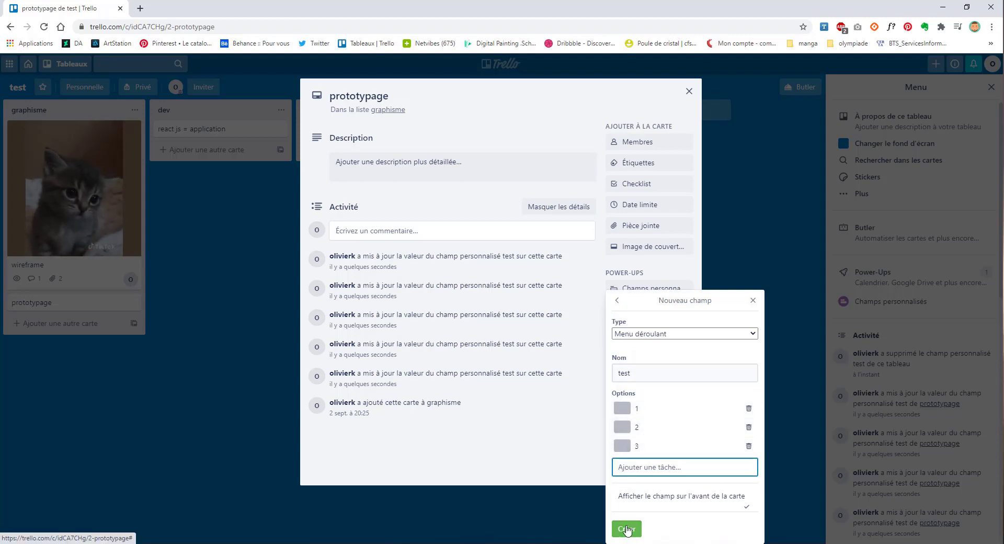
left_click(627, 529)
Step: Set the card's test dropdown to 1, then close and reopen the prototypage card
left_click(390, 235)
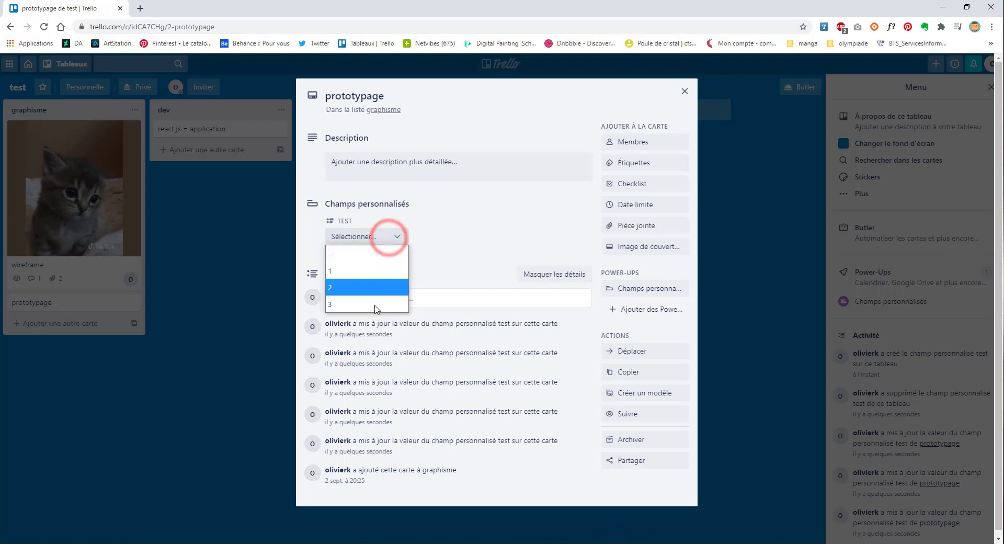
left_click(372, 285)
left_click(373, 235)
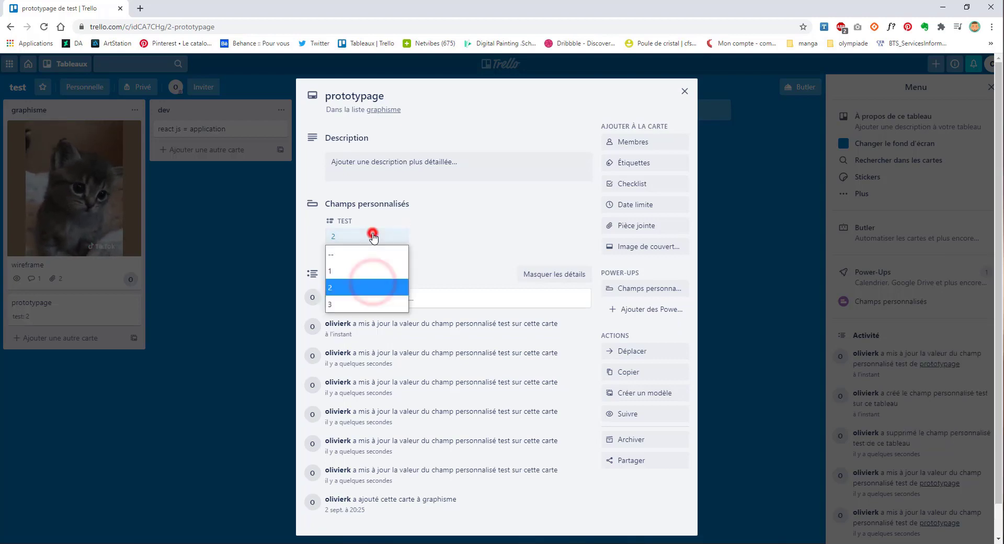
left_click(368, 269)
left_click(203, 388)
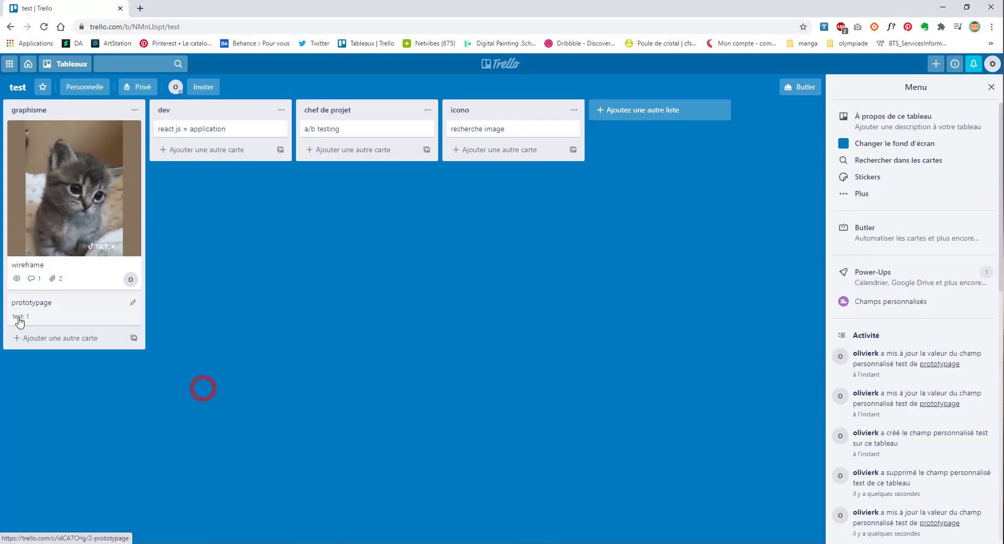
left_click(38, 319)
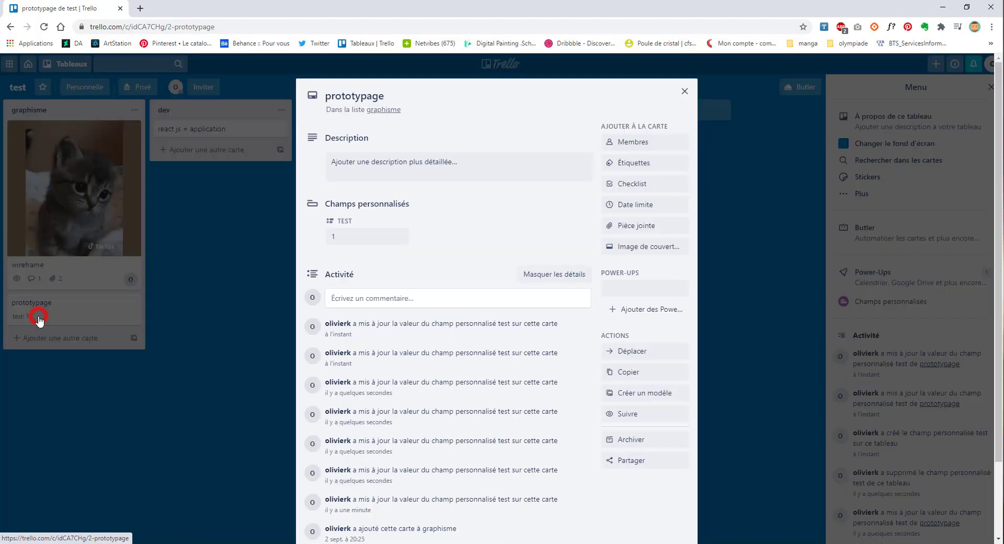
left_click(660, 293)
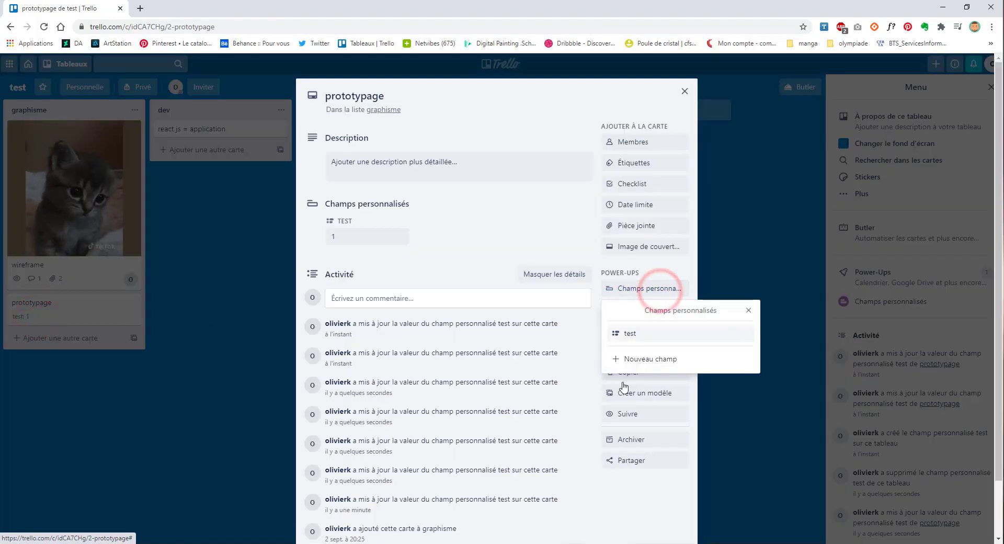
Step: Create a date custom field named prérendu
left_click(641, 361)
left_click(619, 343)
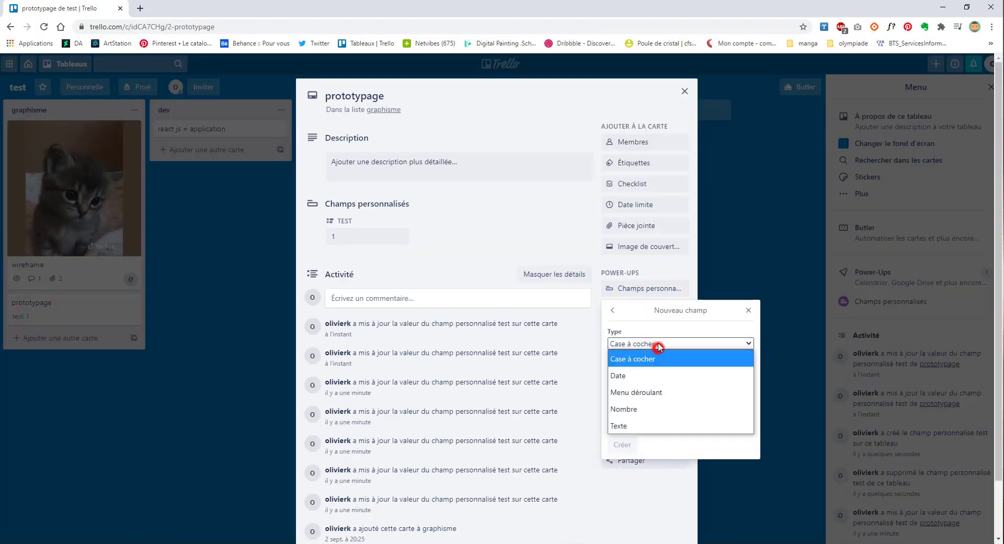
left_click(619, 377)
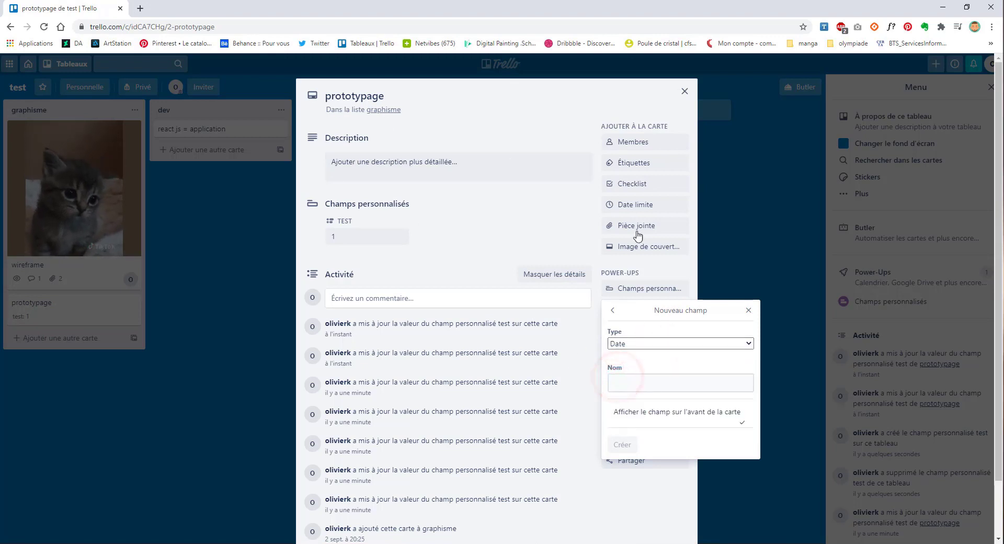
left_click(656, 384)
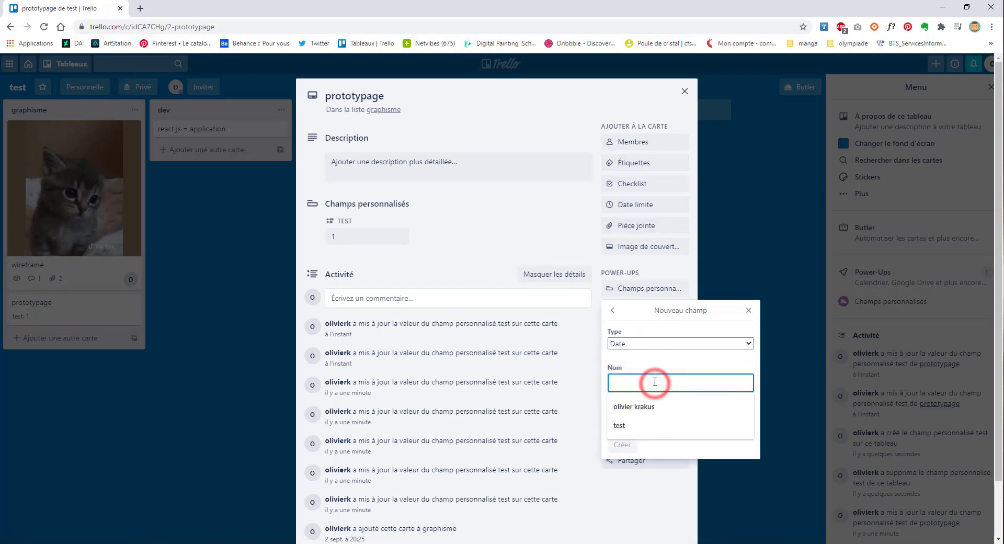
type("fin de proje")
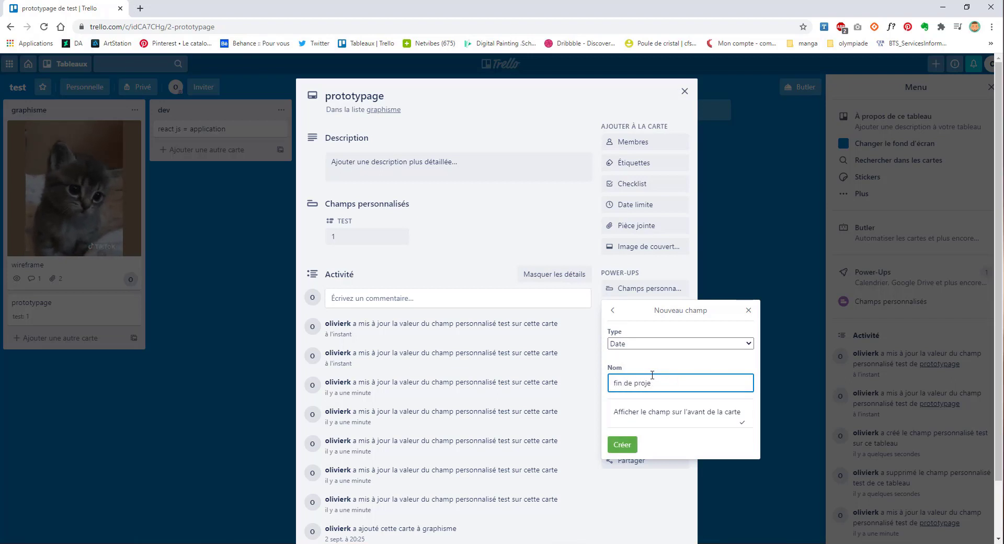
type(" d")
key("BackSpace")
key("BackSpace")
key("BackSpace")
key("BackSpace")
key("BackSpace")
type("rérendu")
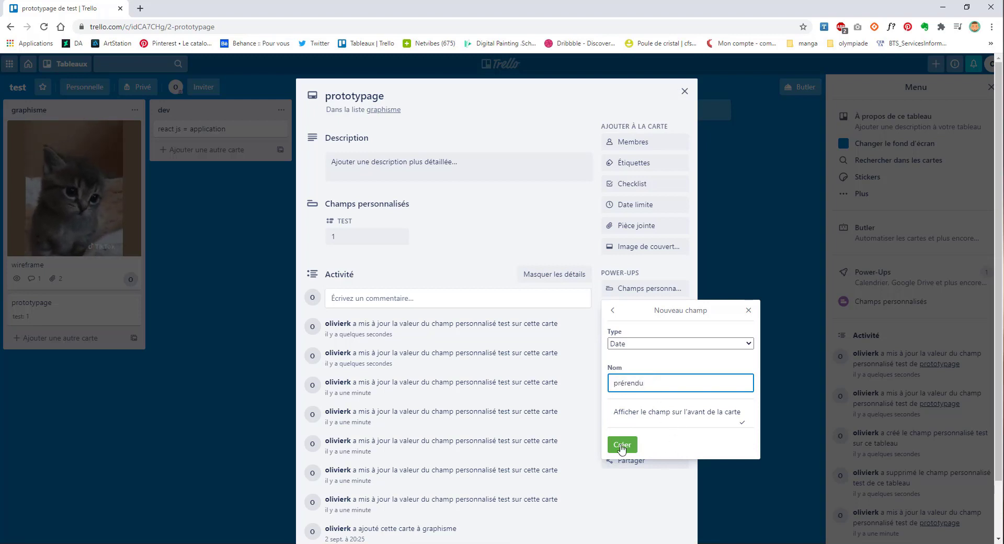
left_click(622, 445)
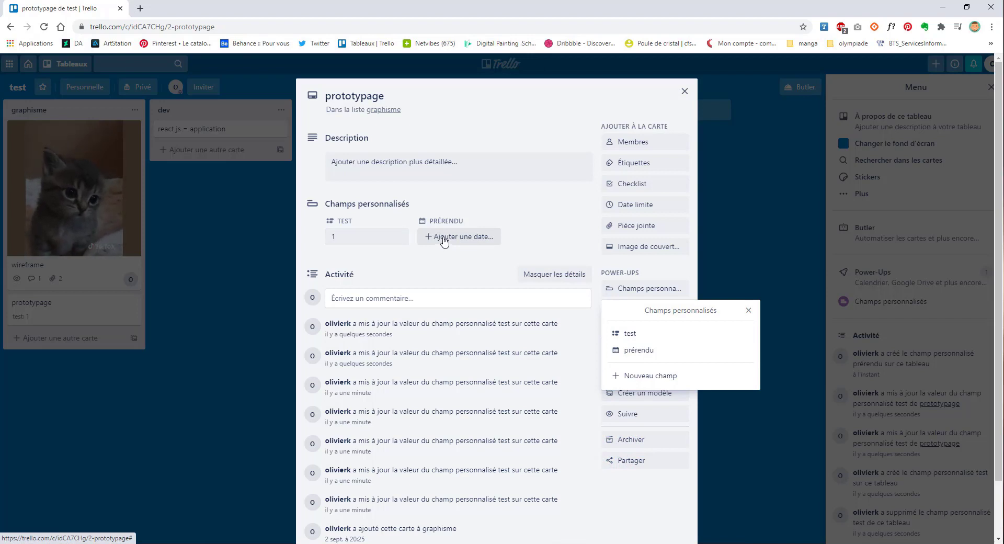
Step: Set prérendu on the card to 15 September at 12:00
left_click(450, 238)
left_click(455, 385)
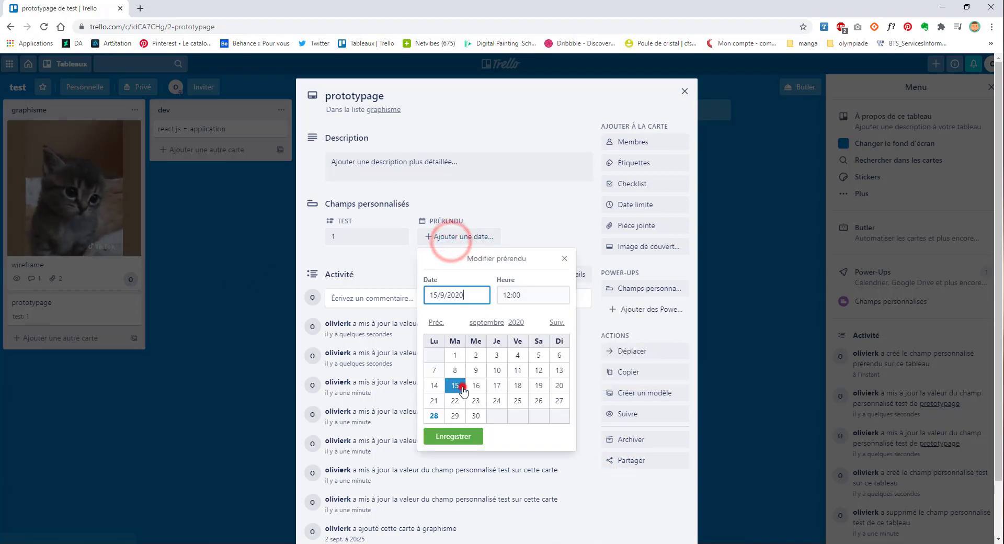
left_click(451, 437)
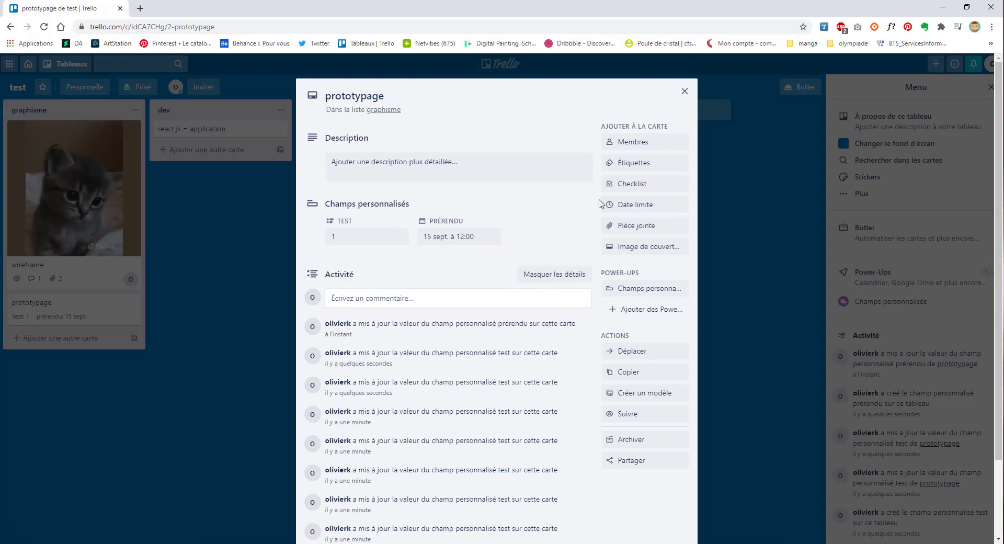
Step: Create a number custom field named 42
left_click(649, 299)
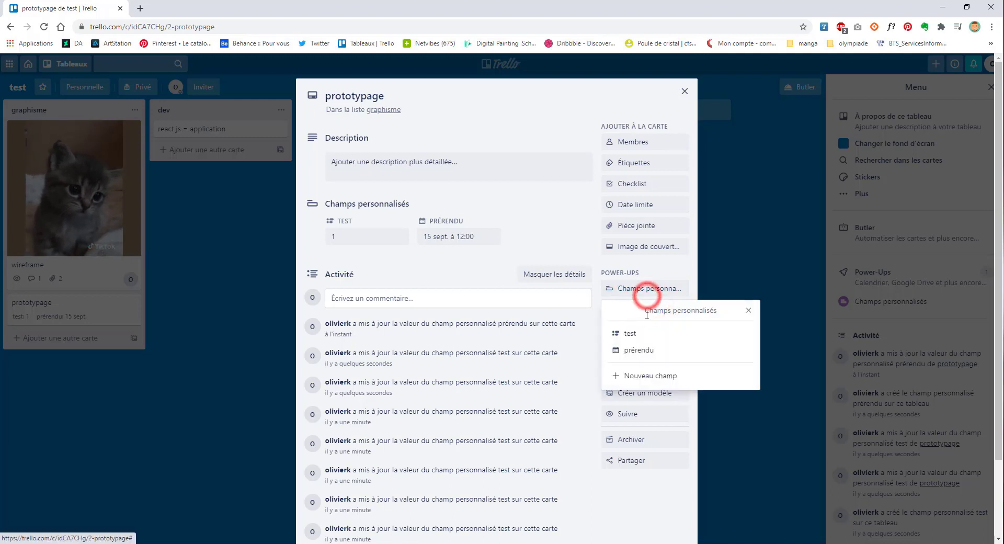
left_click(636, 376)
left_click(622, 344)
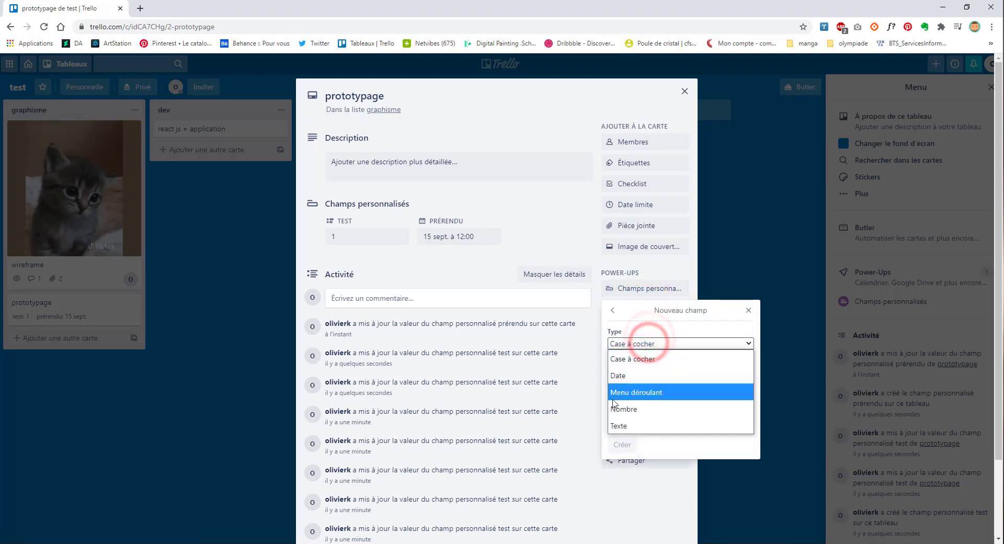
left_click(624, 409)
left_click(645, 383)
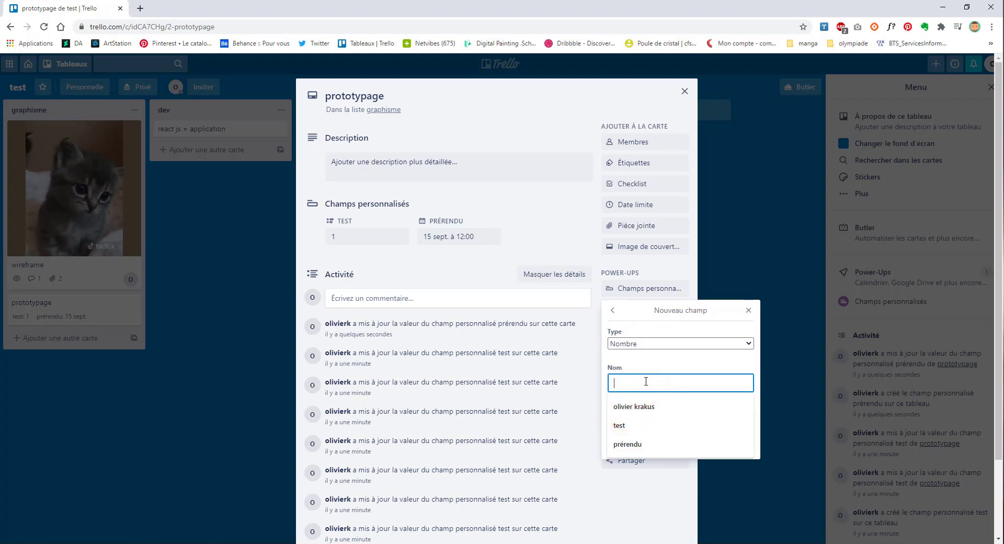
type("42")
left_click(621, 444)
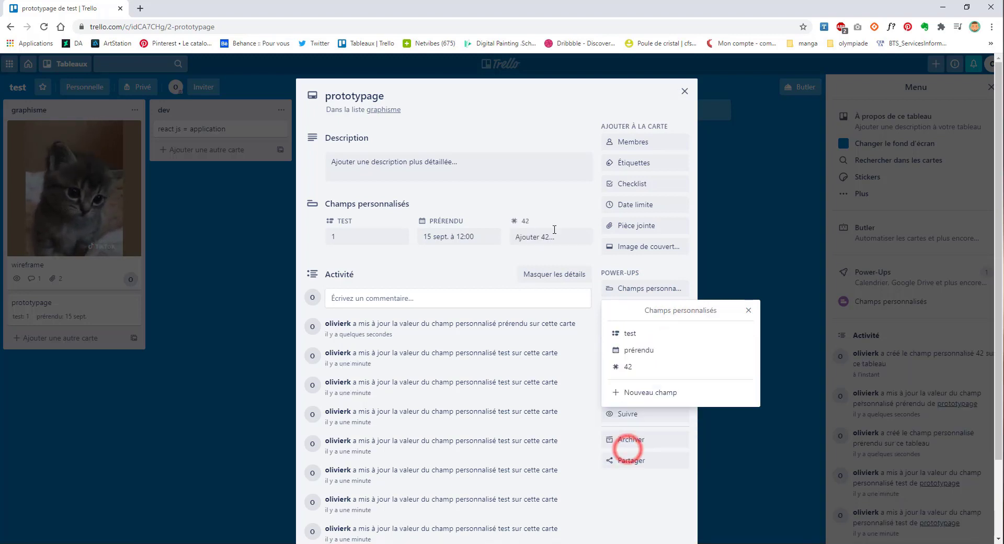
Step: Enter 43 in the 42 field, then replace it with 1
left_click(544, 238)
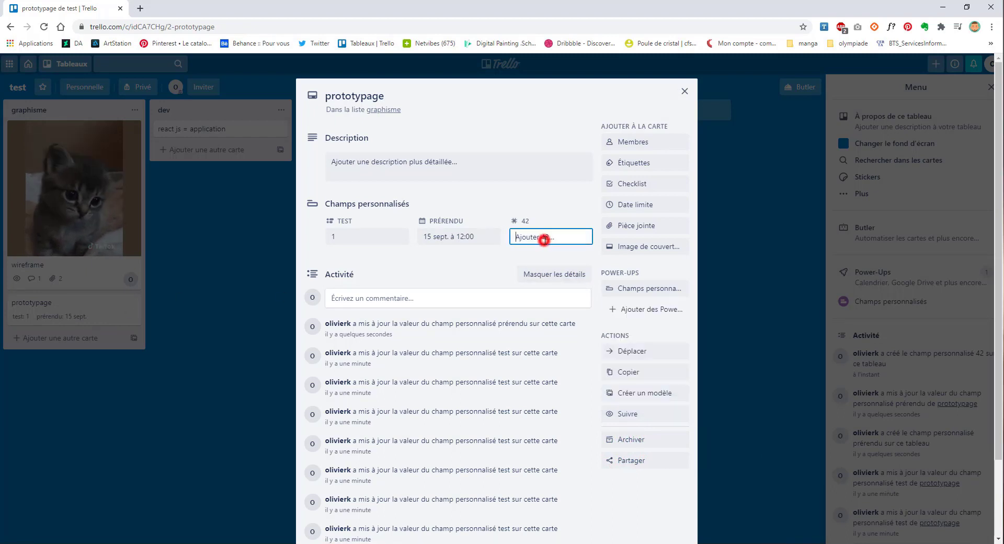
type("te")
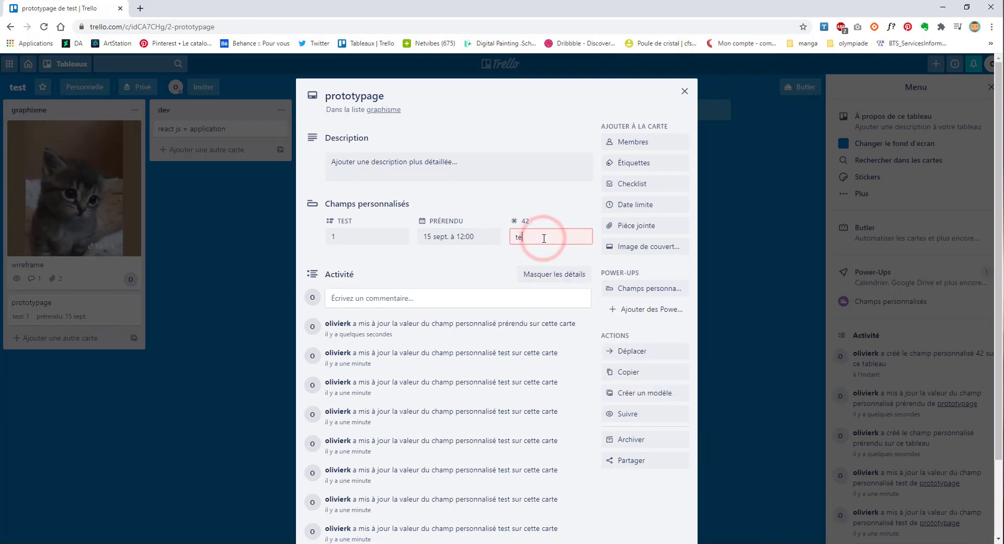
type("st43")
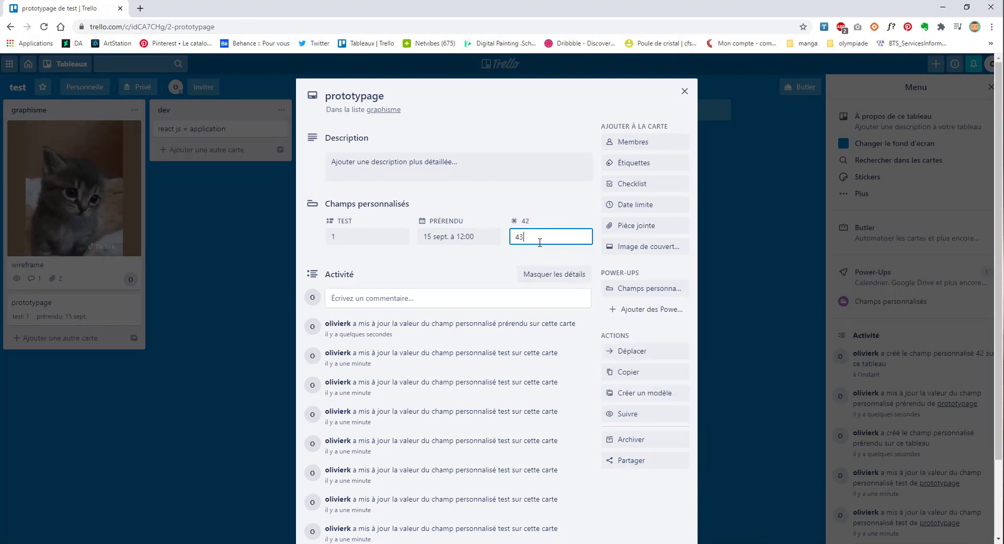
key("Return")
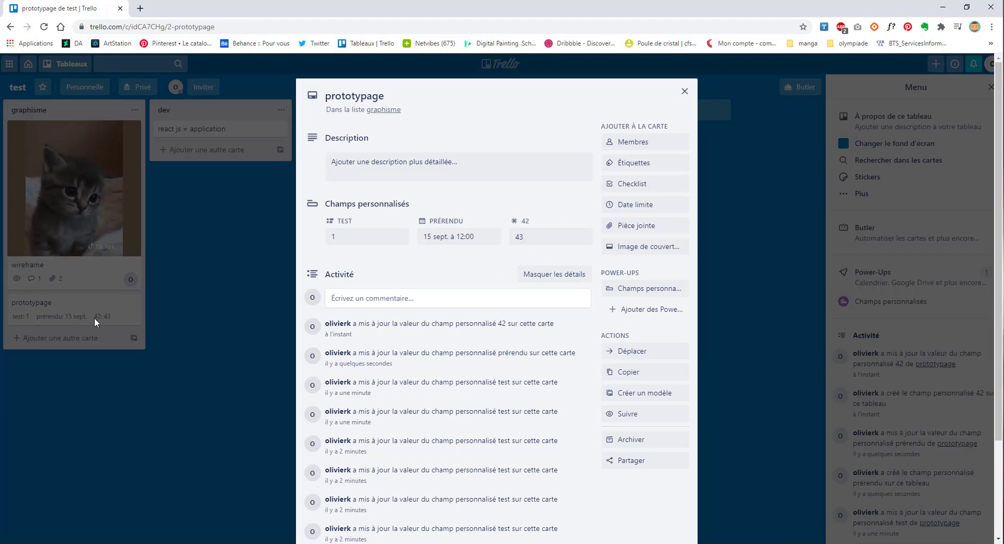
left_click(549, 239)
left_click(505, 245)
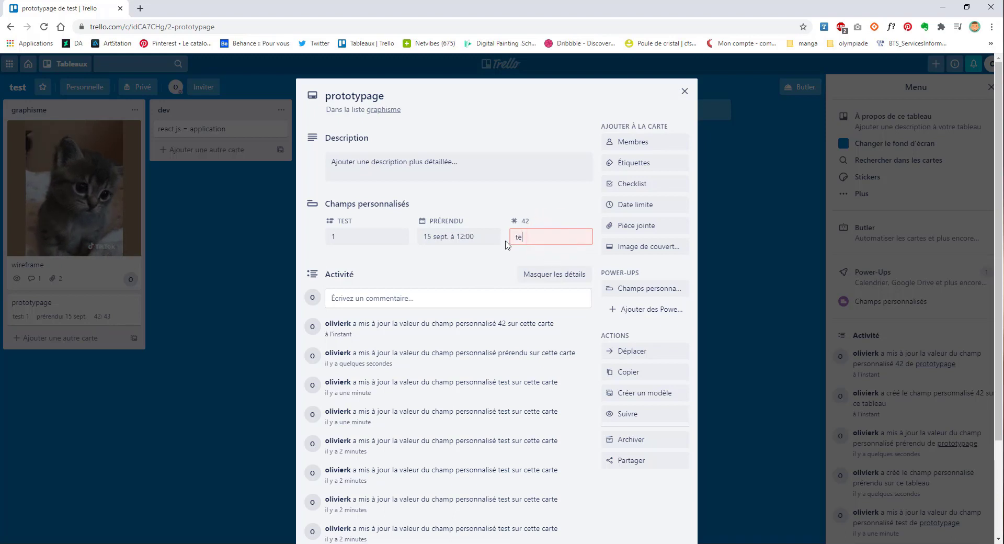
left_click(544, 228)
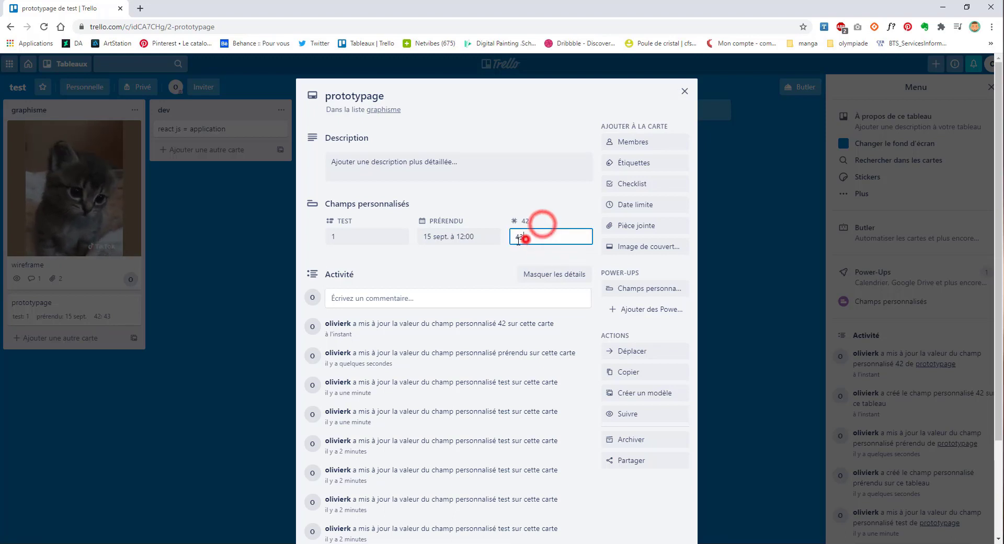
type("1")
left_click(505, 245)
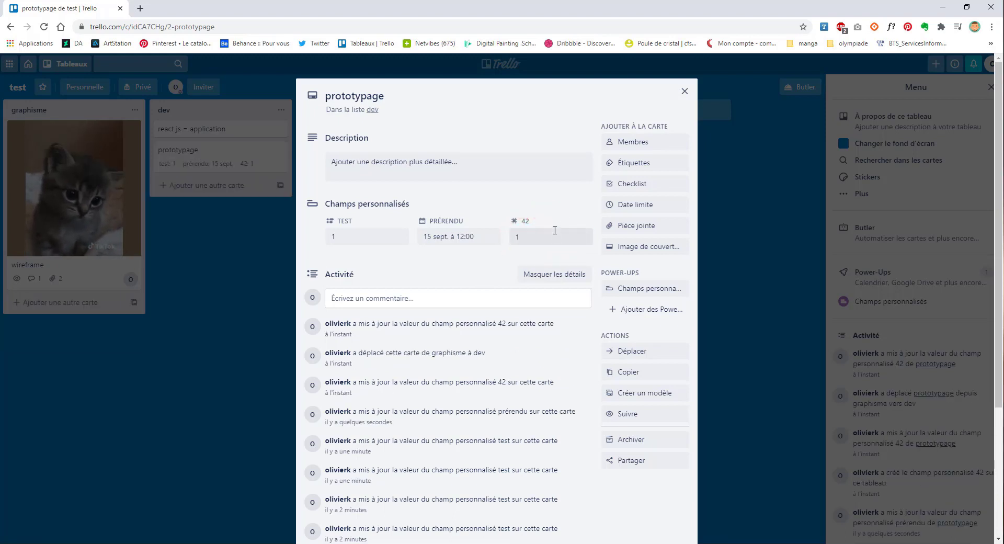
left_click(520, 231)
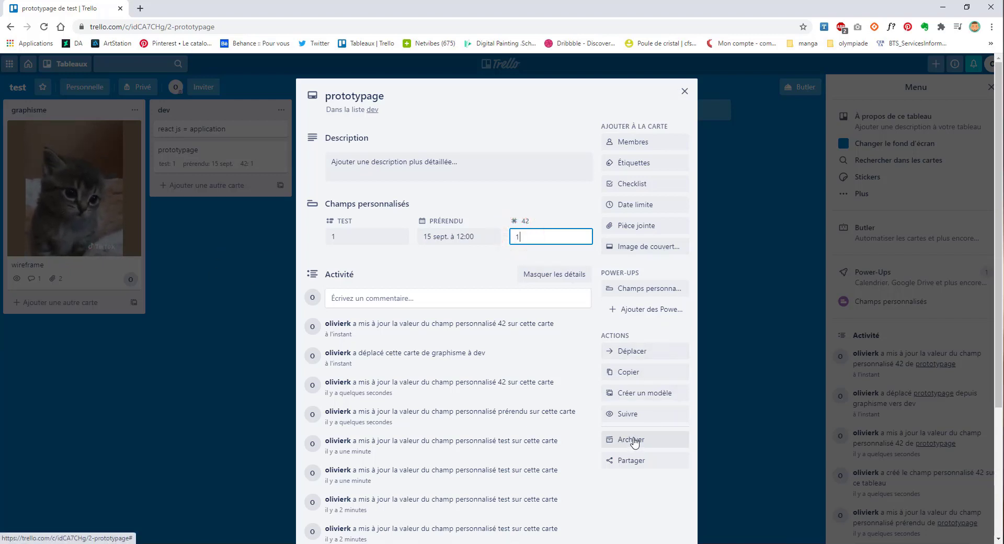
Step: Move the prototypage card into graphisme under wireframe and reopen it
left_click(232, 159)
left_click_drag(212, 165, 74, 314)
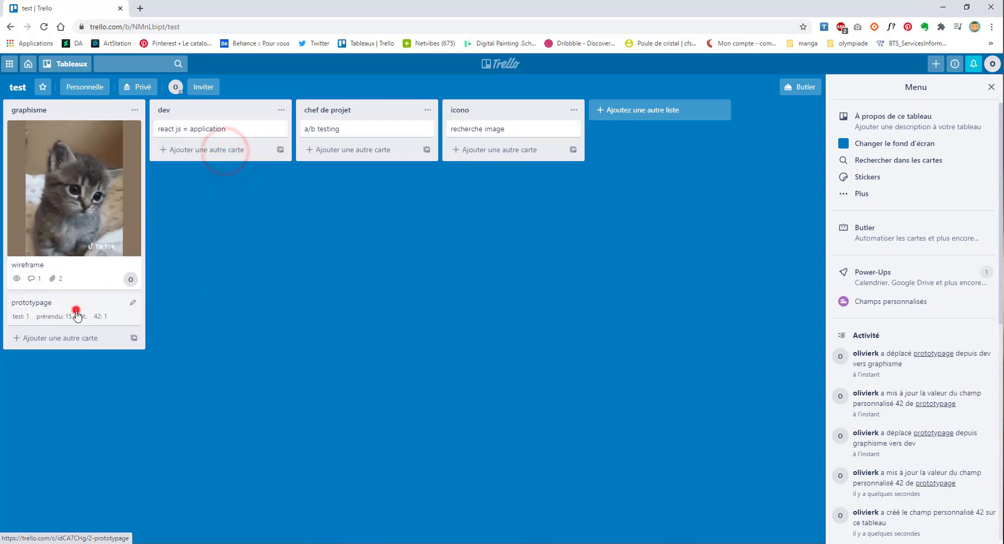
left_click(76, 308)
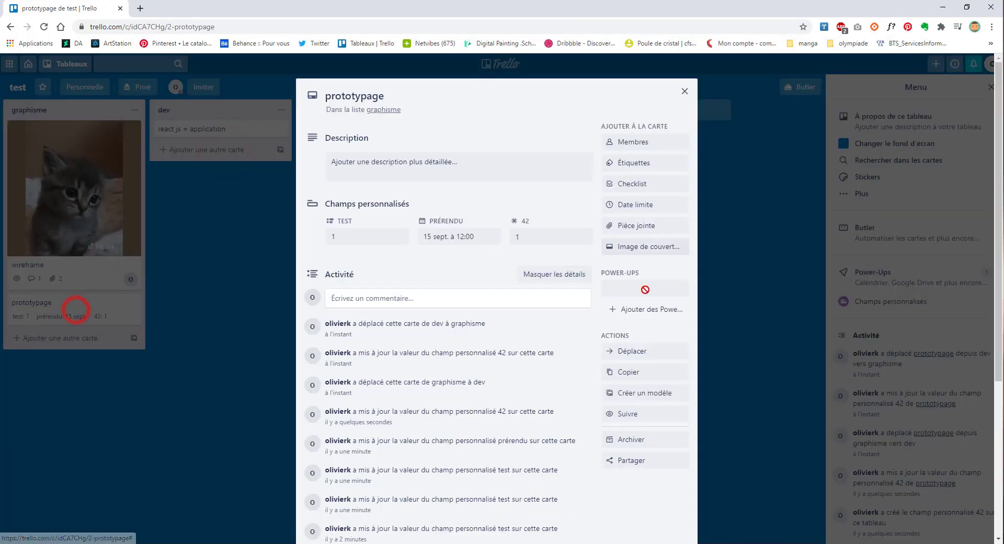
left_click(542, 228)
Step: Rename the 42 number field to rendu
left_click(644, 288)
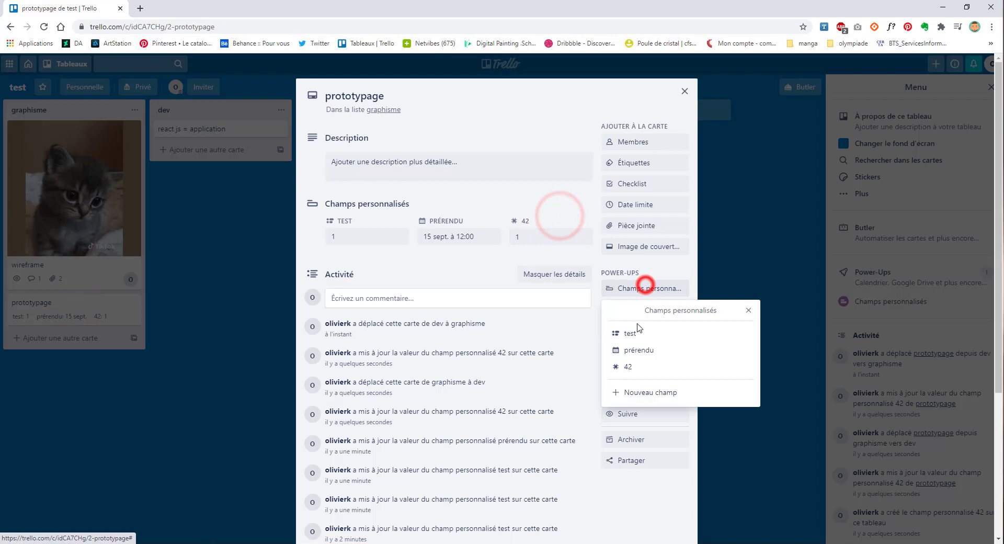
left_click(646, 366)
left_click_drag(632, 342, 540, 334)
type("rendu")
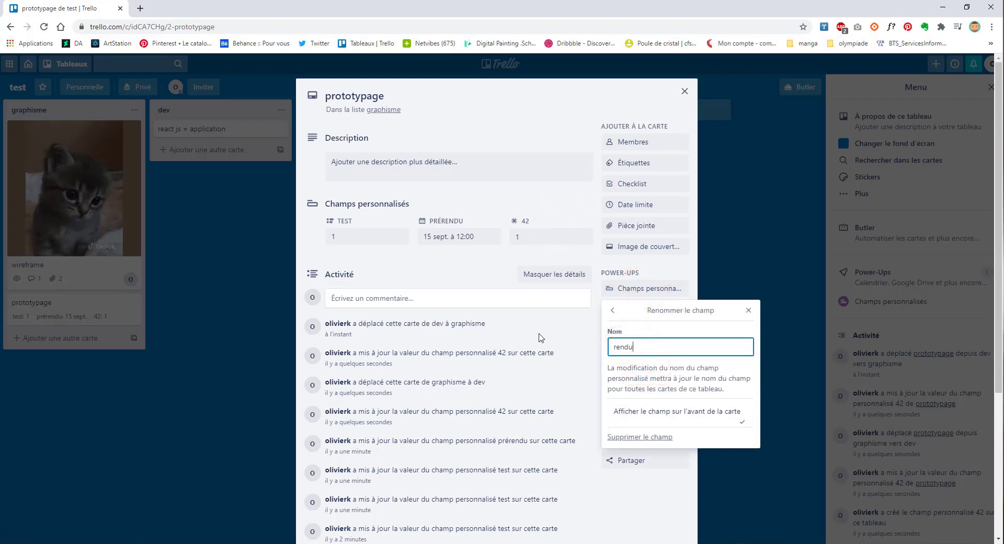
left_click(635, 366)
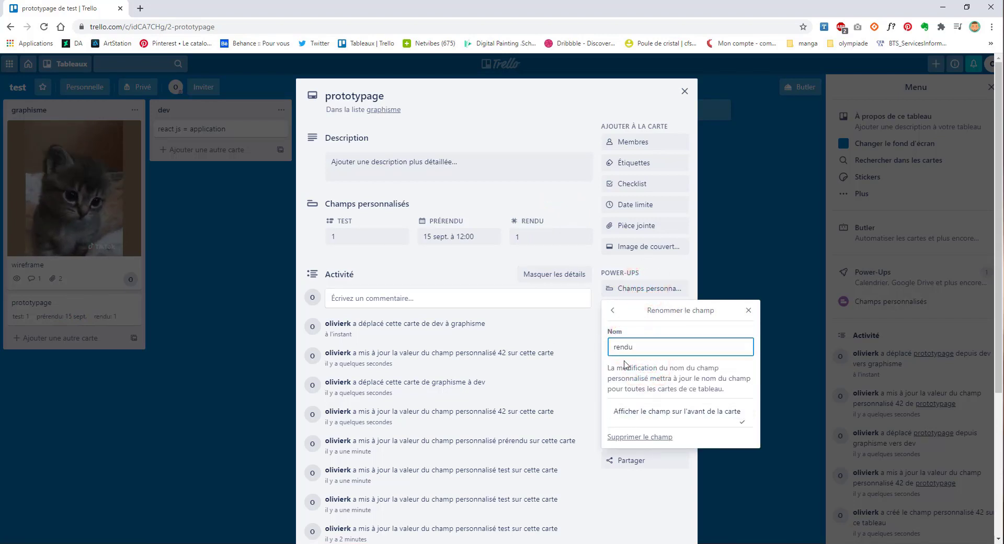
Step: Set the rendu field's value to 3
left_click(521, 235)
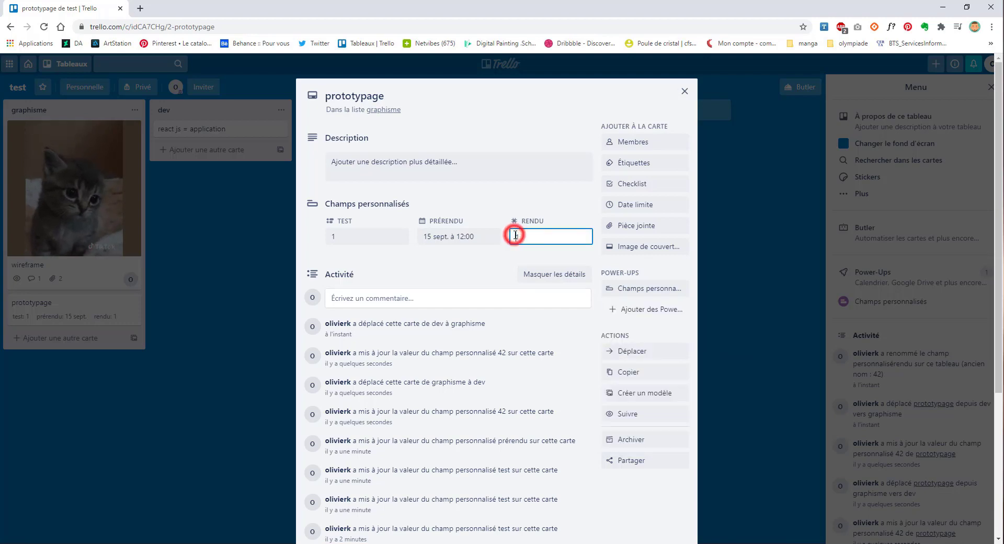
type("3")
left_click(530, 251)
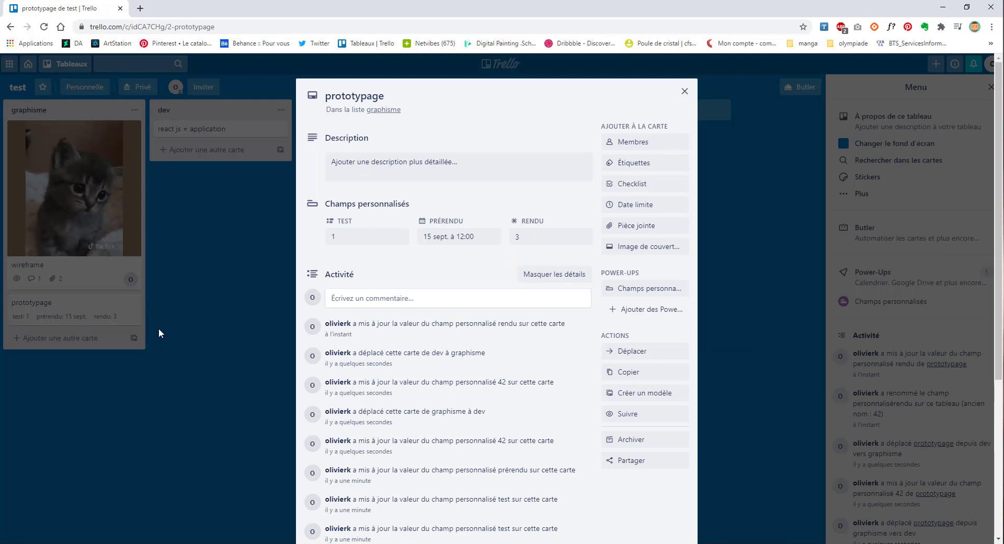
Step: Create a text custom field gth and fill it with rrjyjzry
left_click(641, 288)
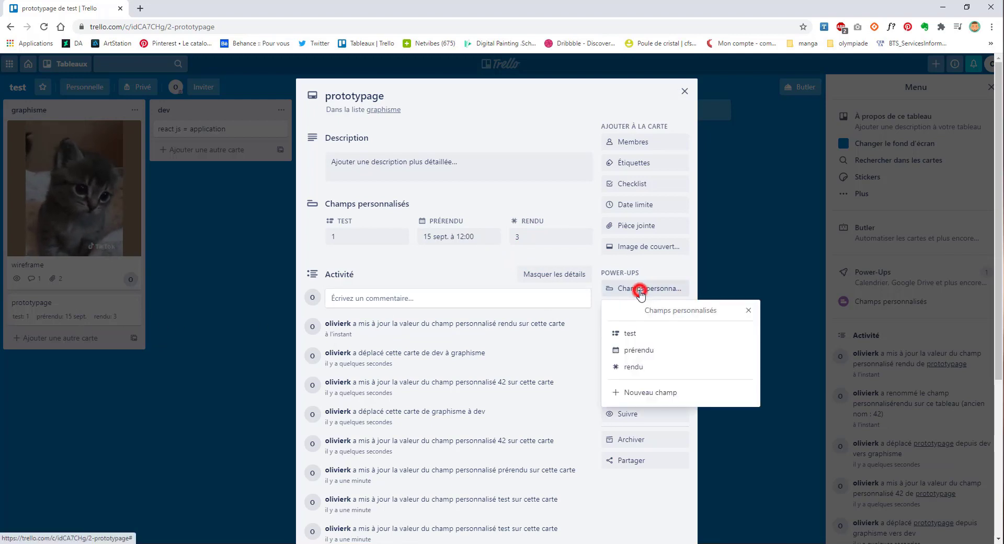
left_click(638, 390)
left_click(643, 342)
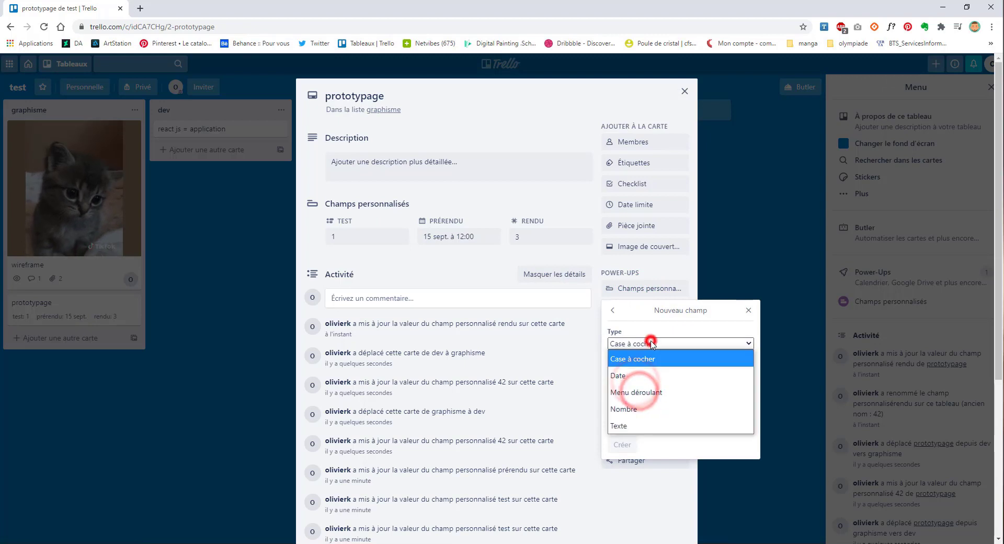
left_click(626, 428)
left_click(629, 380)
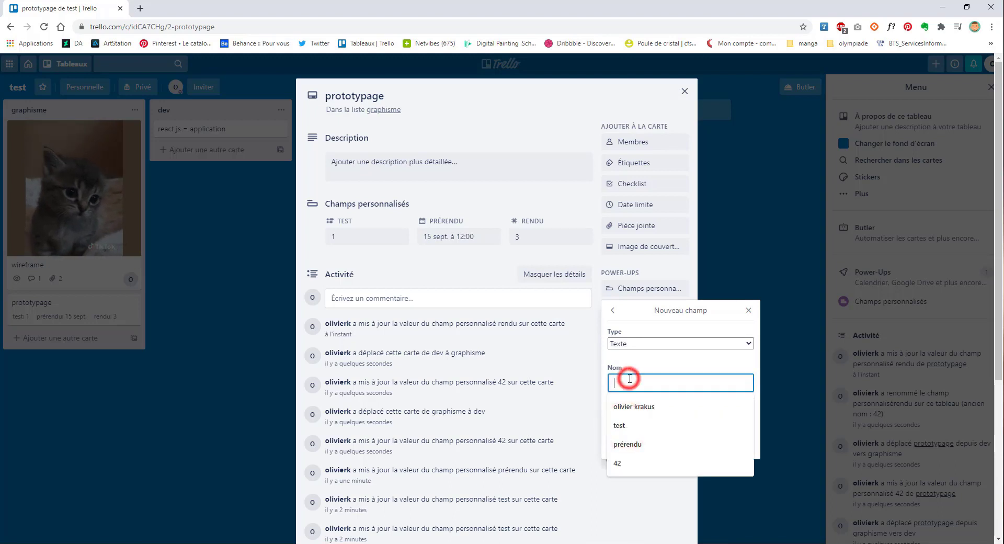
type("gth")
left_click(622, 444)
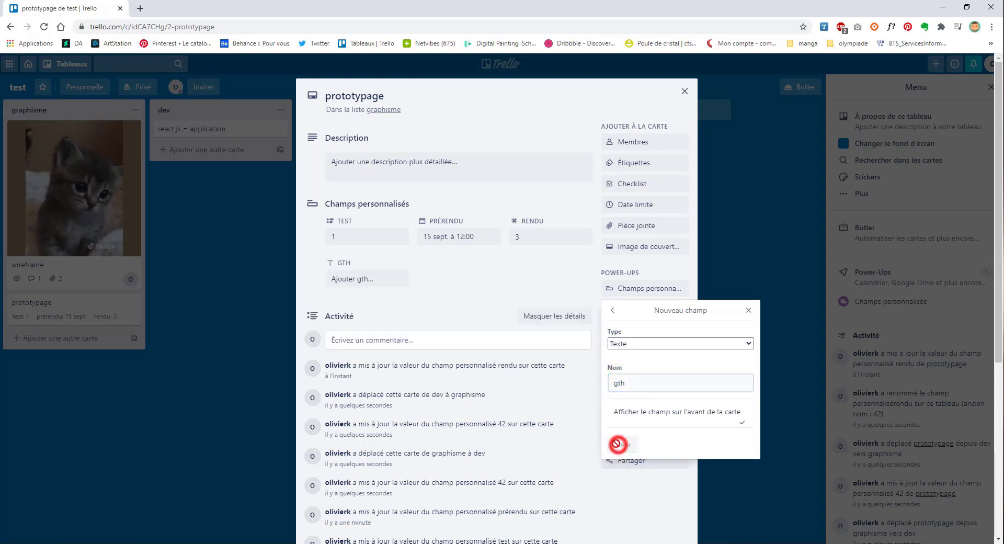
left_click(348, 278)
type("rrjyjzry")
key("Return")
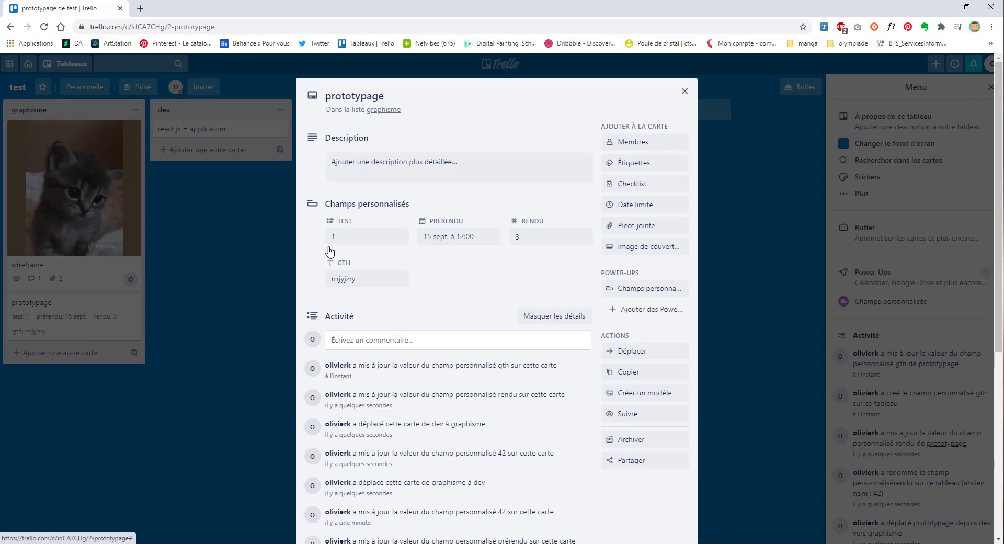
Step: Open the test dropdown and prérendu date picker, closing both unchanged
left_click(674, 289)
left_click(326, 233)
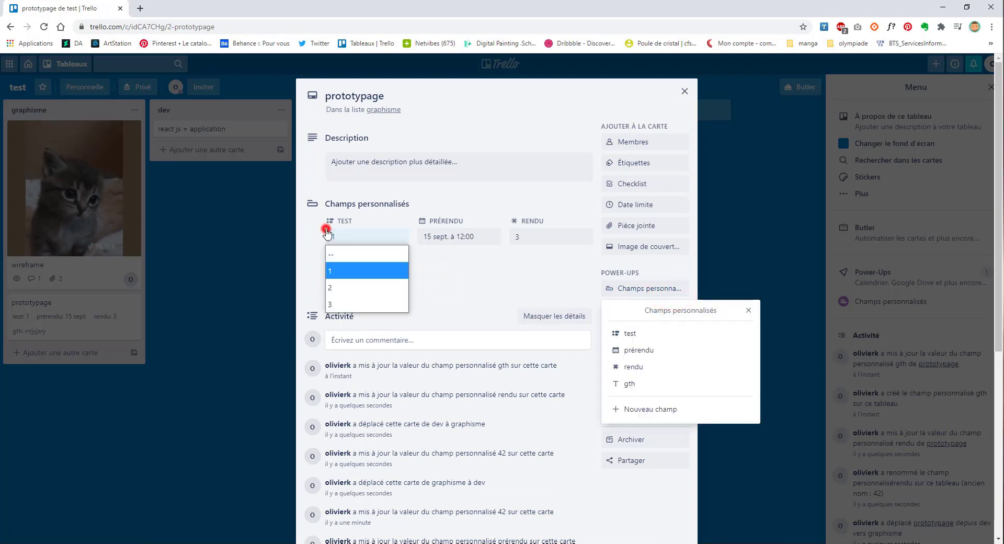
left_click(363, 235)
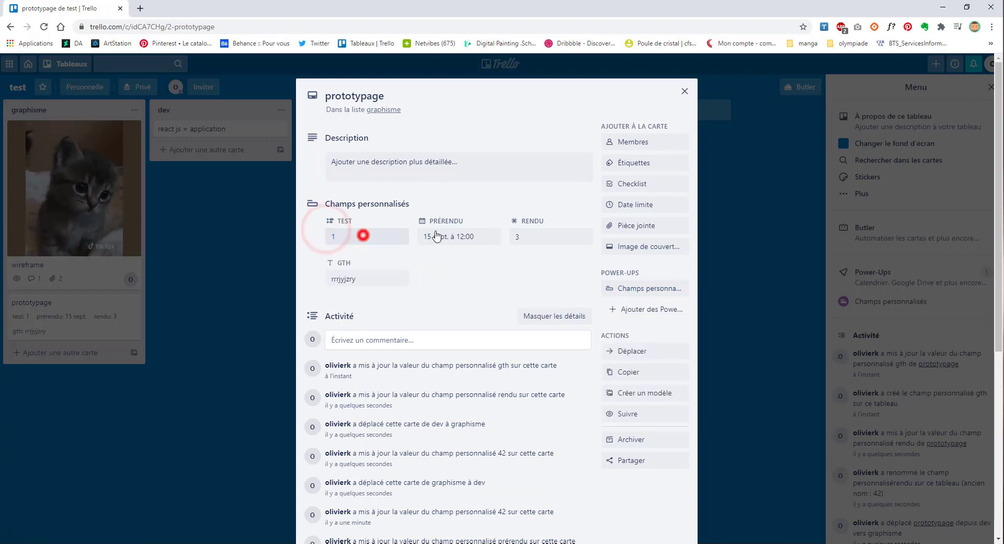
left_click(467, 233)
left_click(468, 234)
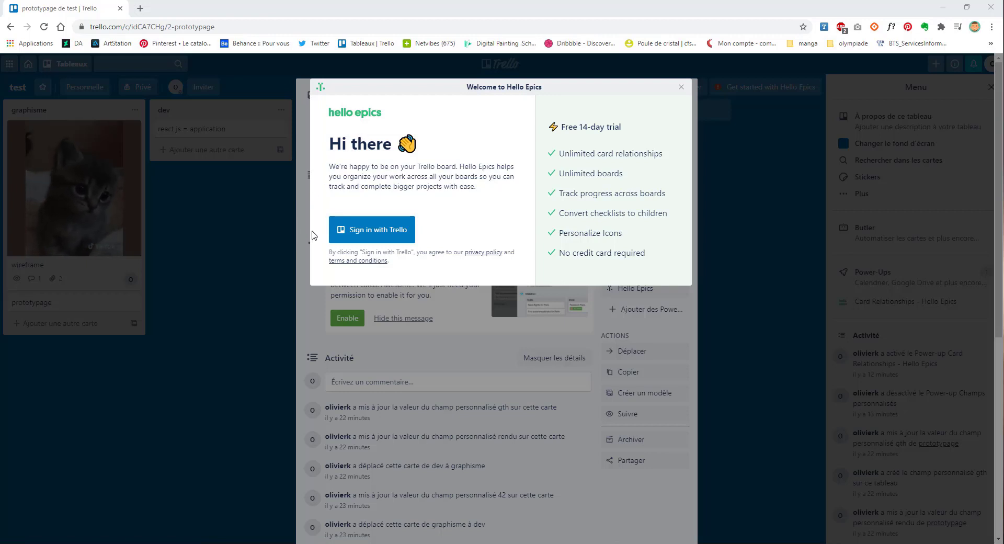
Step: Sign in to Hello Epics with the Trello account and decline its emails
left_click(347, 244)
scroll(428, 409, "down", 1)
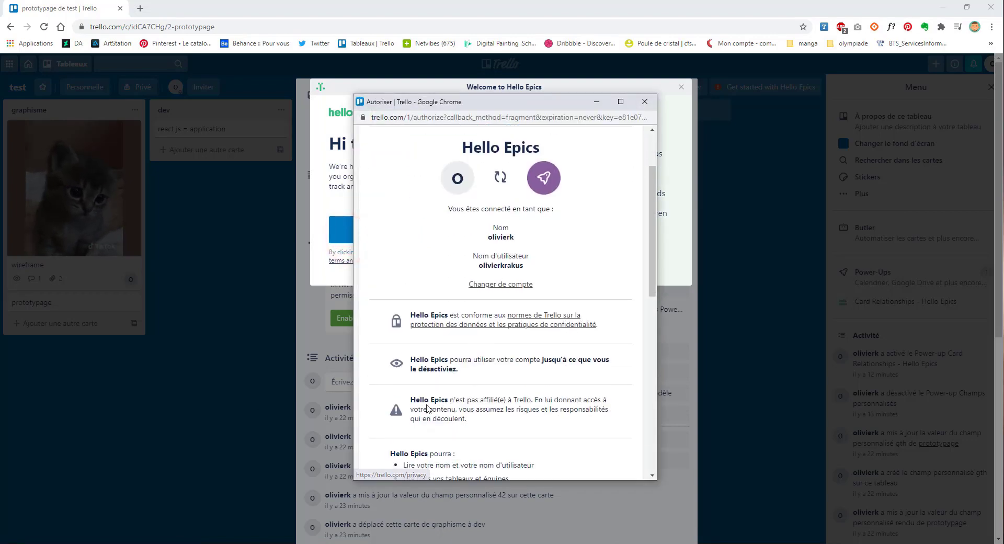
scroll(428, 409, "down", 8)
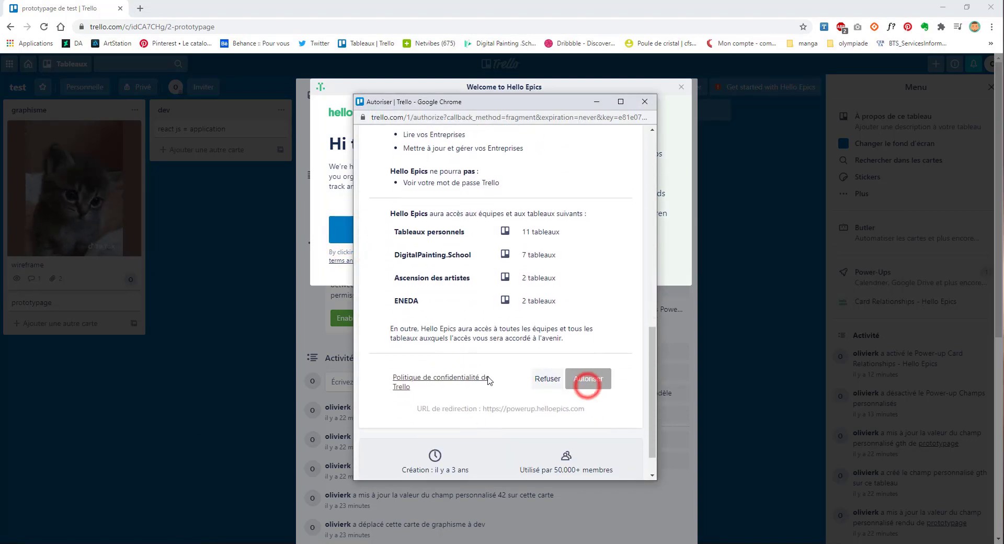
scroll(587, 386, "up", 2)
scroll(587, 386, "down", 3)
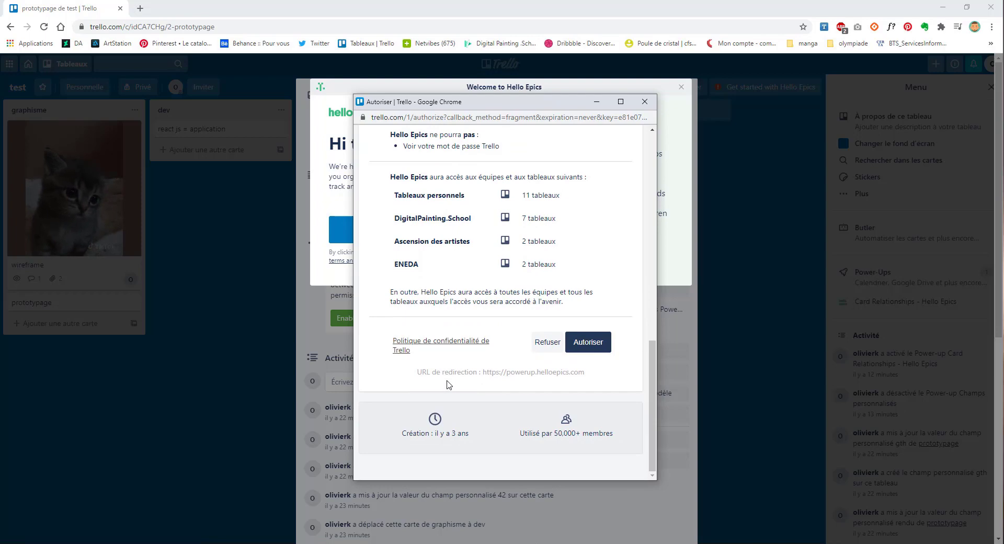
scroll(449, 385, "up", 8)
key("alt+F4")
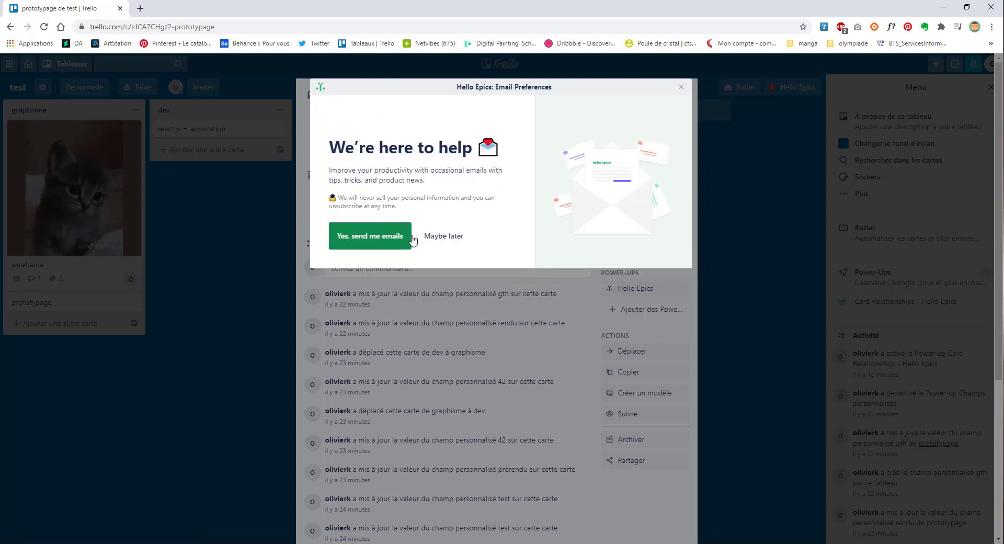
left_click(451, 239)
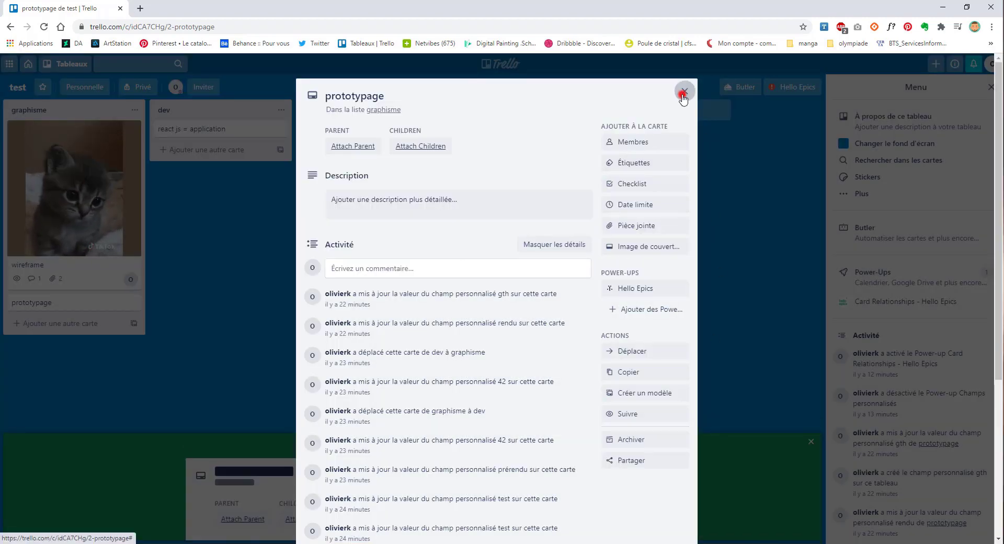
Step: Dismiss the Hello Epics relationship tips and reopen the prototypage card
left_click(683, 95)
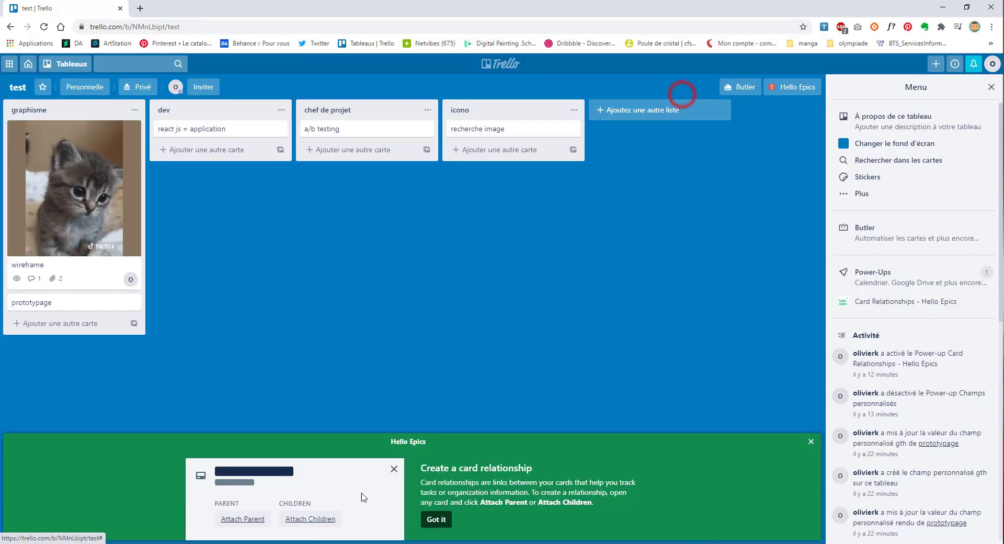
left_click(811, 441)
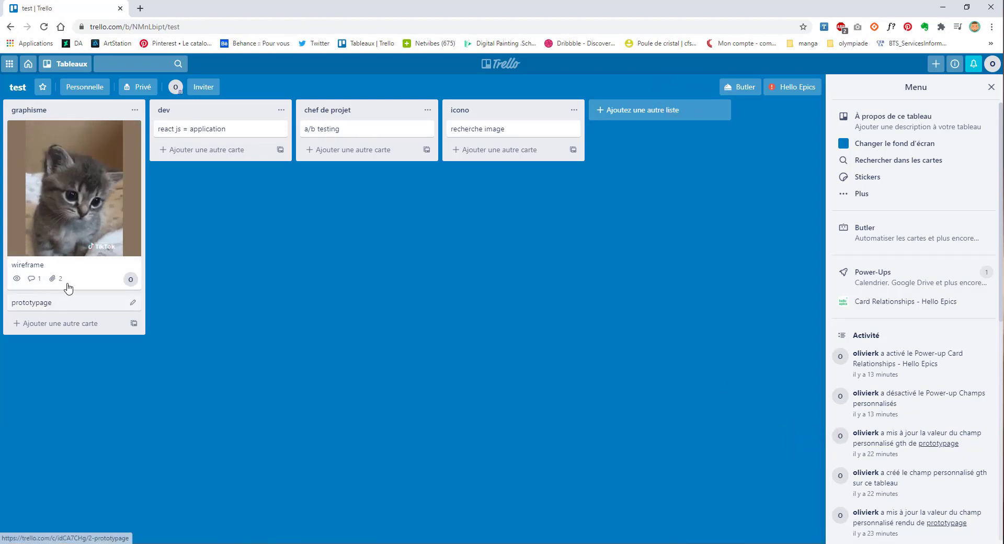
left_click(102, 303)
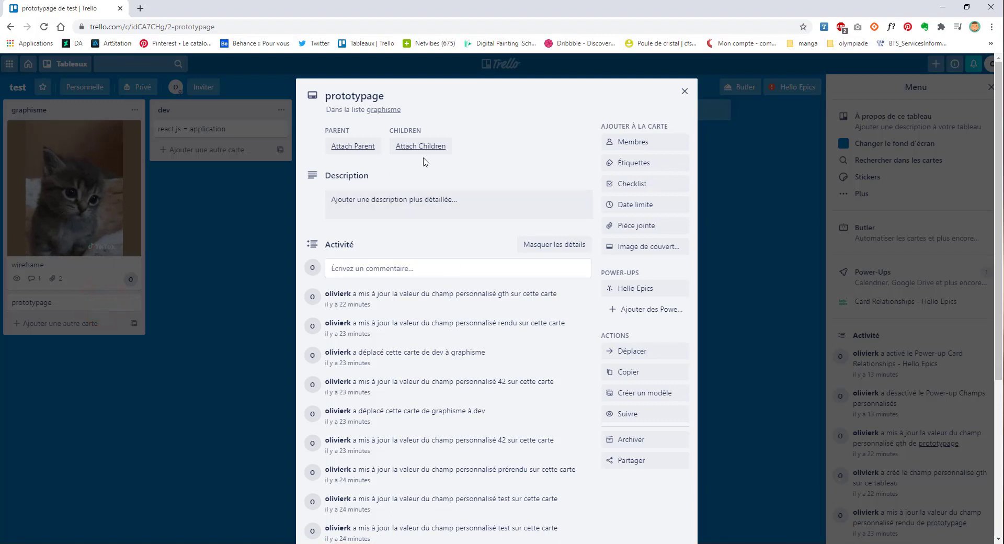
Step: Choose to create new Hello Epics children in the test board's graphisme list
left_click(650, 289)
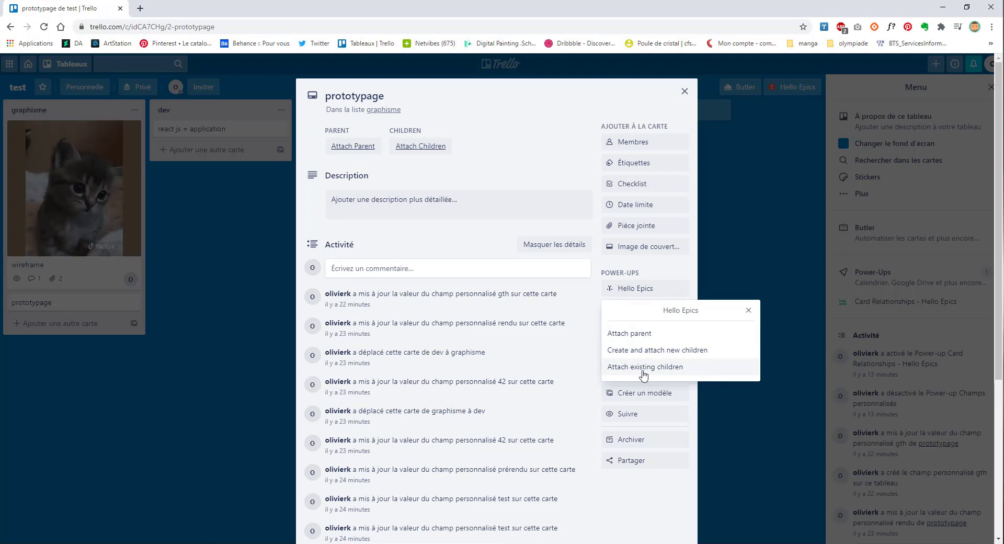
left_click(426, 148)
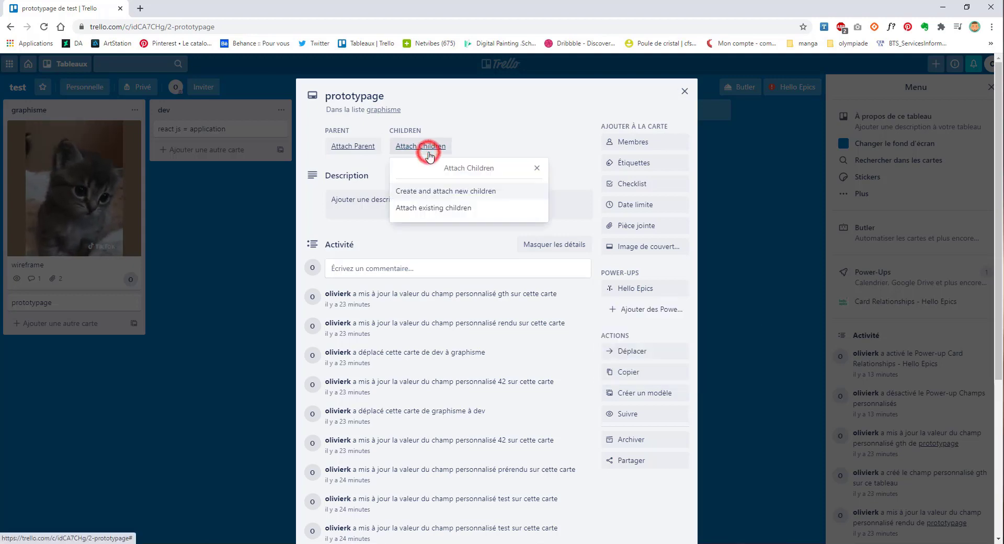
left_click(426, 193)
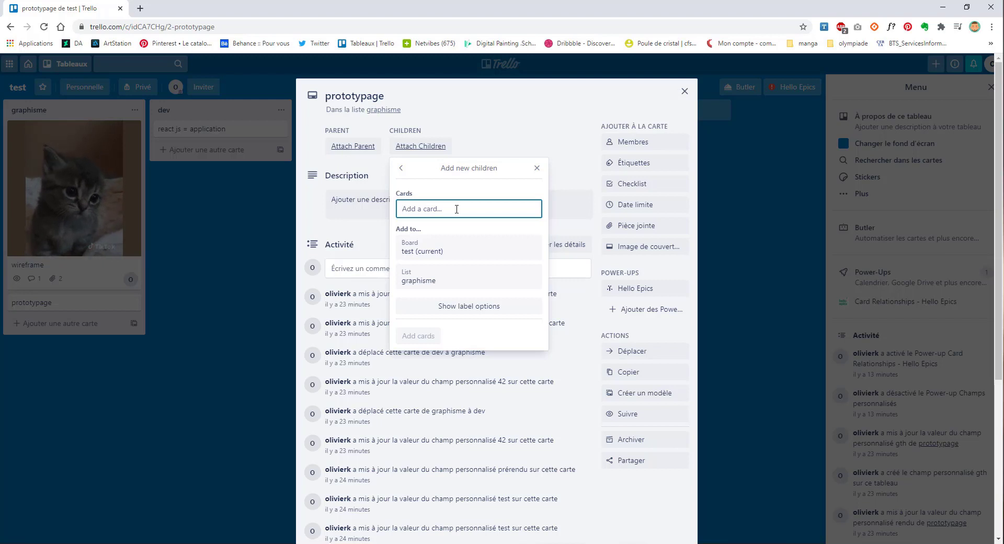
left_click(428, 283)
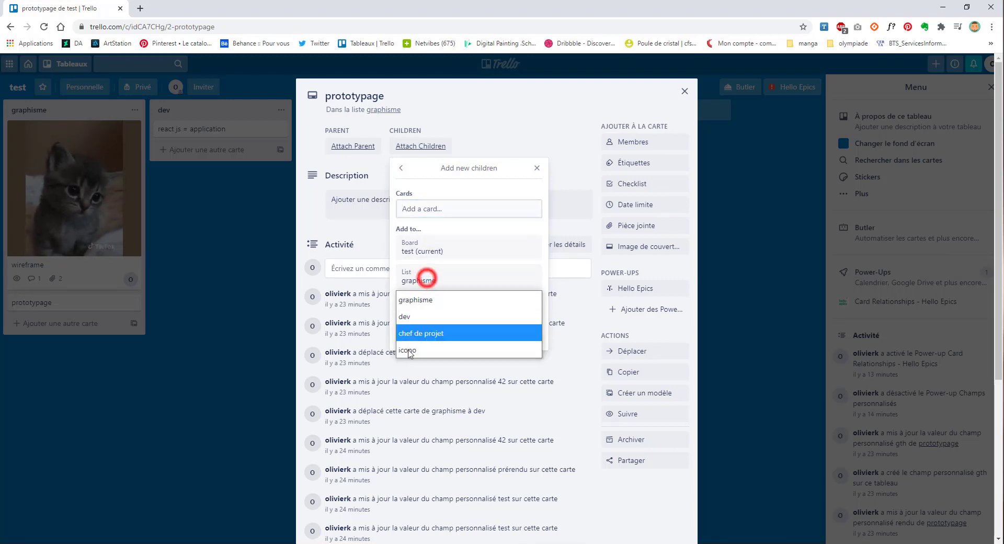
left_click(420, 299)
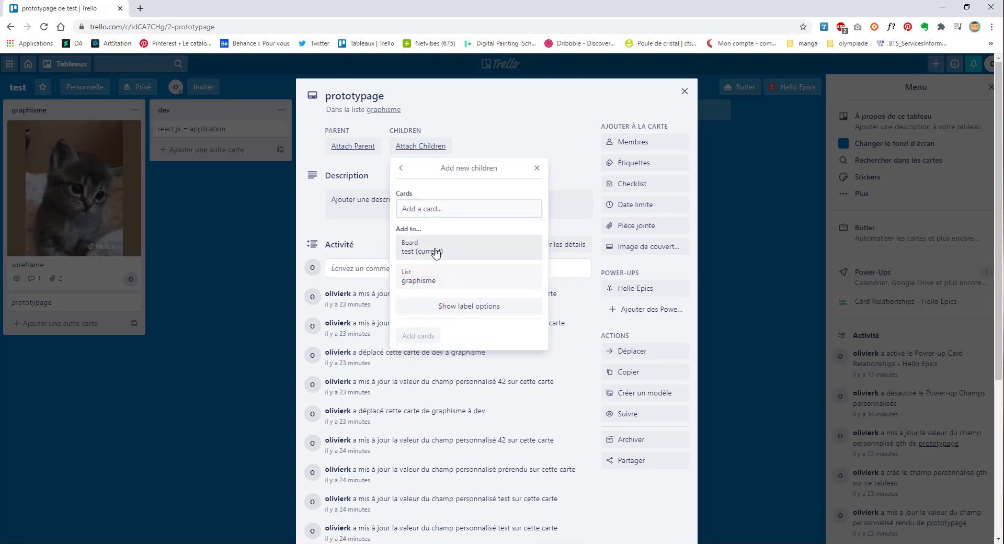
left_click(453, 255)
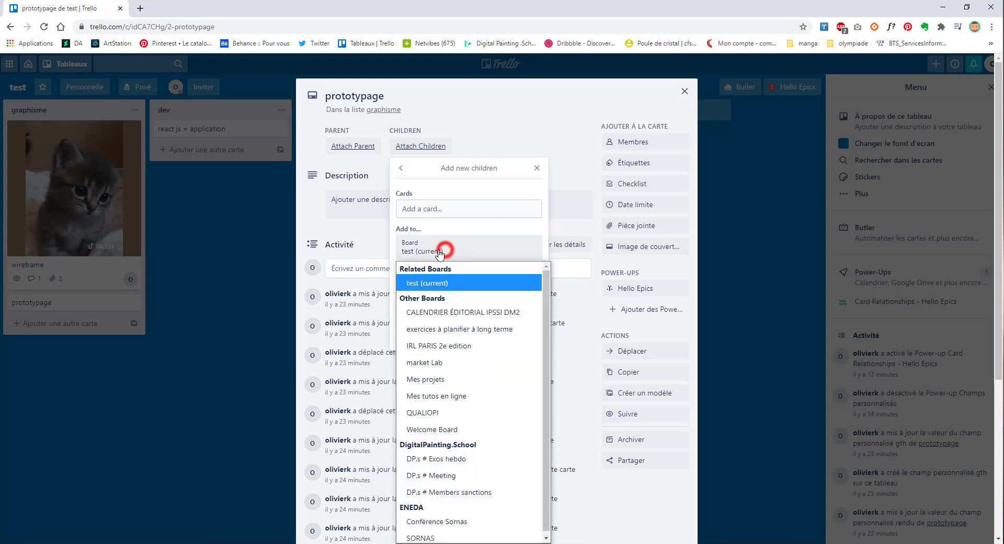
left_click(439, 283)
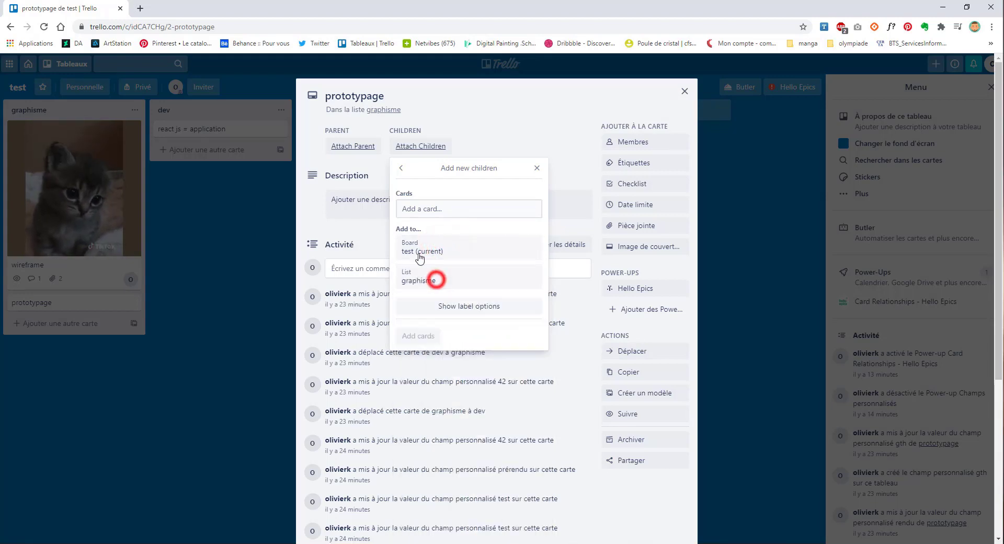
Step: Add the green-labelled child card enfant
left_click(474, 309)
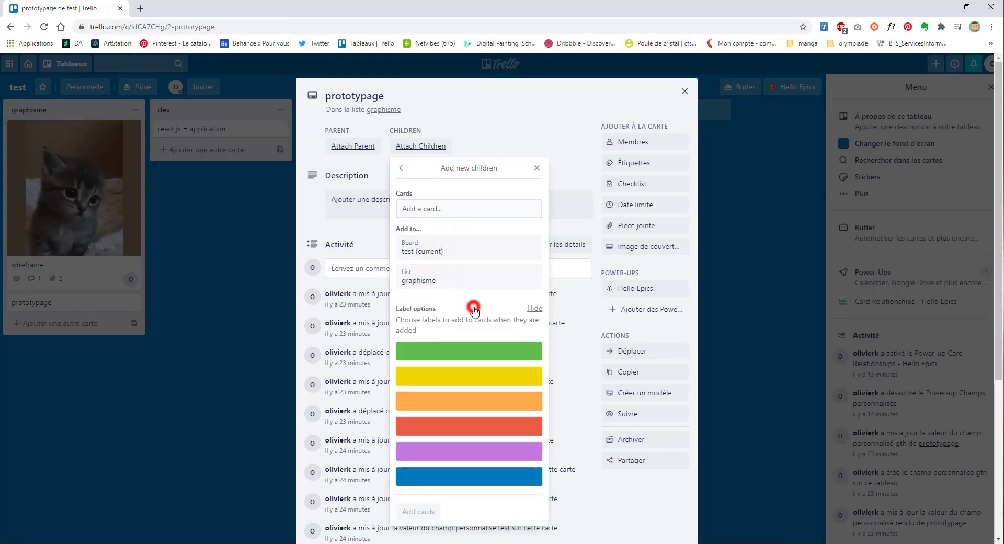
left_click(460, 349)
left_click(426, 215)
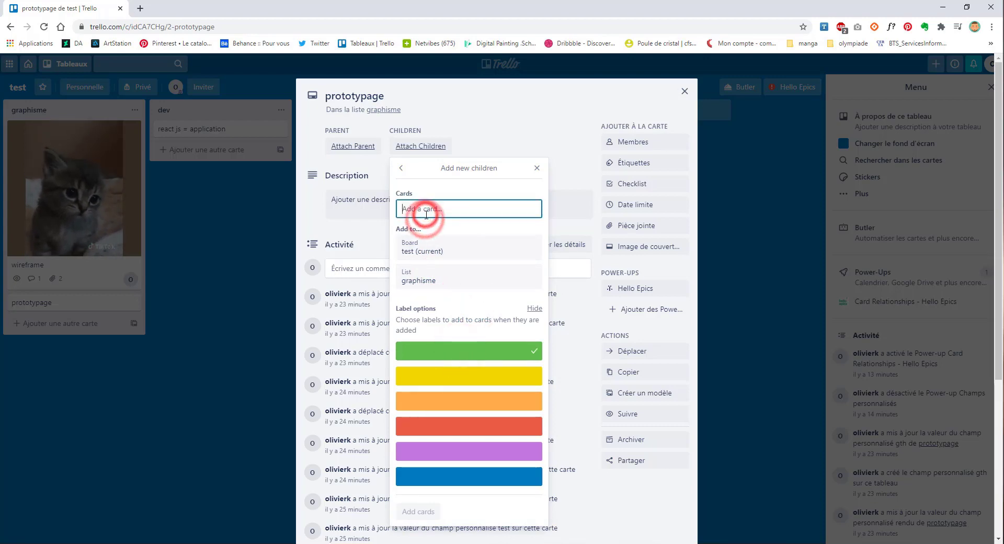
type("enfant")
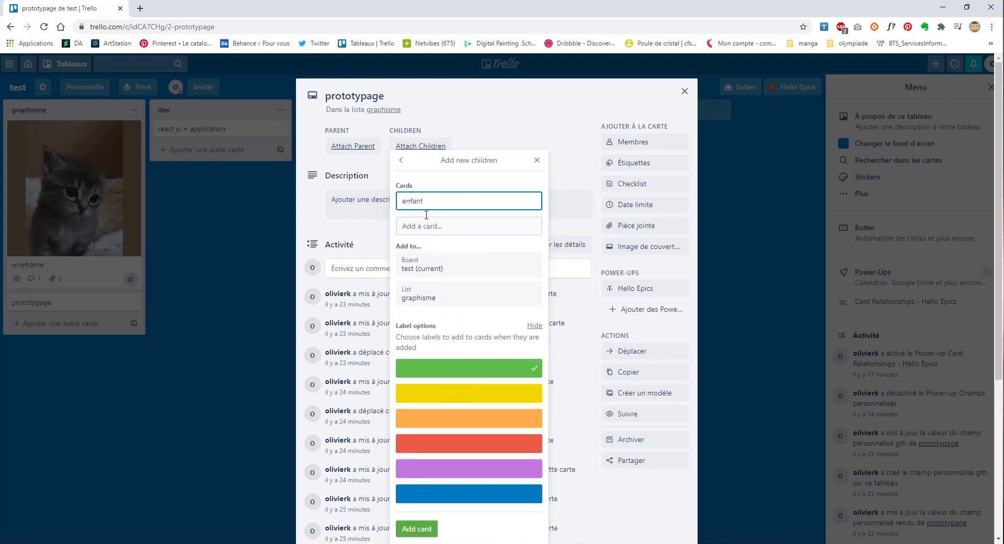
left_click(423, 530)
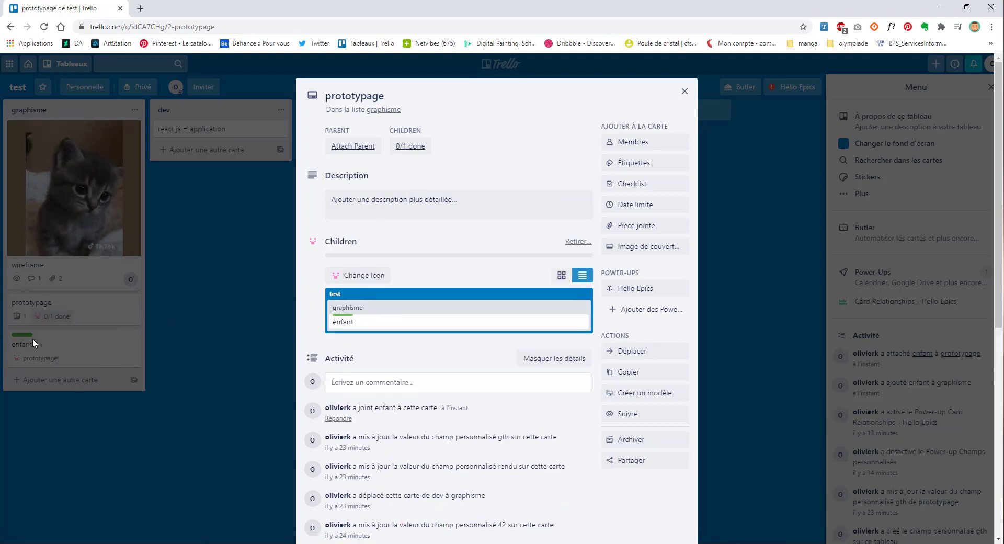
Step: Reopen prototypage, visit its enfant child and back via Parent, then open add-children options
left_click(33, 338)
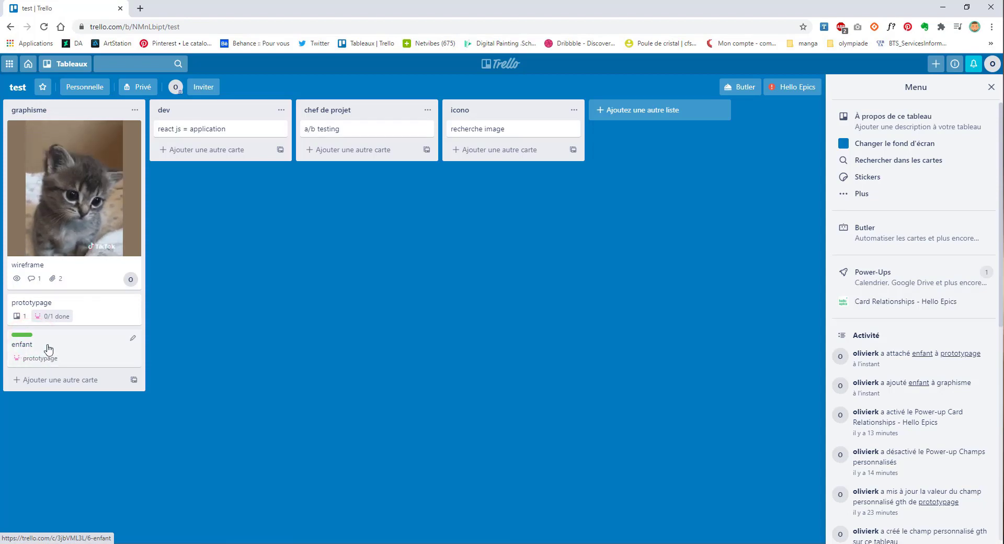
left_click(58, 316)
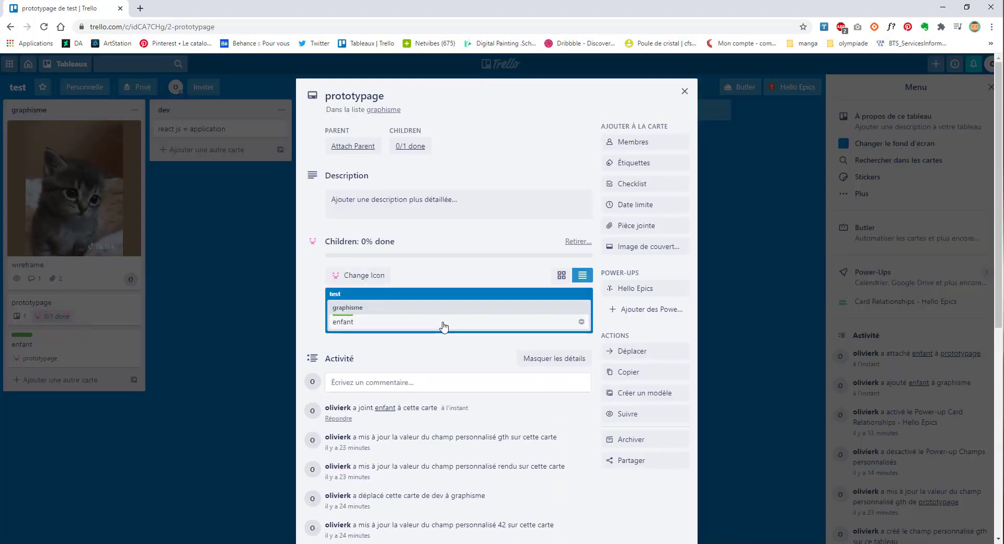
left_click(444, 326)
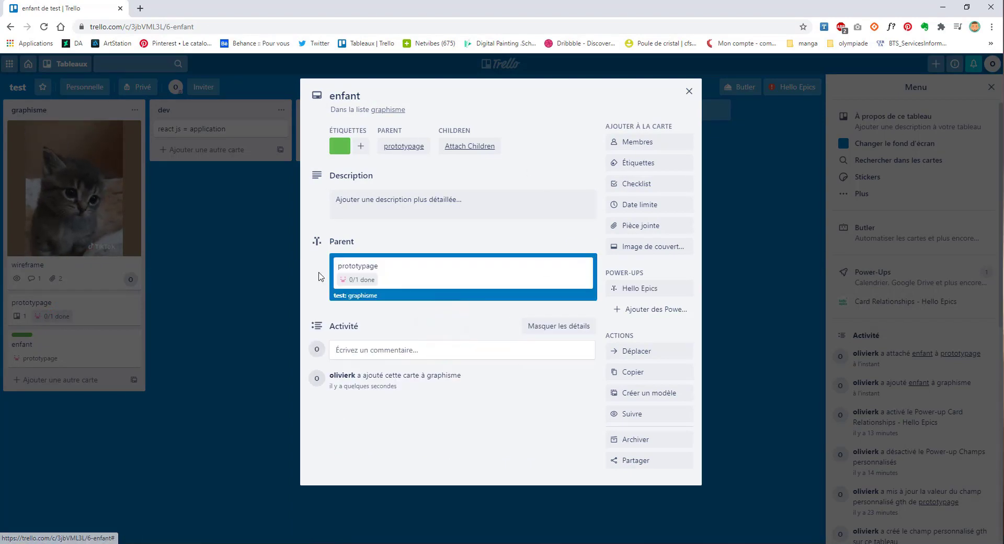
left_click(359, 280)
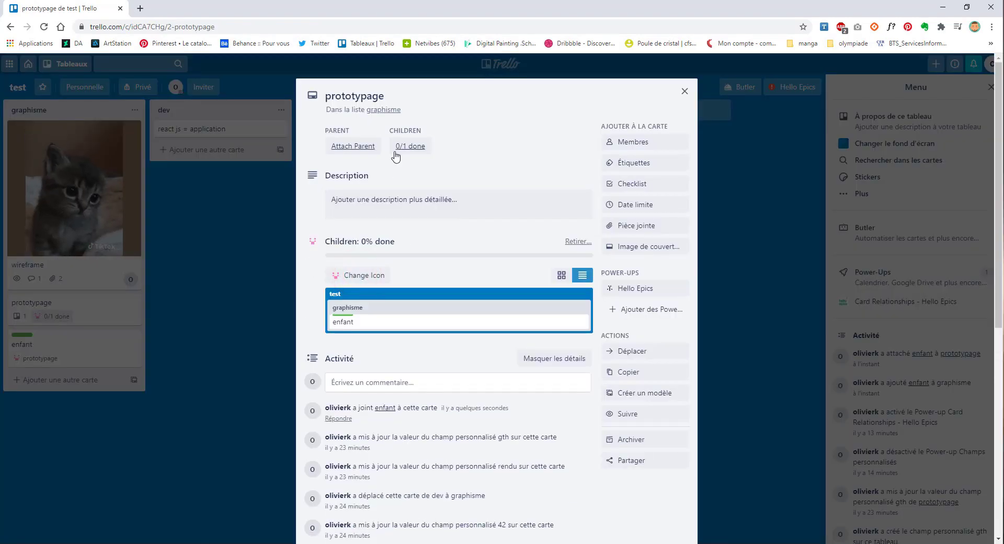
left_click(404, 146)
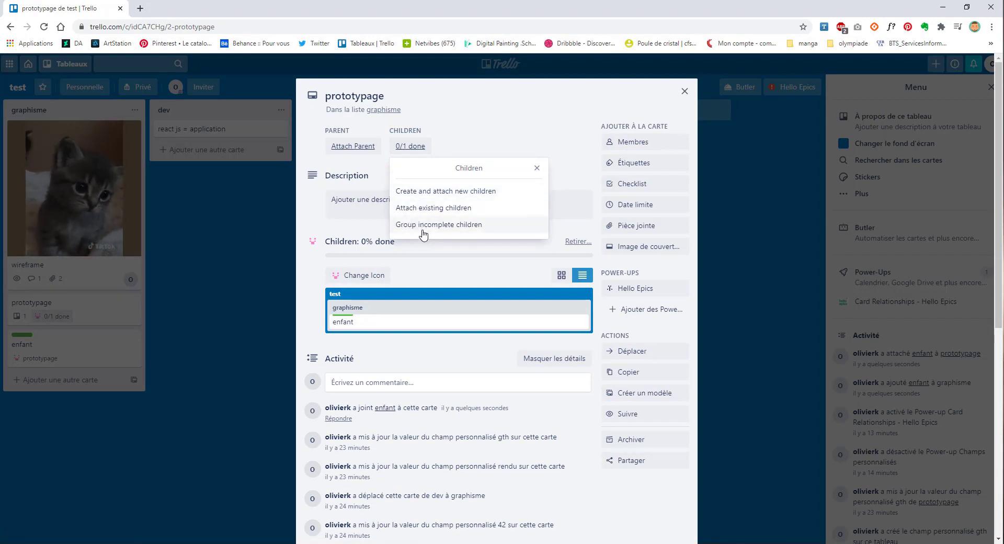
Step: Attach the existing react js = application card as prototypage's second child, giving 0/2 done
left_click(432, 209)
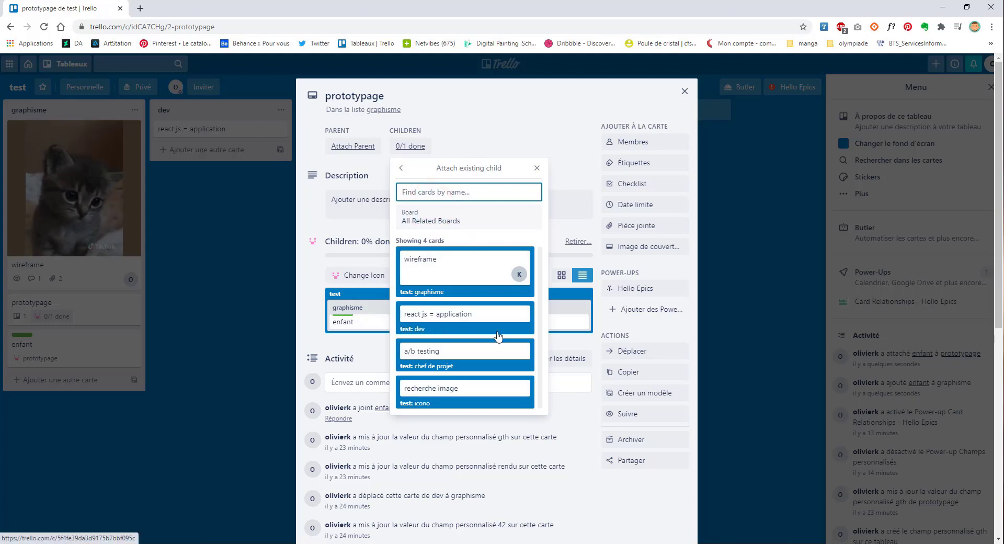
left_click(477, 319)
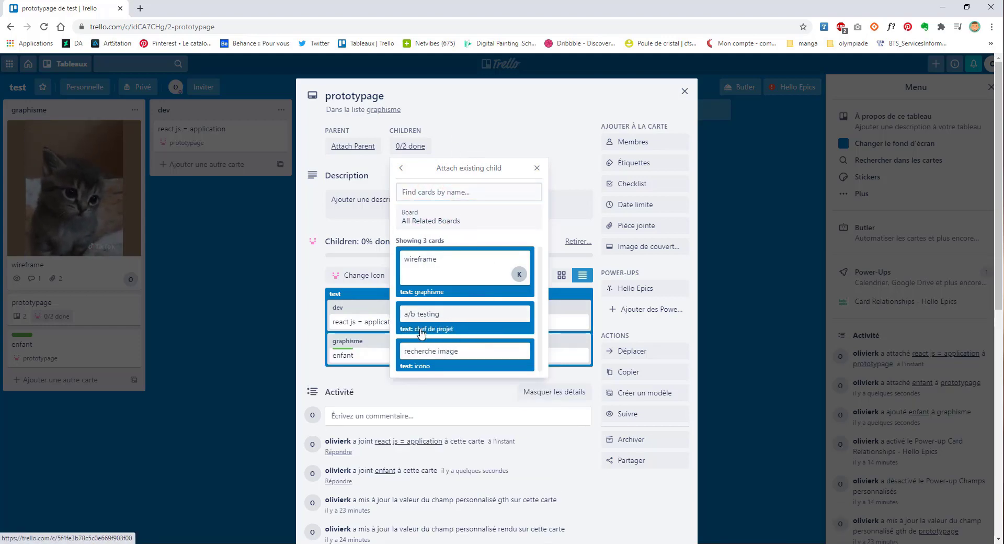
left_click(314, 316)
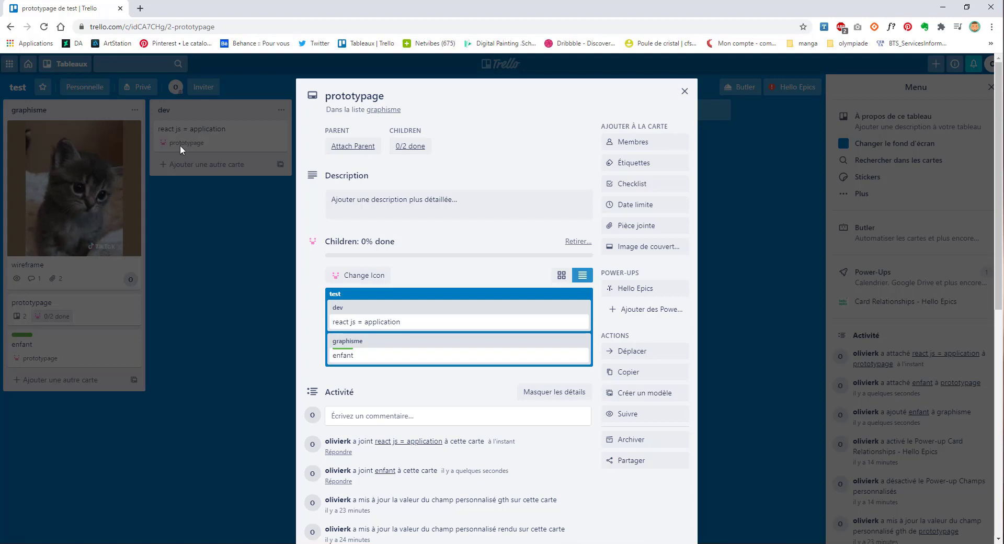
left_click(374, 271)
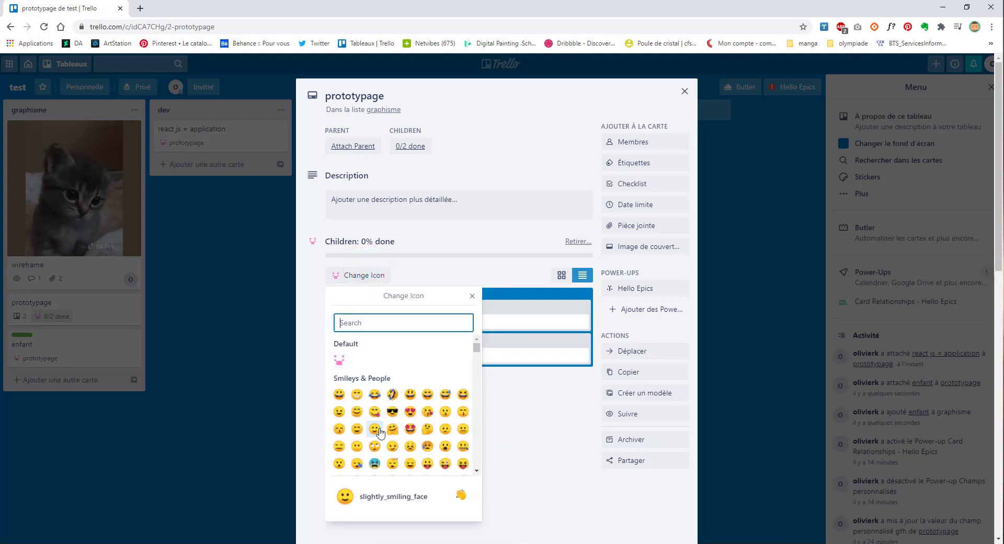
Step: Set the heart-eyes emoji as the icon for prototypage's children
scroll(381, 432, "down", 12)
scroll(382, 425, "up", 12)
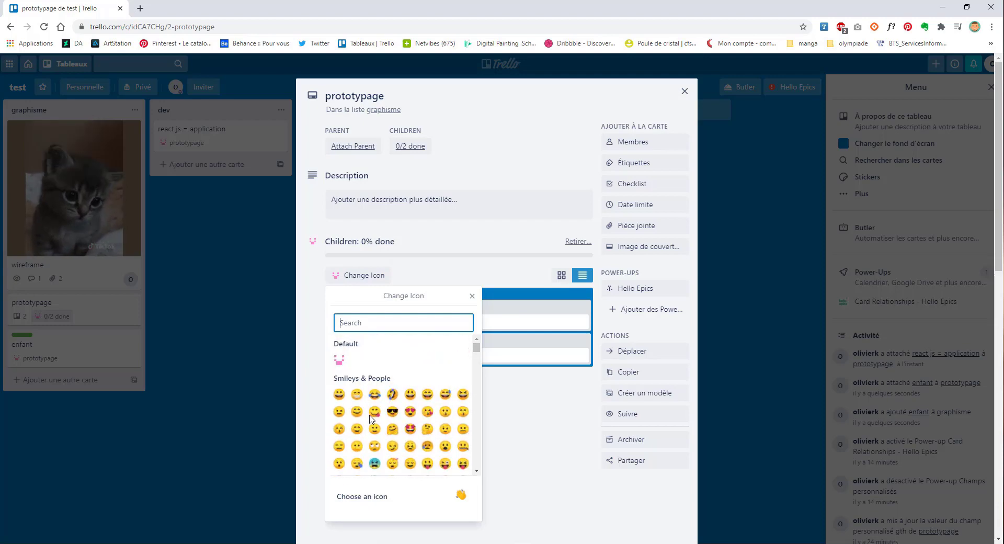
left_click(410, 412)
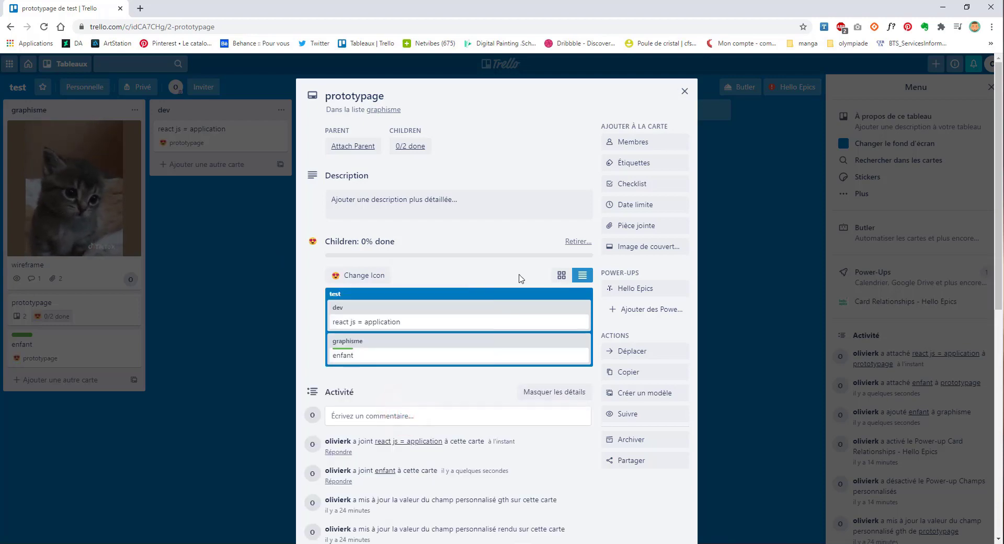
Step: Compare board and list layouts for the children, then detach react js = application
left_click(562, 276)
left_click(582, 275)
left_click(561, 276)
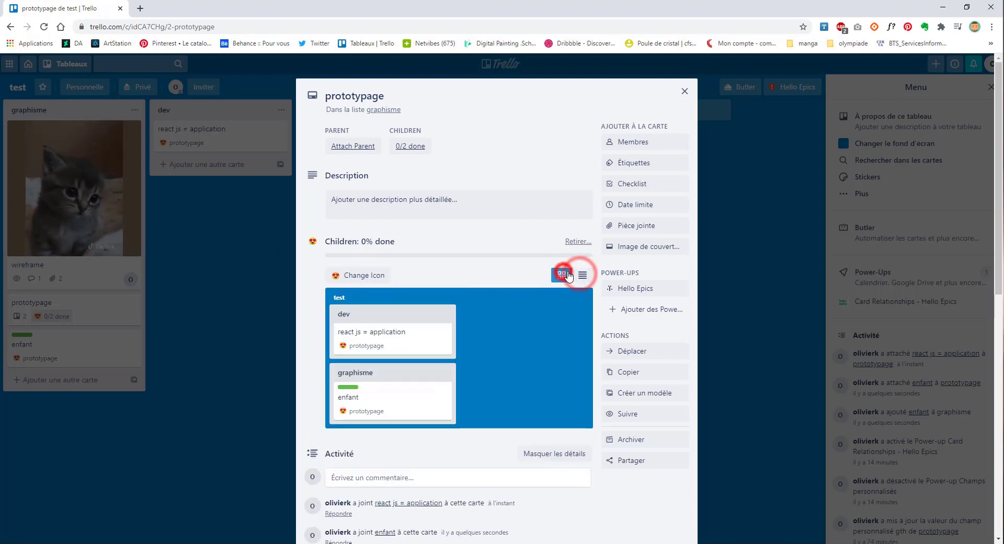
left_click(581, 276)
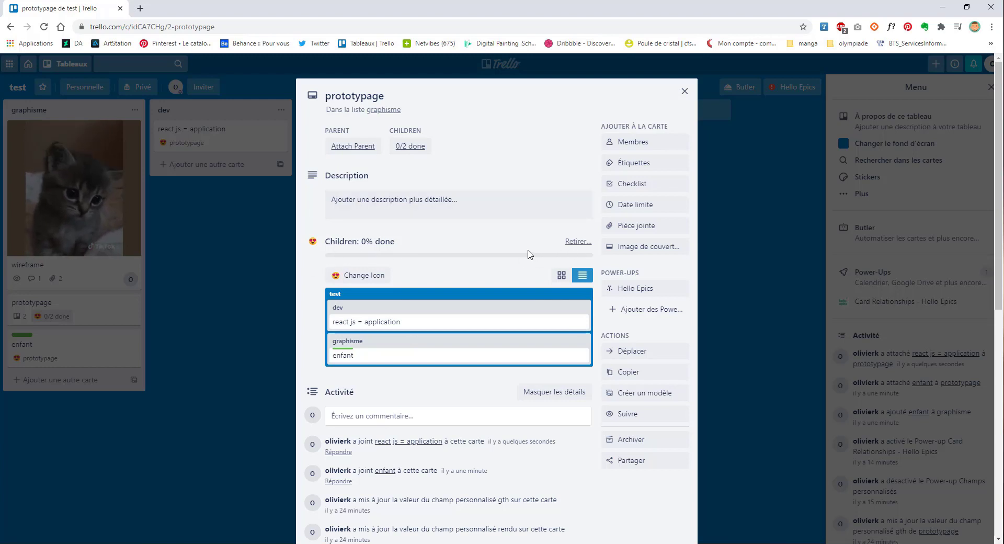
mouse_move(582, 327)
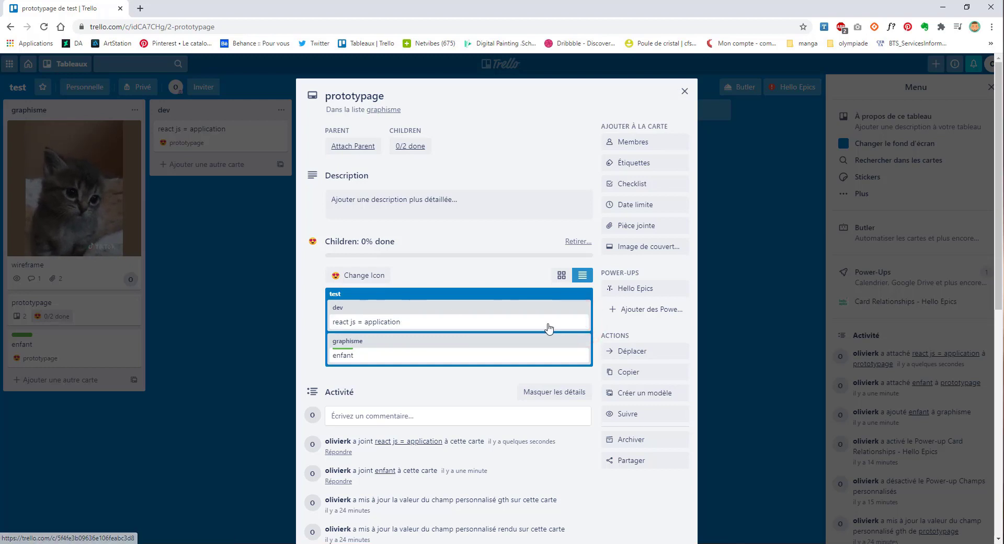
left_click(583, 322)
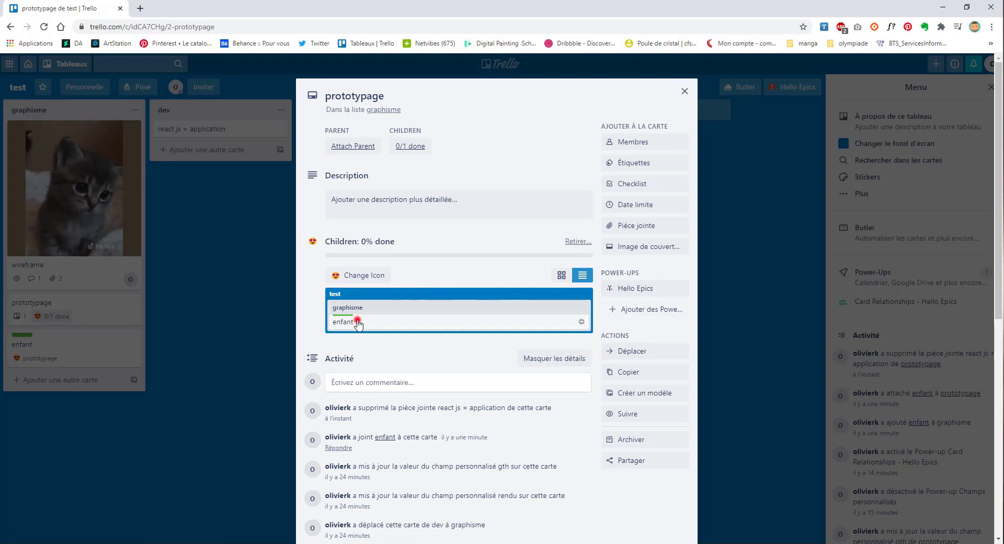
Step: Keep enfant in place, group incomplete children under prototypage, and close the card
mouse_move(357, 322)
left_mouse_down()
mouse_move(454, 305)
mouse_move(363, 264)
mouse_move(252, 325)
mouse_move(374, 318)
mouse_move(365, 318)
left_mouse_up()
left_click(332, 291)
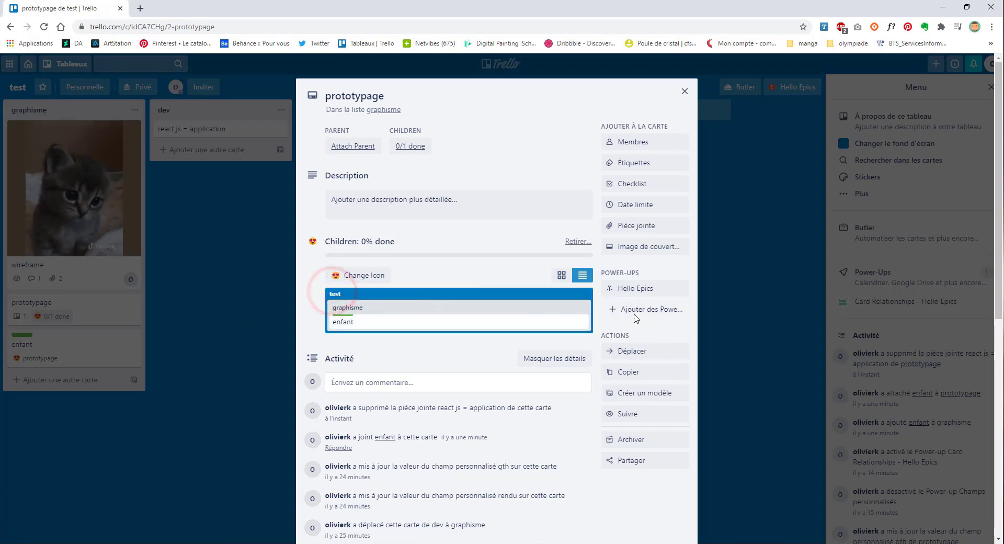
left_click(641, 288)
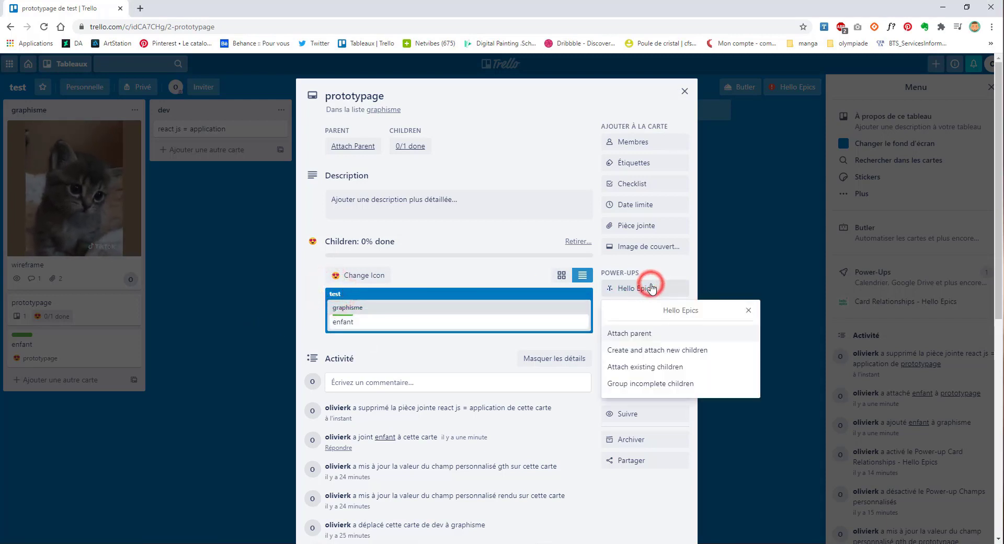
left_click(666, 385)
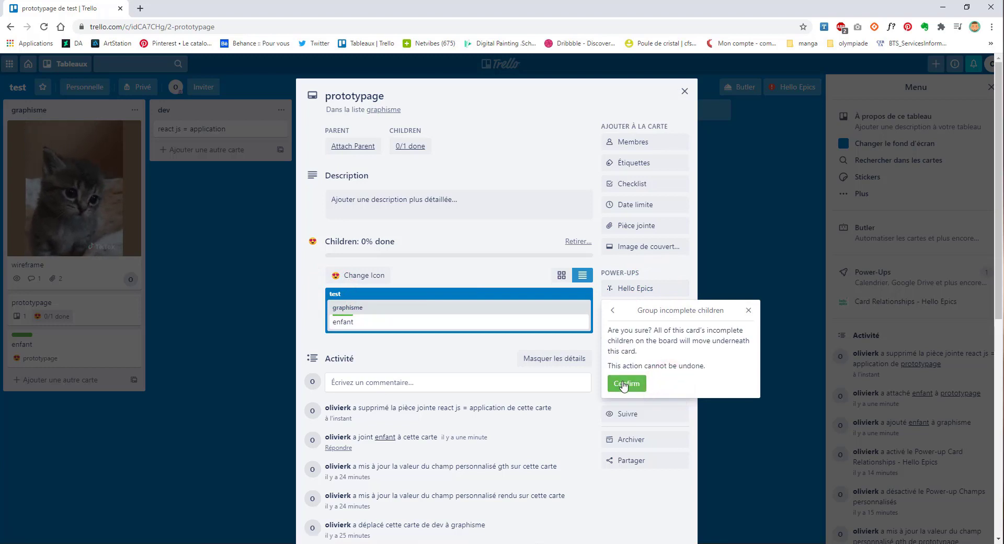
left_click(623, 384)
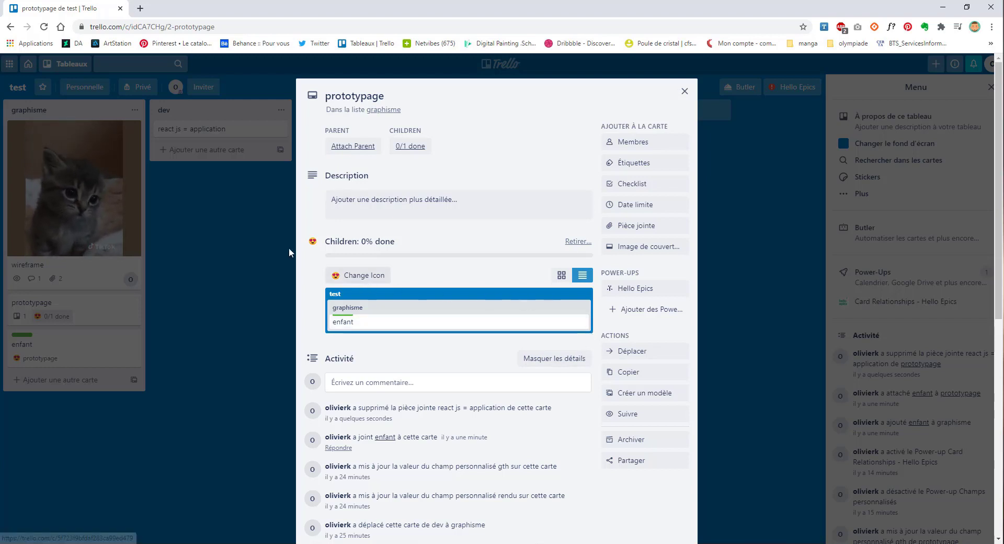
left_click(691, 89)
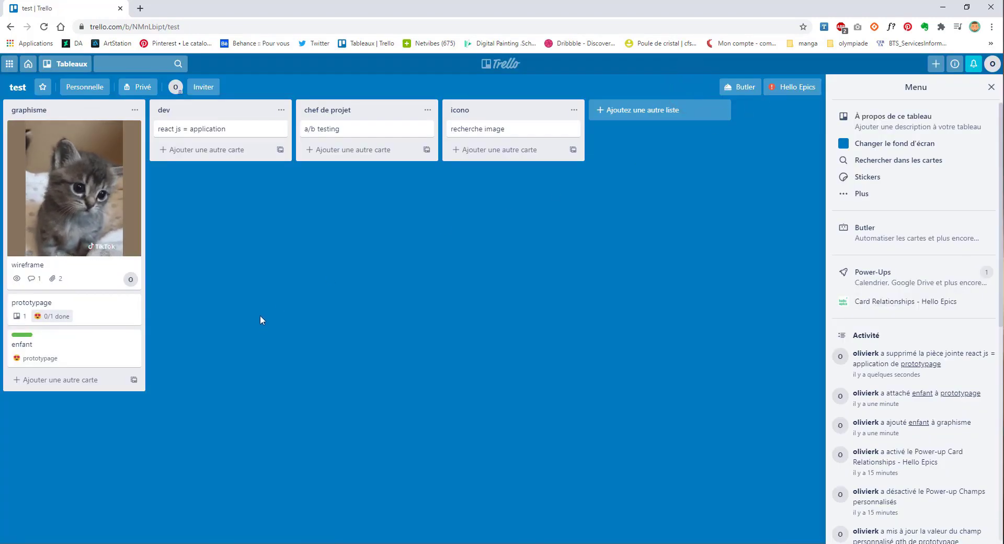
Step: Archive the enfant card and review the Hello Epics board settings
left_click(132, 340)
left_click(163, 436)
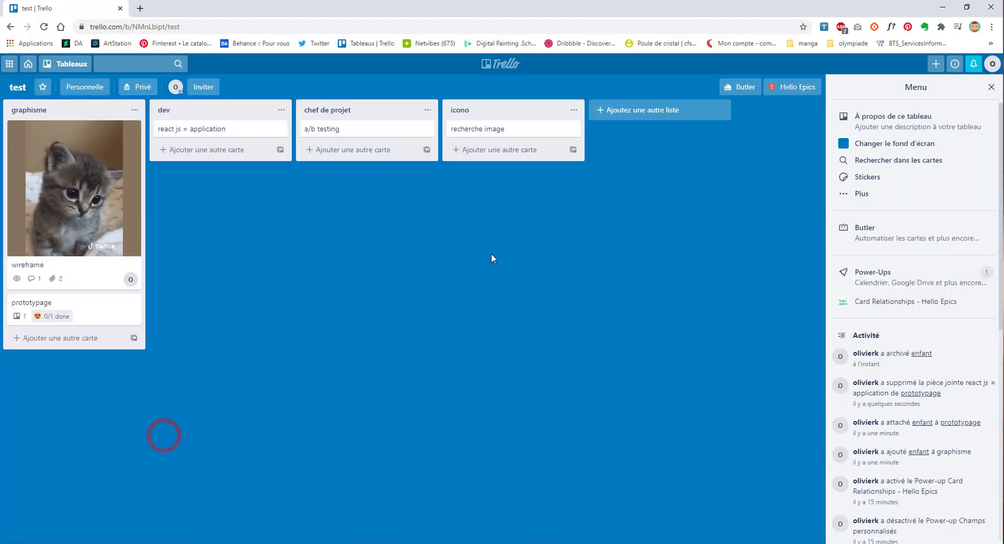
left_click(795, 89)
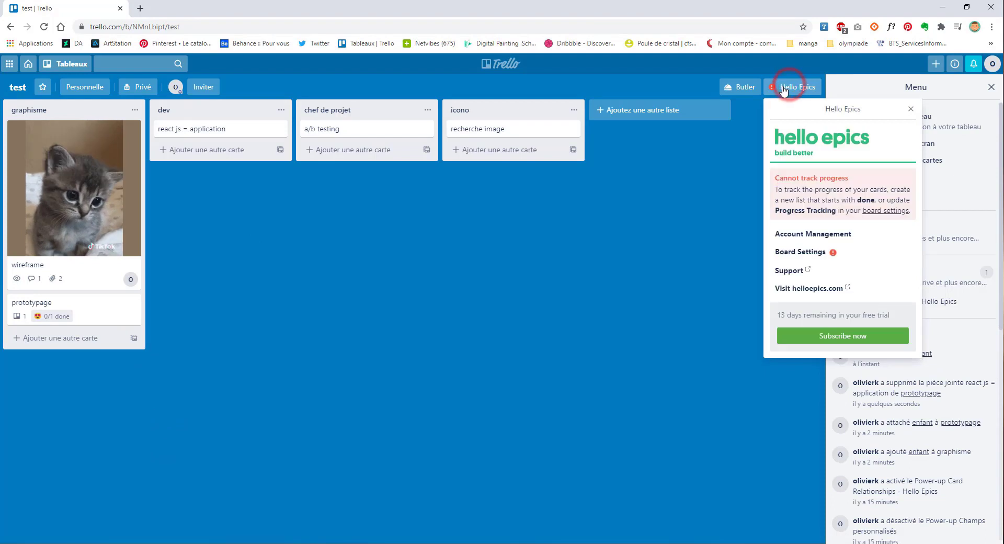
left_click(809, 252)
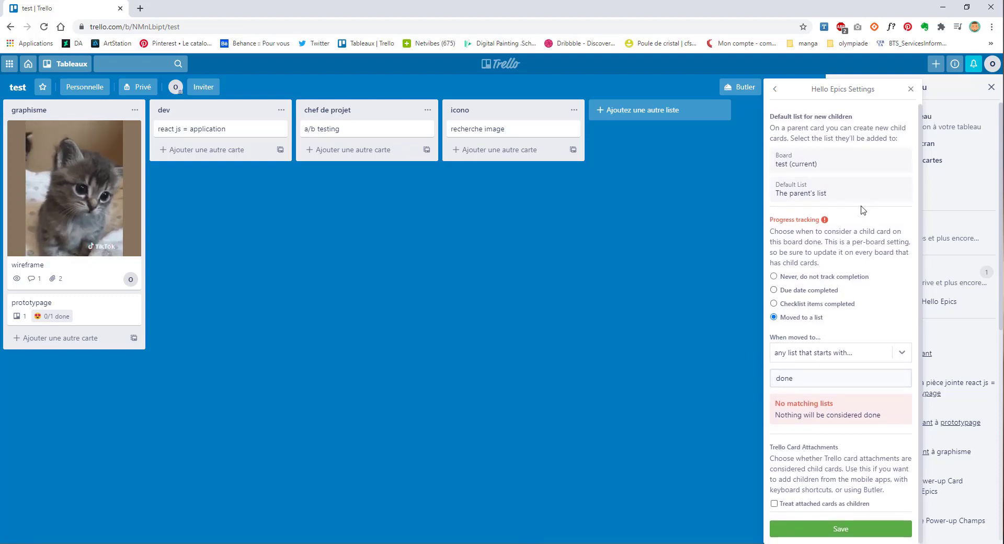
left_click(910, 89)
Step: Disable the Card Relationships (Hello Epics) power-up on the board
left_click(795, 87)
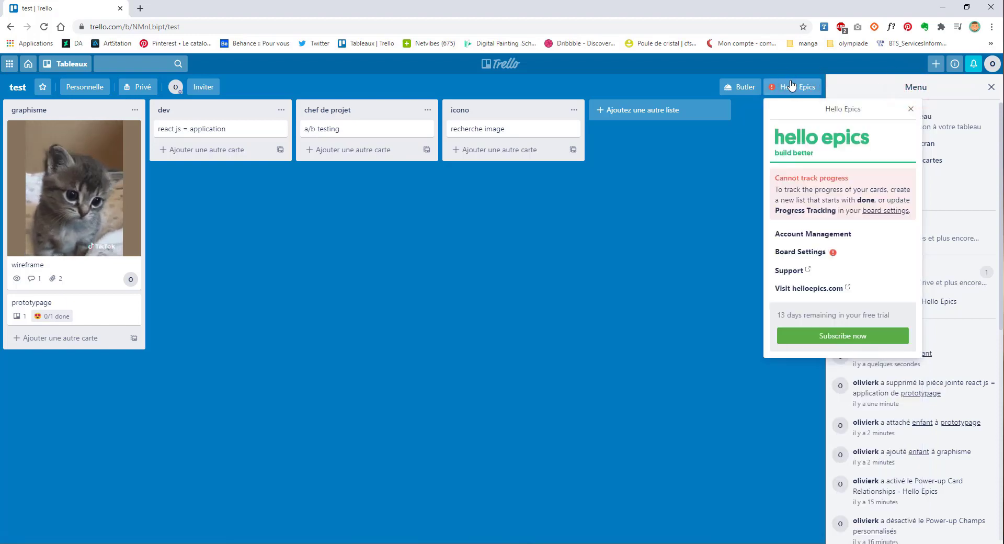
left_click(912, 107)
left_click(914, 301)
left_click(861, 396)
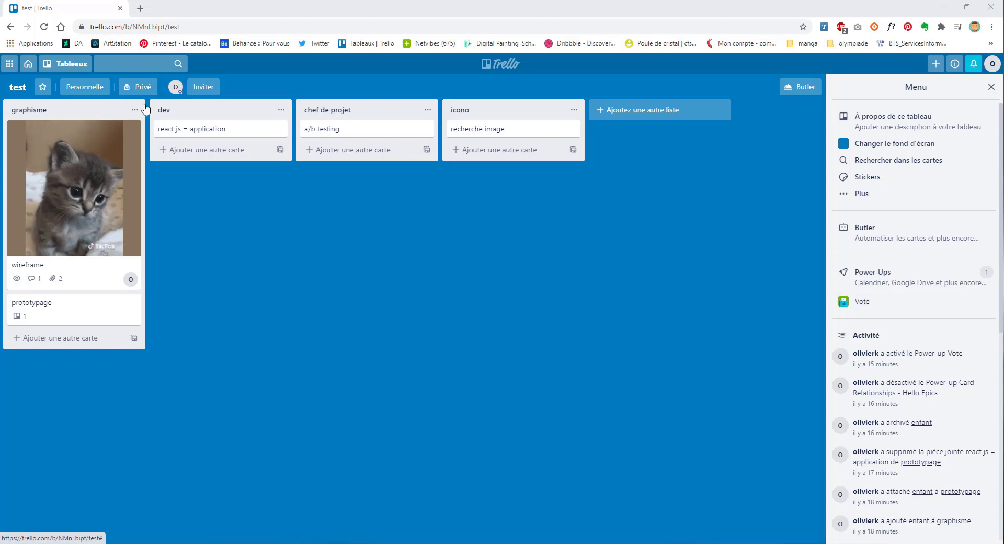
Step: Vote for the react js = application card, check its voters list, and close the card
left_click(207, 126)
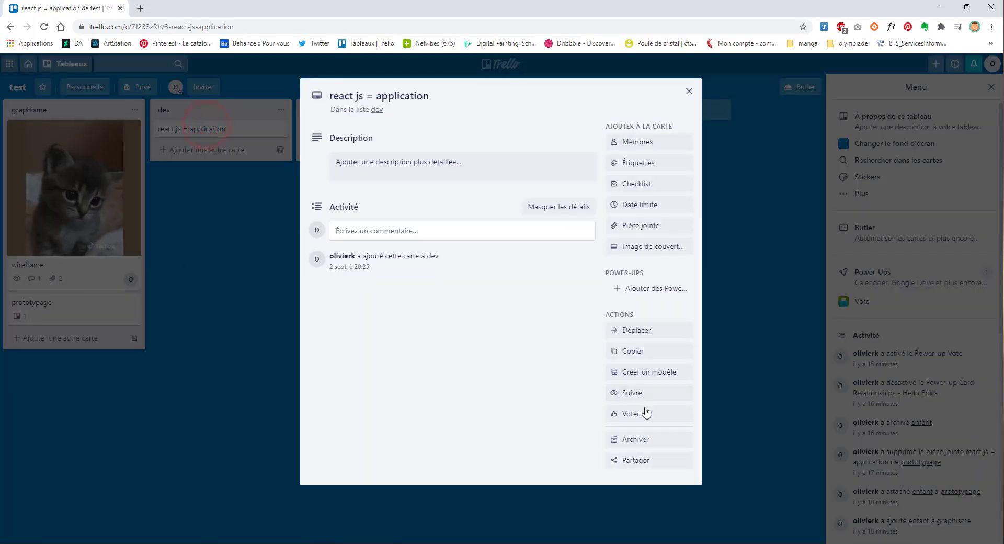
left_click(636, 414)
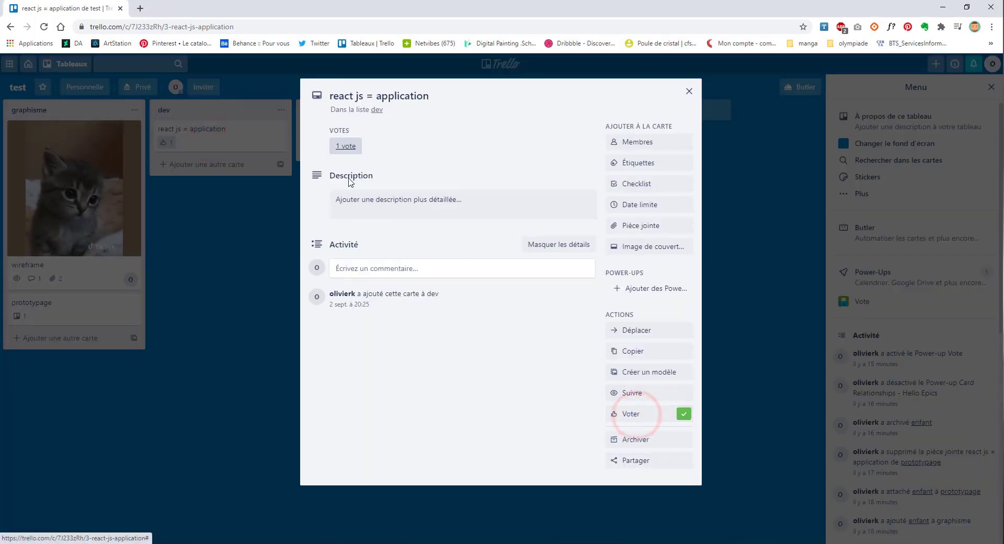
left_click(343, 147)
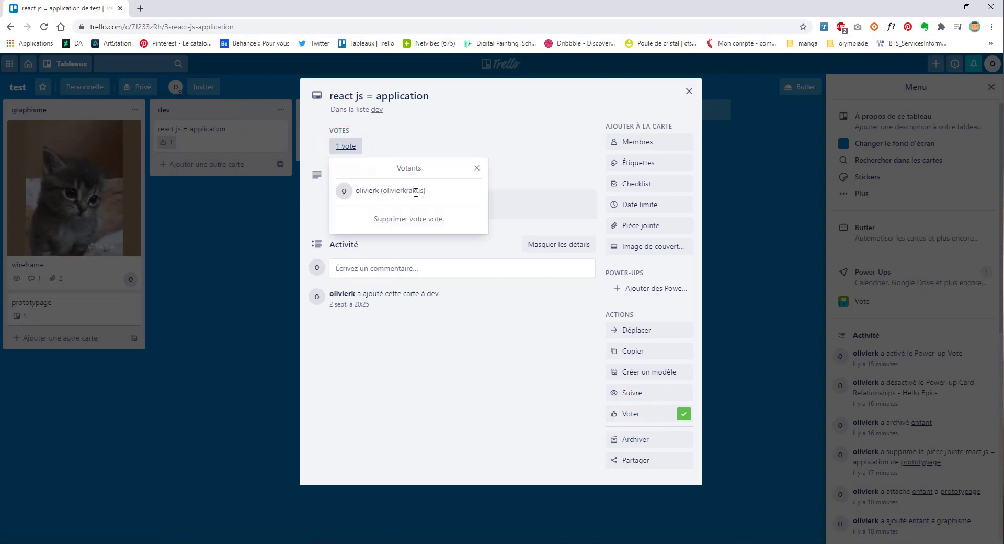
left_click(168, 239)
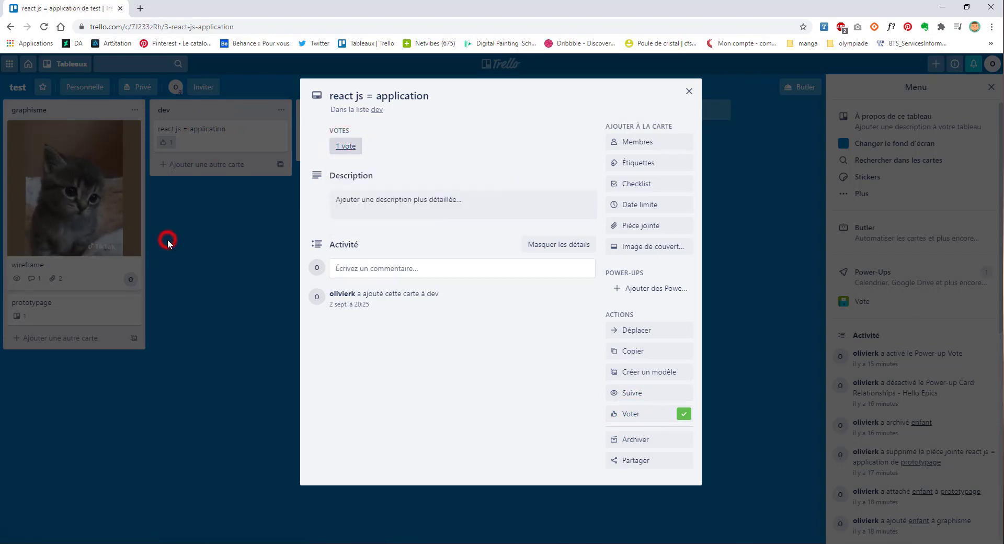
left_click(168, 240)
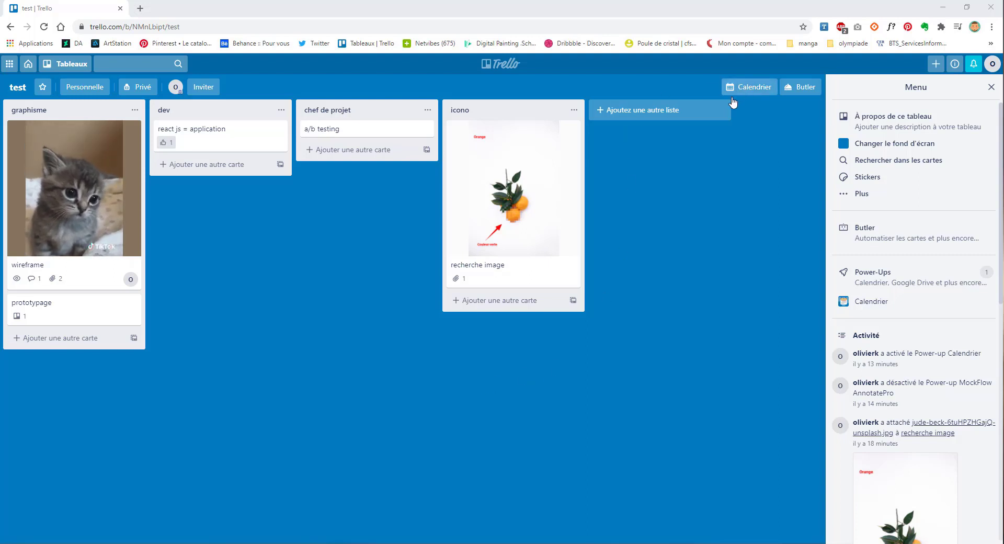
Step: From the Calendar view, add a card titled 'test' to the graphisme list on 1 oct
left_click(751, 88)
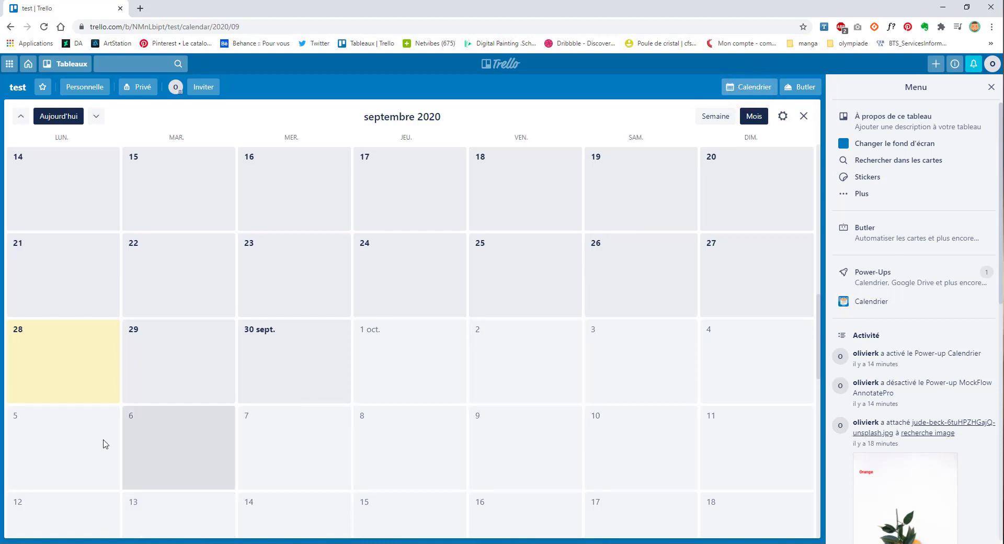
scroll(517, 385, "down", 3)
scroll(307, 415, "down", 10)
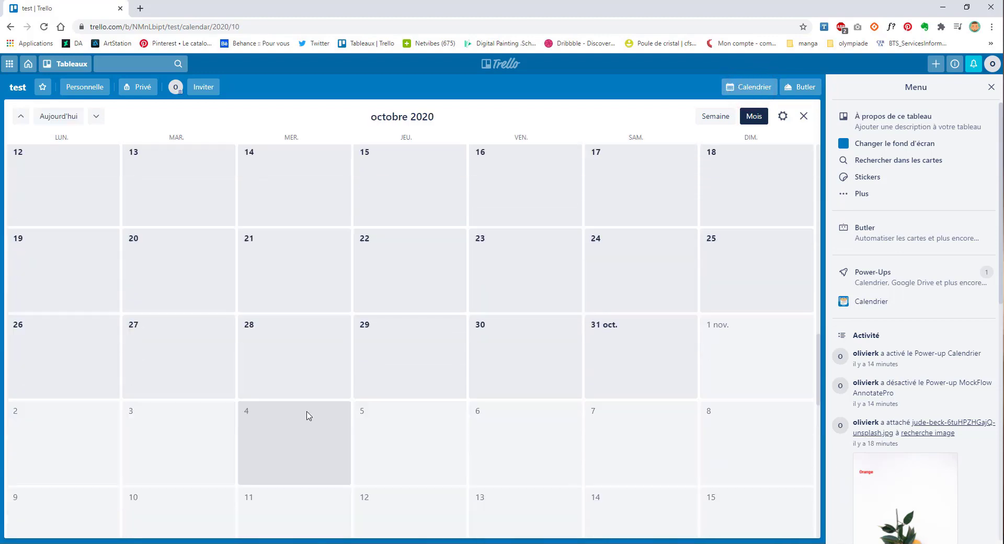
scroll(321, 401, "up", 15)
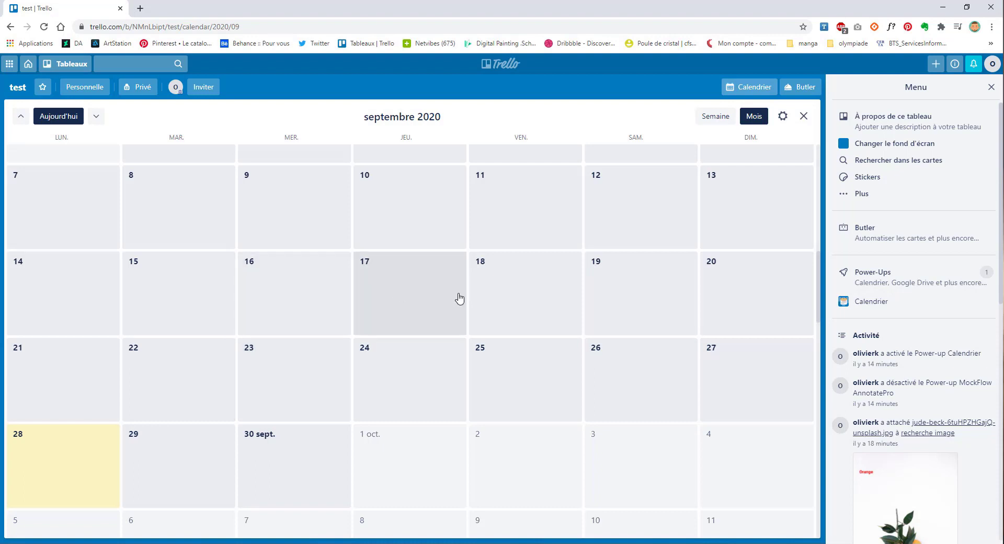
left_click(414, 455)
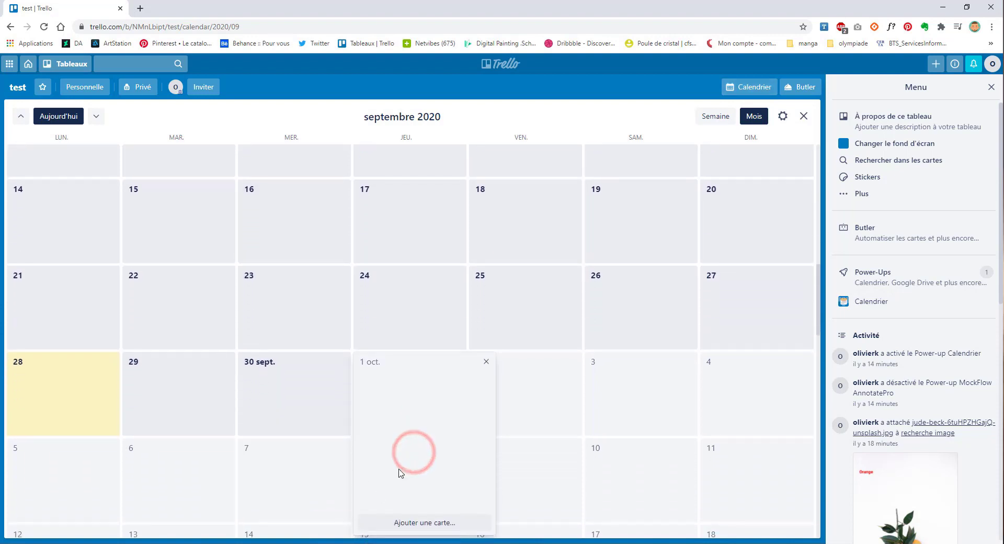
left_click(419, 470)
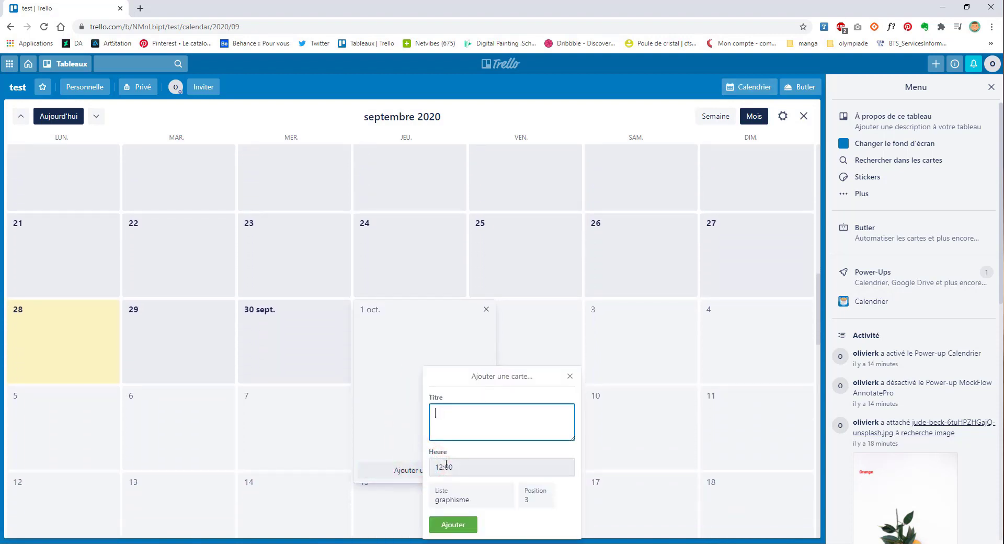
type("test")
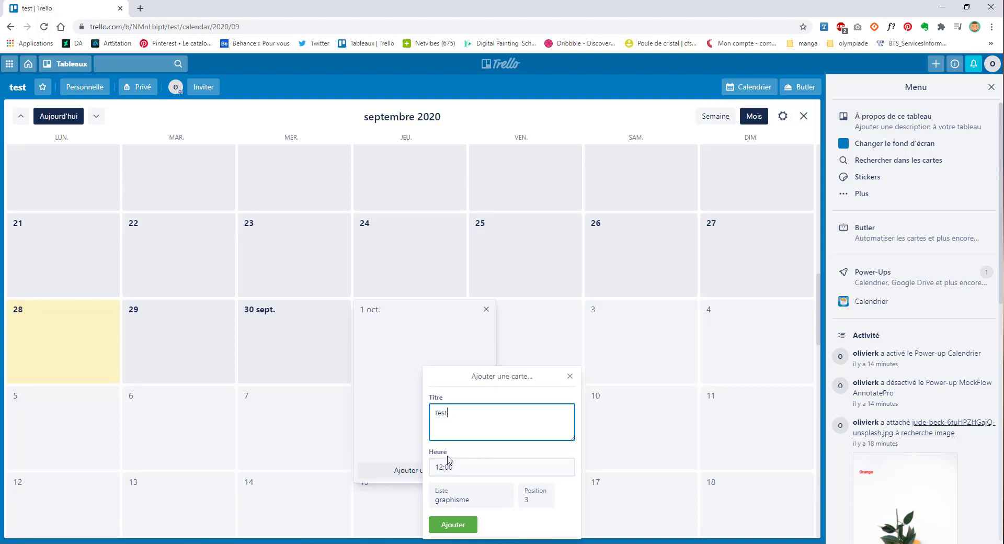
left_click(460, 497)
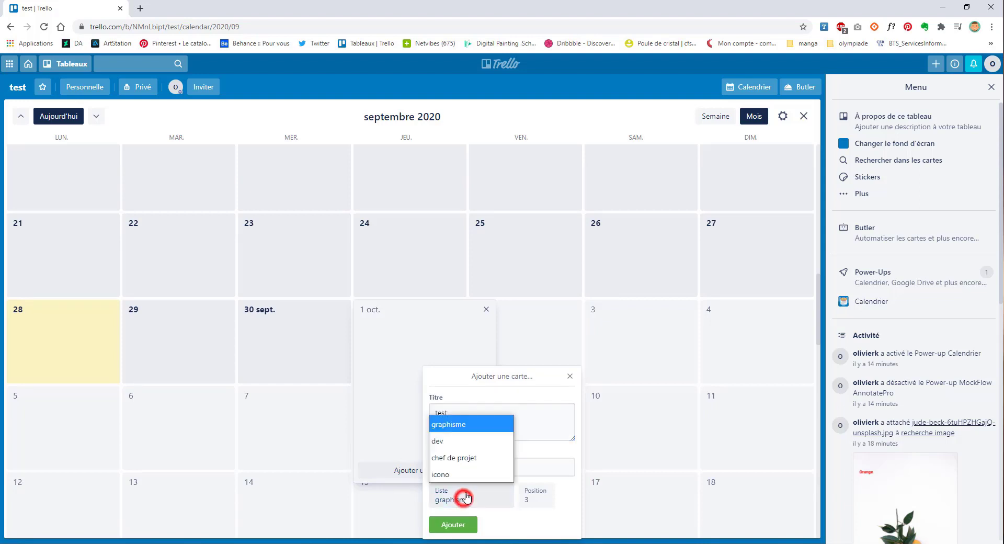
left_click(453, 420)
left_click(453, 525)
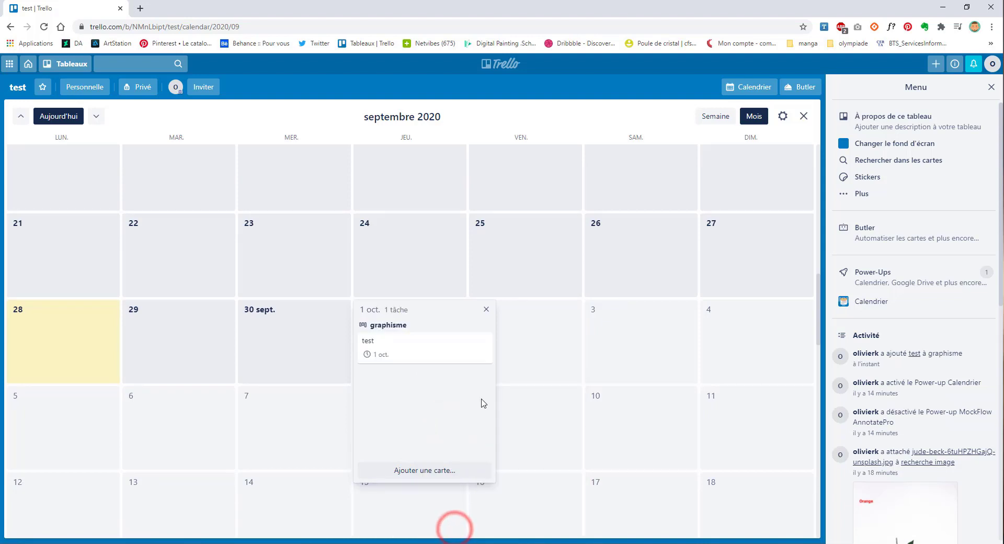
Step: Open the test card from the board lists and again from the calendar to check it
left_click(804, 116)
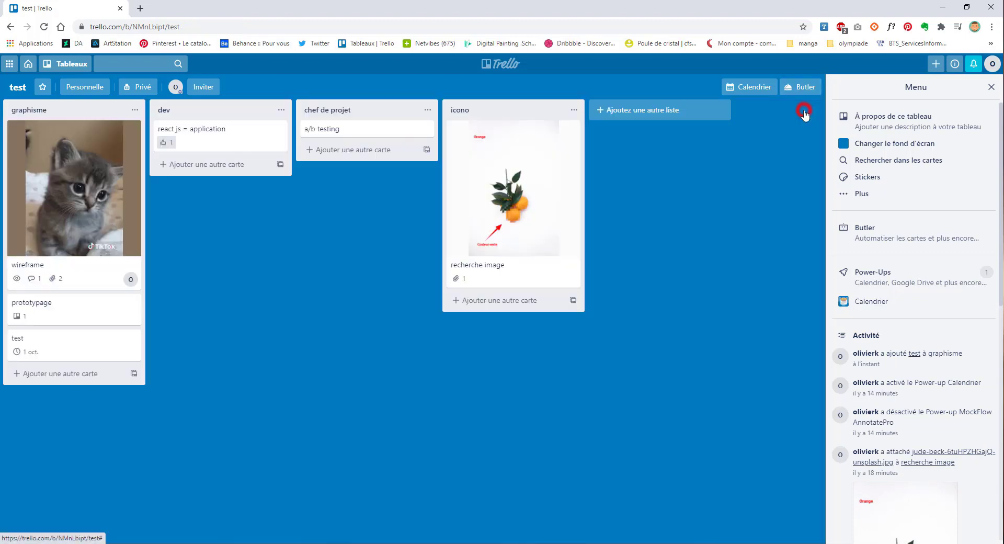
left_click(36, 351)
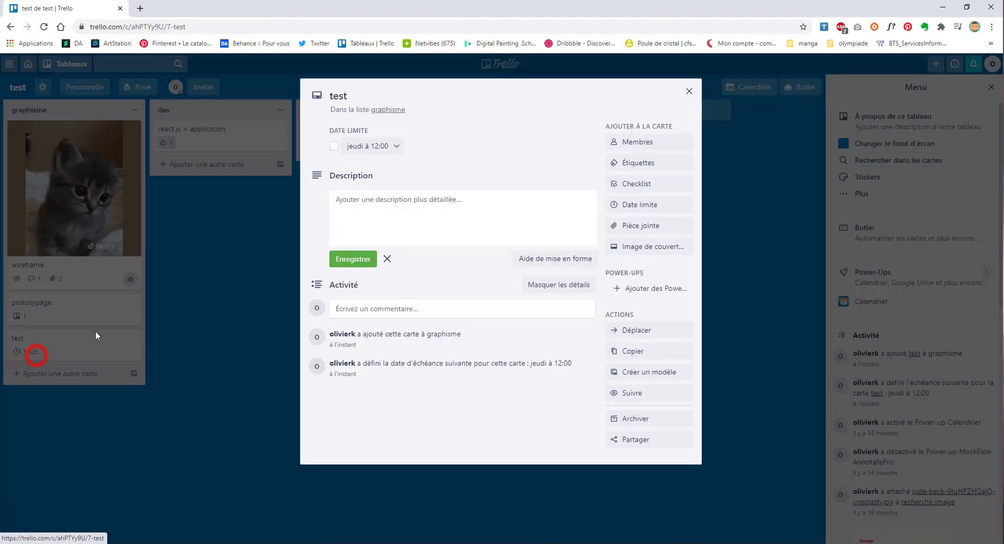
left_click(689, 91)
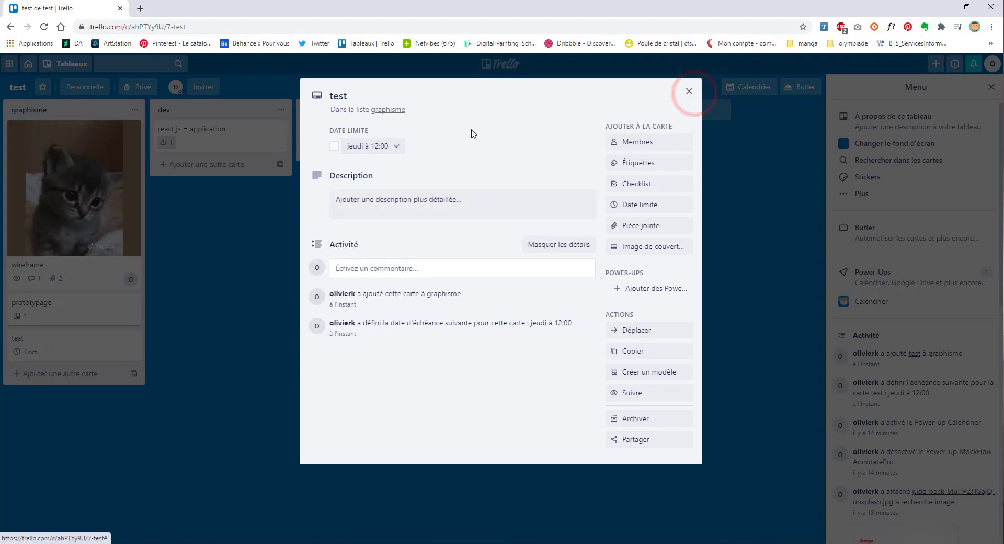
left_click(683, 91)
left_click(722, 87)
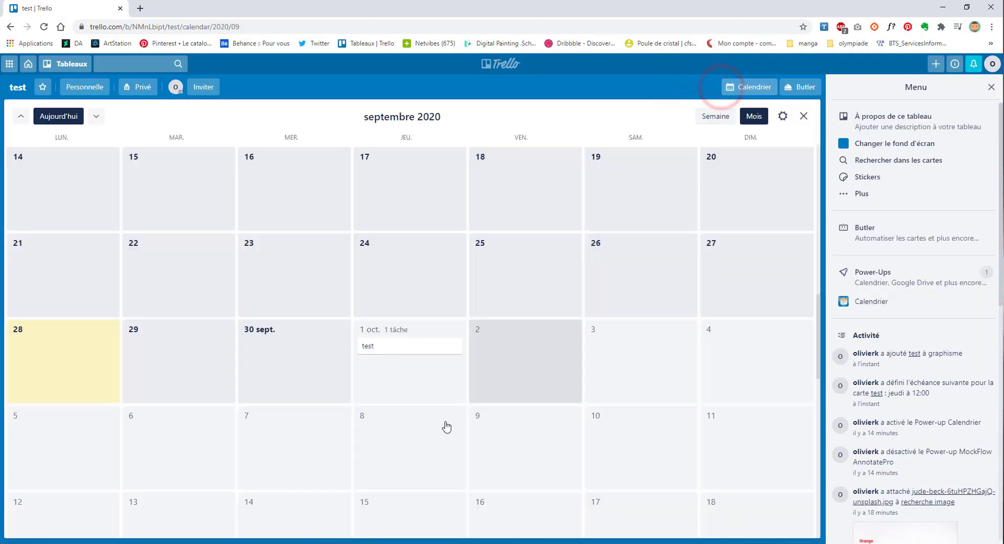
left_click(446, 337)
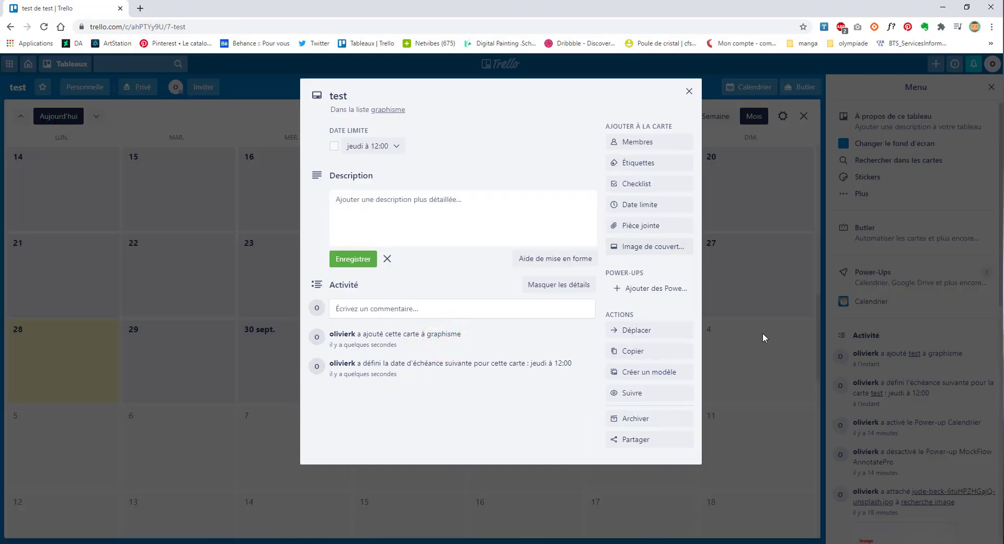
left_click(786, 351)
left_click(747, 347)
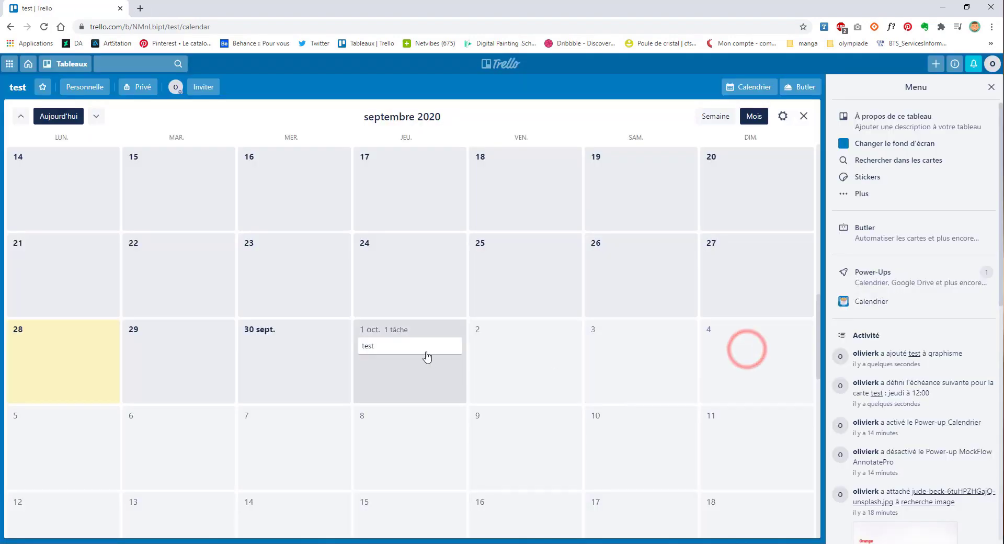
Step: Add the green label to the test card and return to the calendar
left_click(423, 347)
left_click(649, 163)
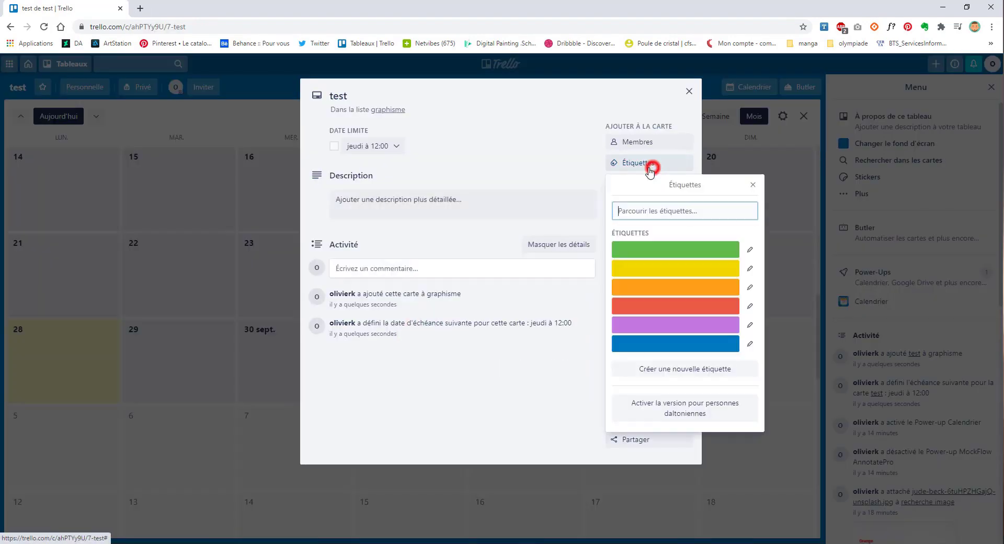
left_click(675, 249)
left_click(789, 395)
left_click(790, 396)
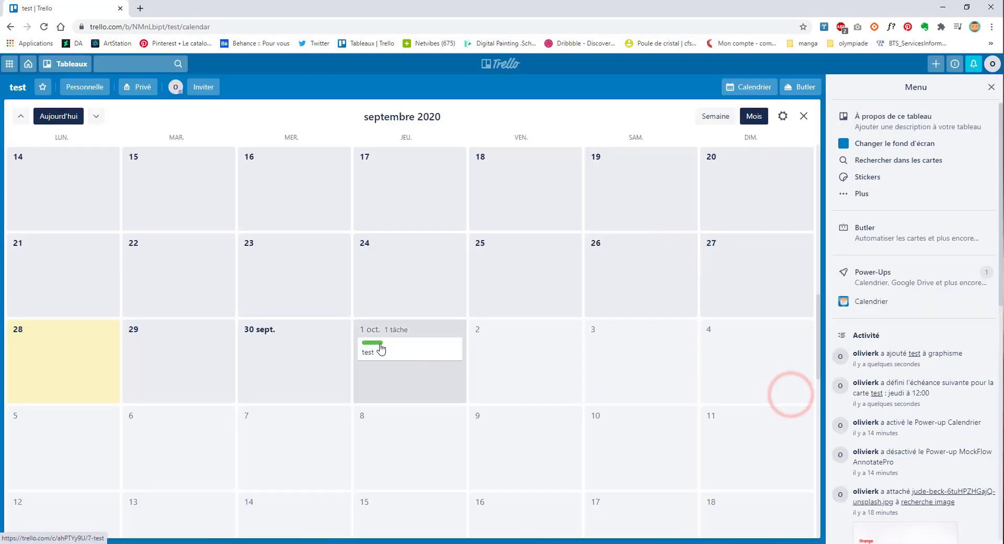
Step: Browse the calendar forward and back several months, returning to the current month
scroll(520, 400, "down", 3)
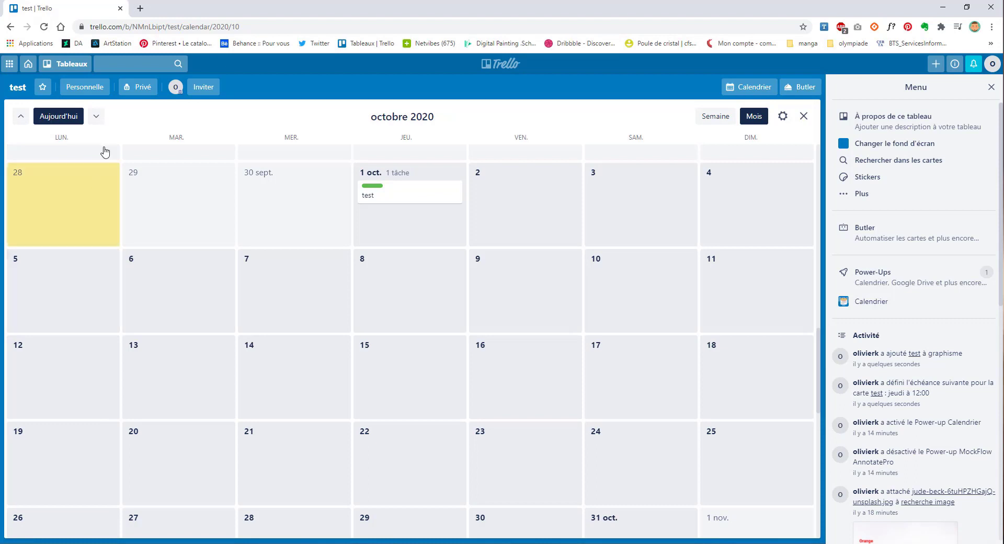
left_click(96, 117)
left_click(97, 116)
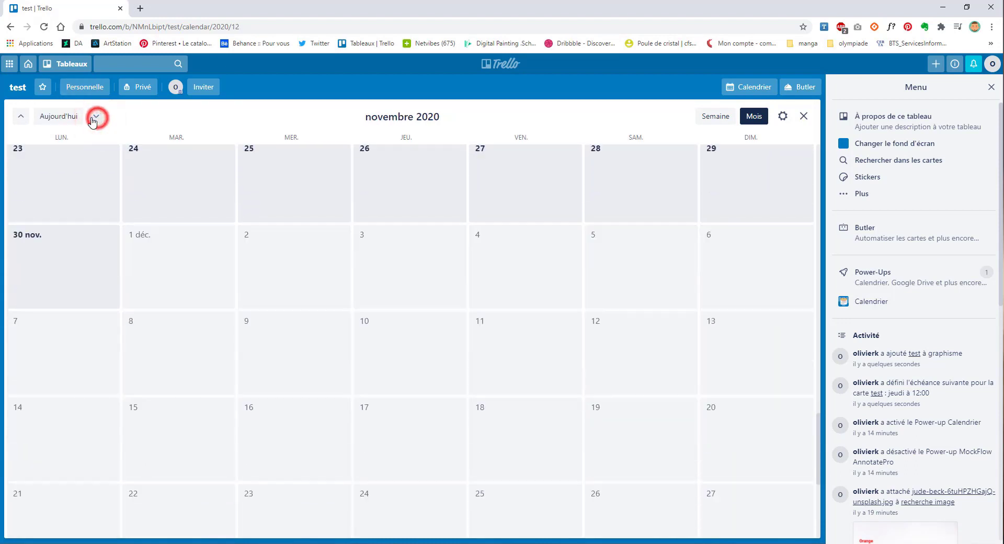
left_click(97, 116)
double_click(7, 118)
left_click(21, 116)
left_click(21, 116)
left_click(21, 116)
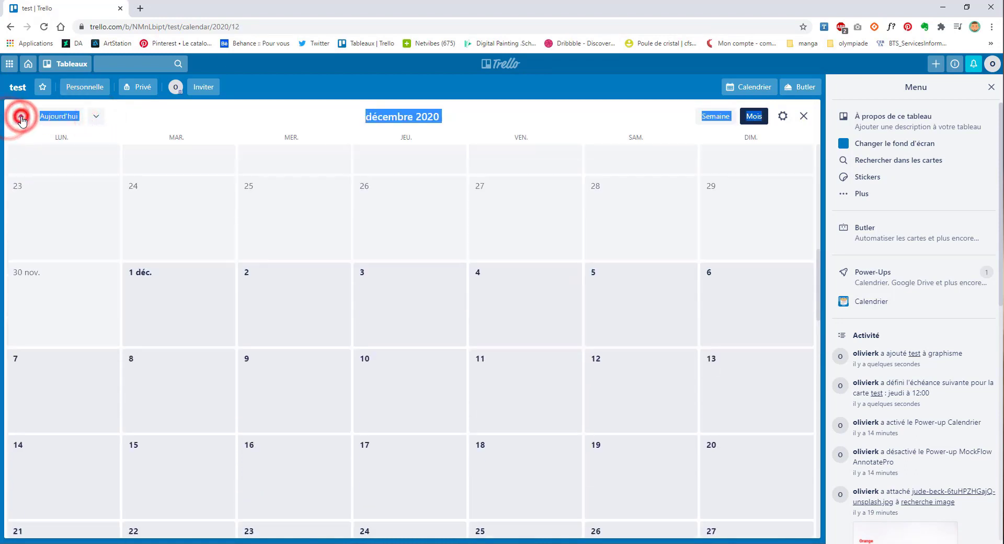
left_click(21, 116)
left_click(59, 118)
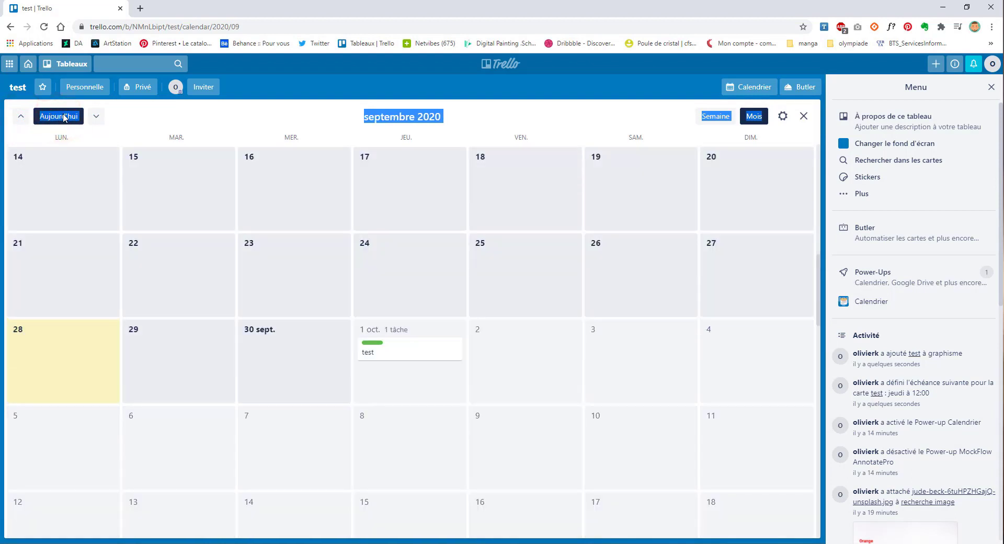
Step: Switch the calendar to the week of 28 September – 3 October 2020
left_click(141, 127)
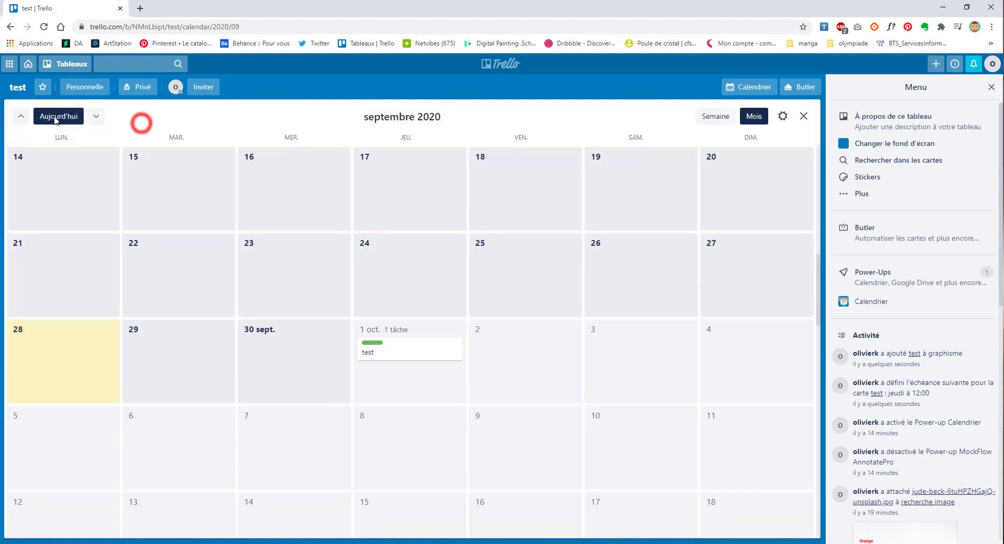
left_click(783, 117)
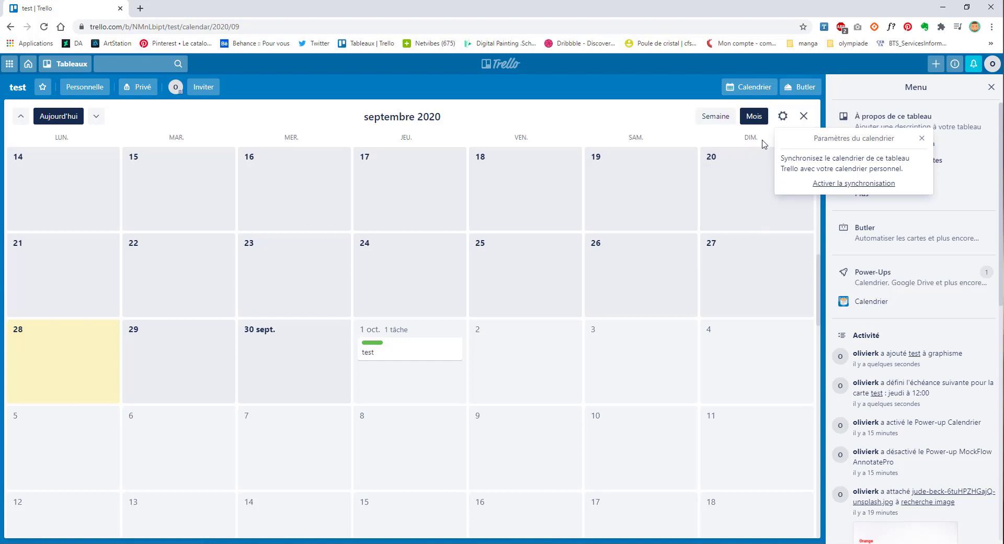
left_click(714, 117)
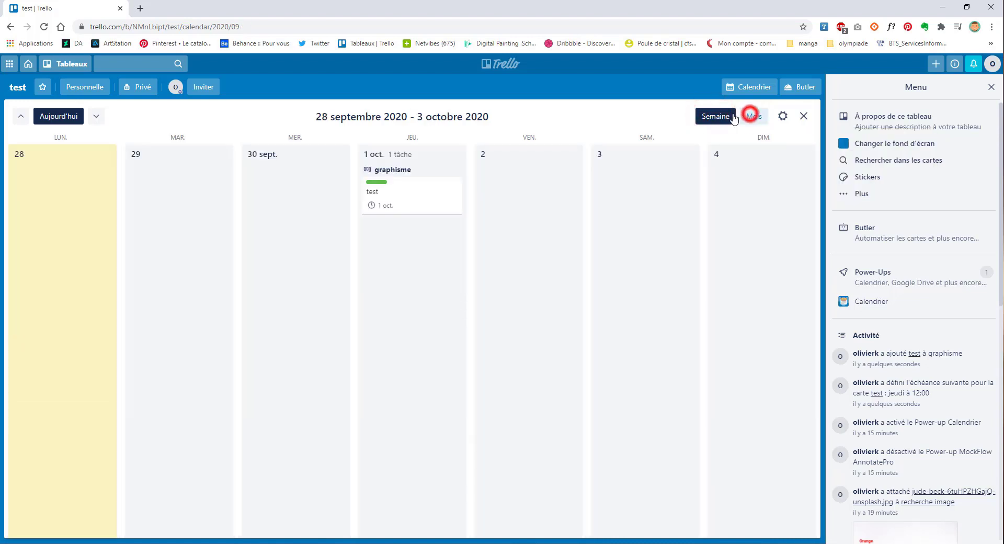
Step: Toggle between month and week layouts and check the test card's details
left_click(751, 115)
left_click(715, 117)
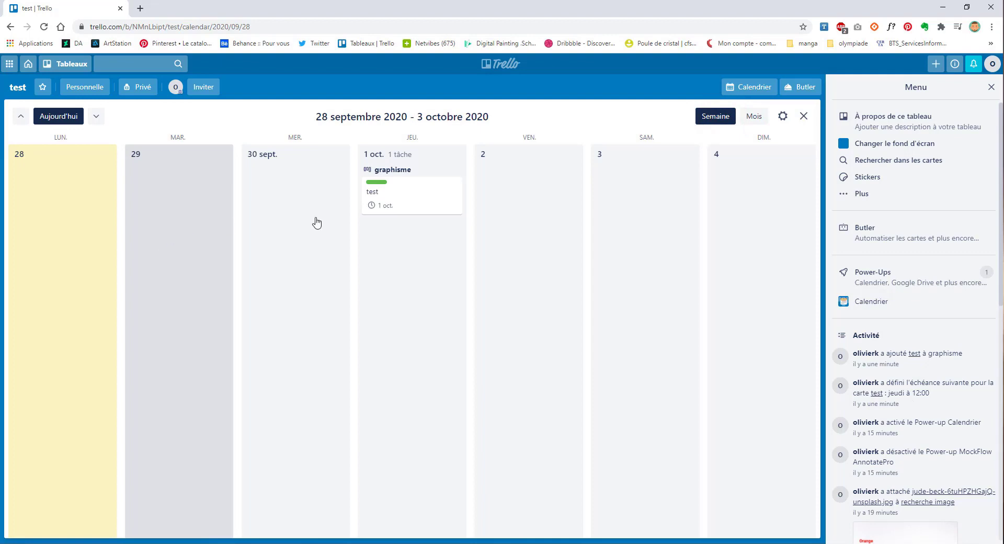
left_click(432, 193)
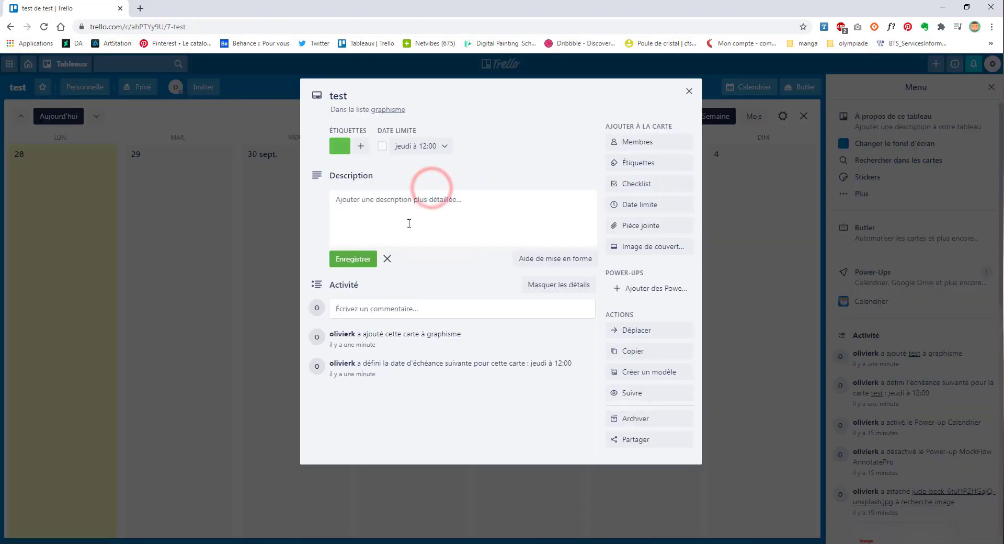
left_click(433, 495)
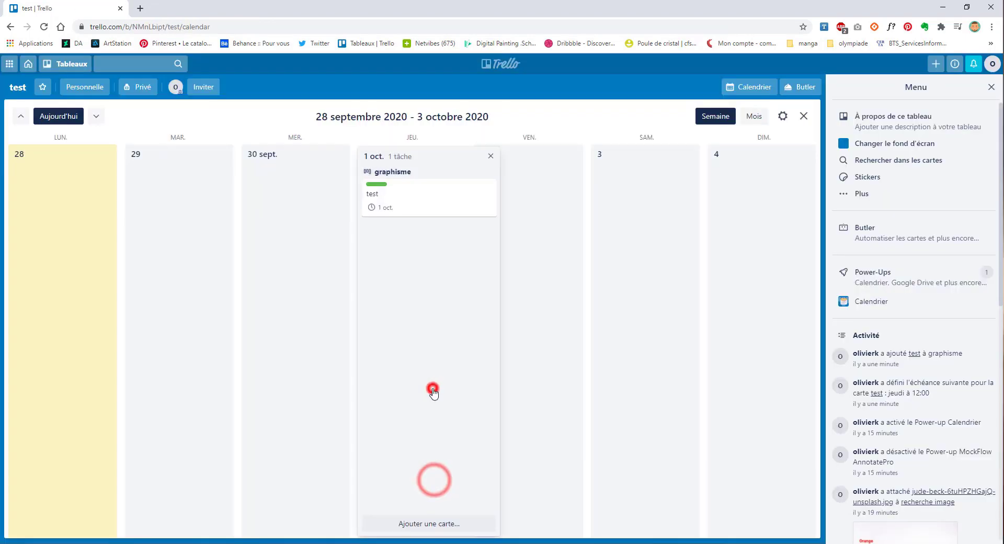
Step: Add card test2 on 1 October at 13:00 and try placing it above test
left_click(432, 519)
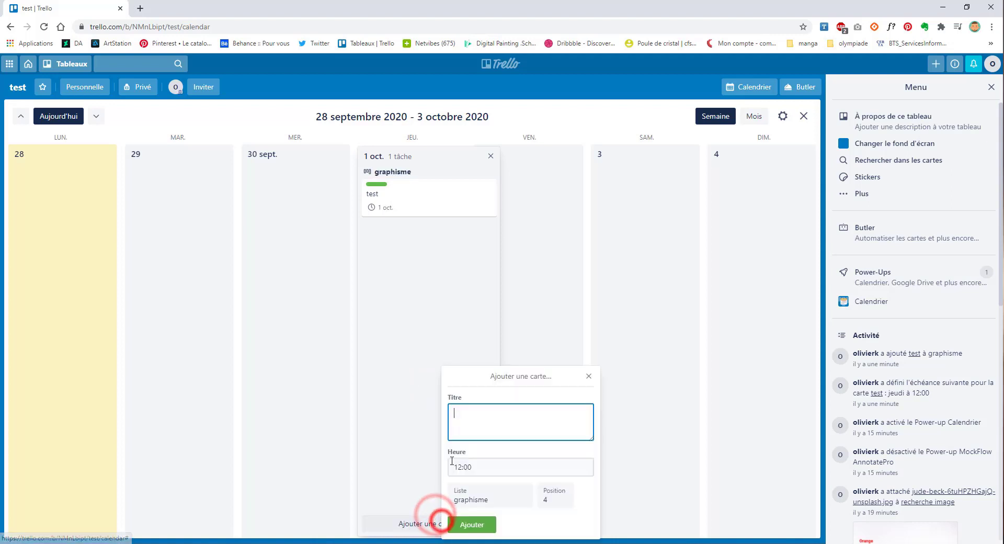
left_click_drag(458, 470, 532, 470)
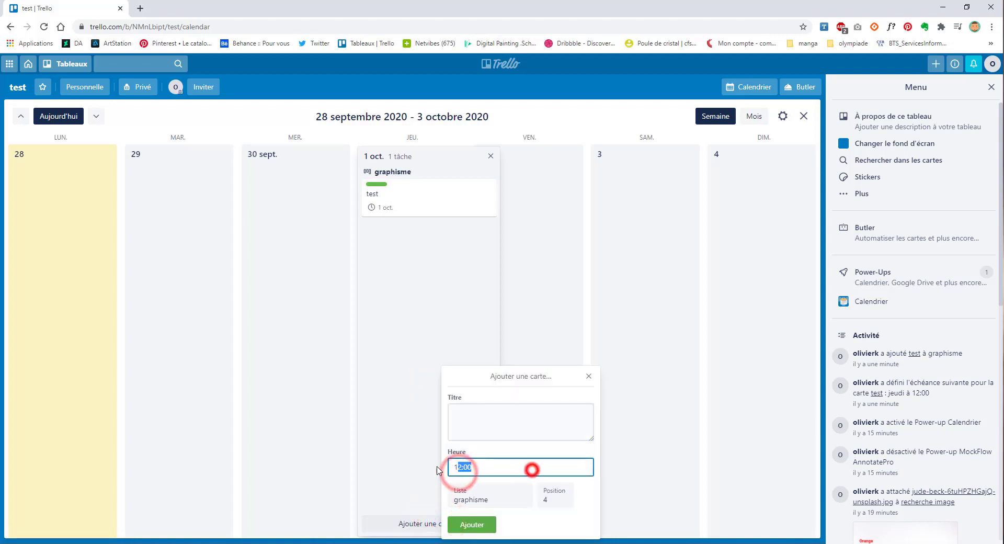
left_click(486, 410)
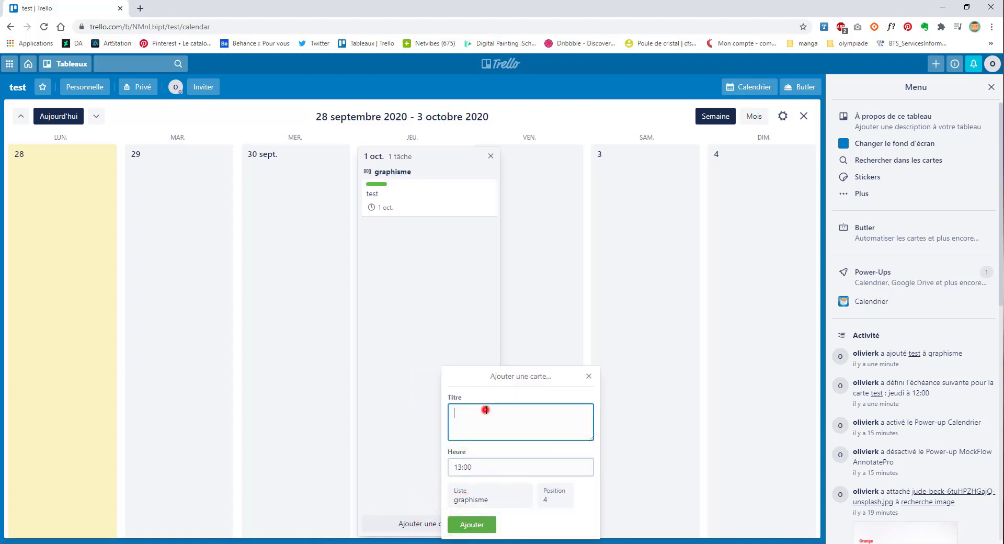
type("test2")
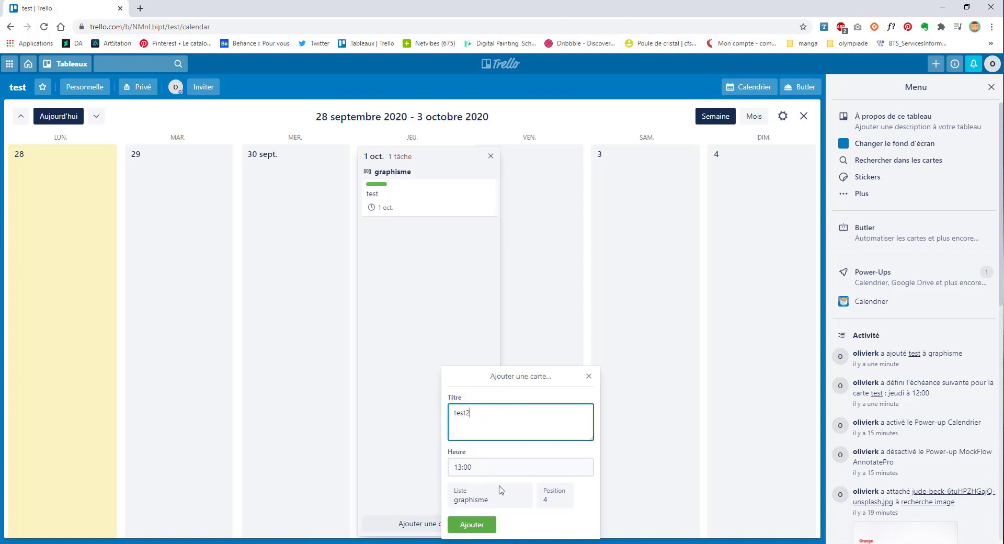
left_click(472, 525)
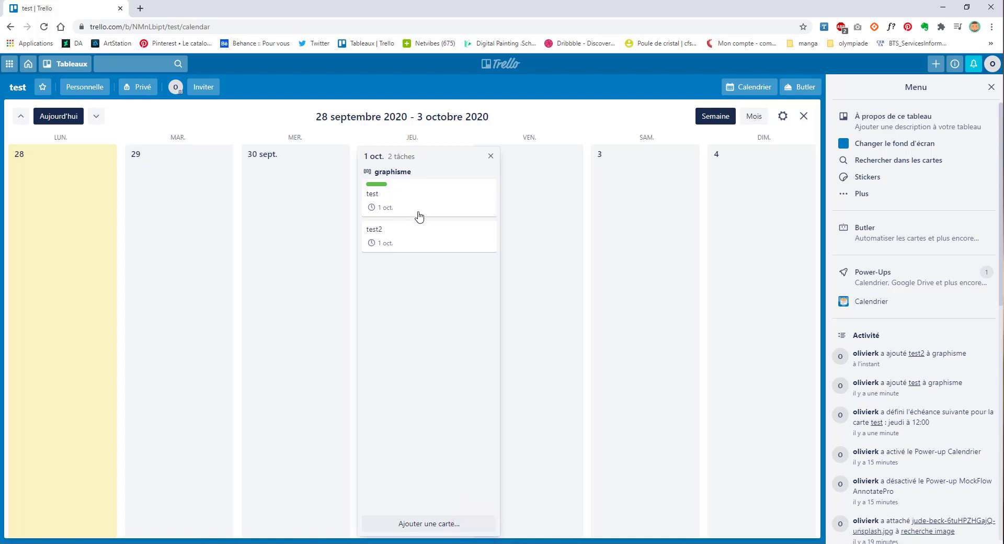
left_click_drag(413, 249, 425, 194)
Step: Change the test card's due time to 14:00 on Thursday 1 October and save
left_click(425, 194)
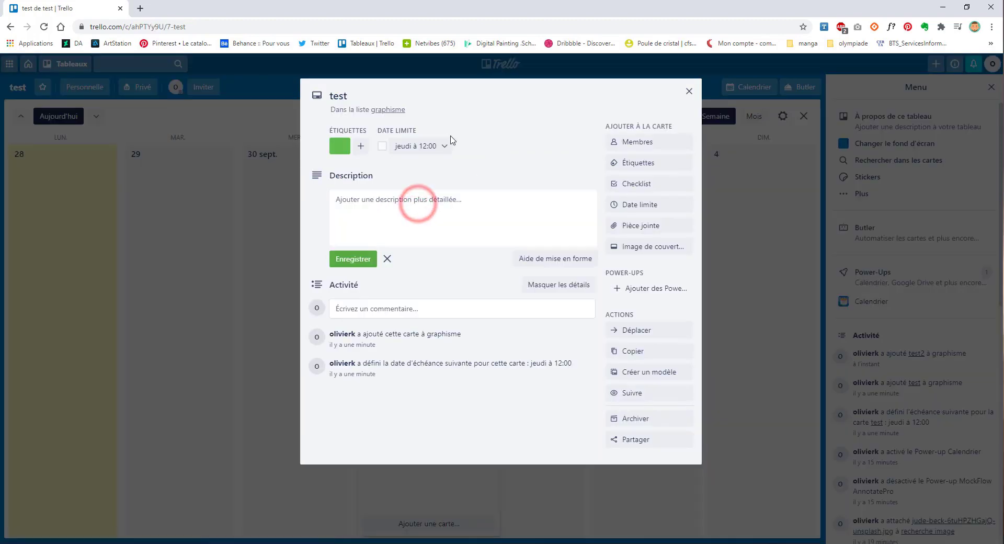
left_click(426, 144)
left_click(491, 203)
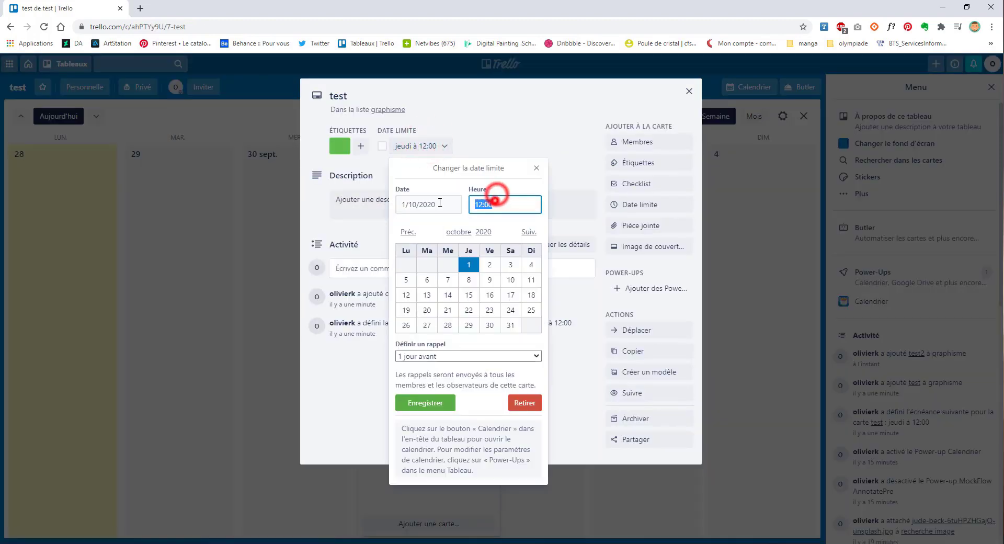
type("14")
left_click(445, 403)
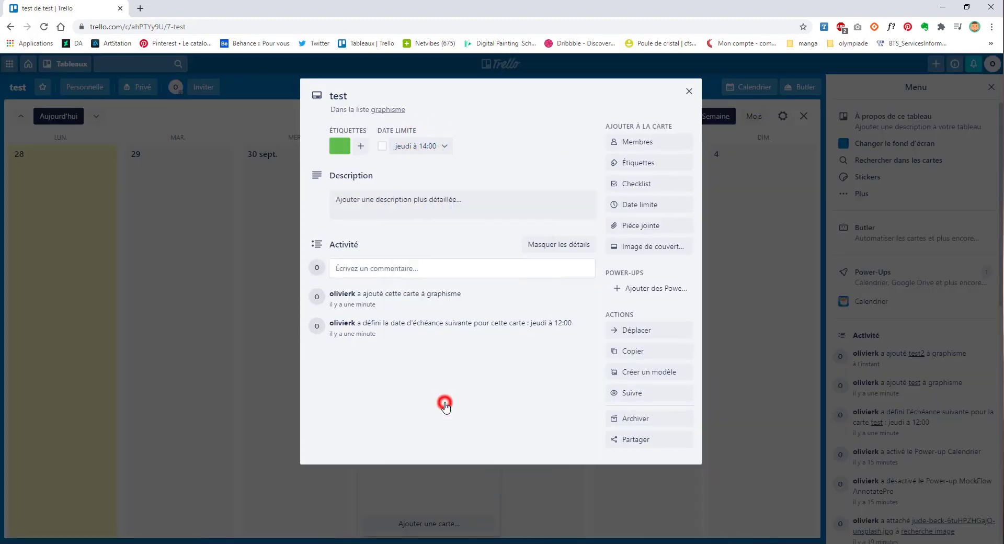
left_click(690, 91)
Step: Recheck the test card, switch the calendar back to month layout, and try dragging test to 2 October
left_click(388, 218)
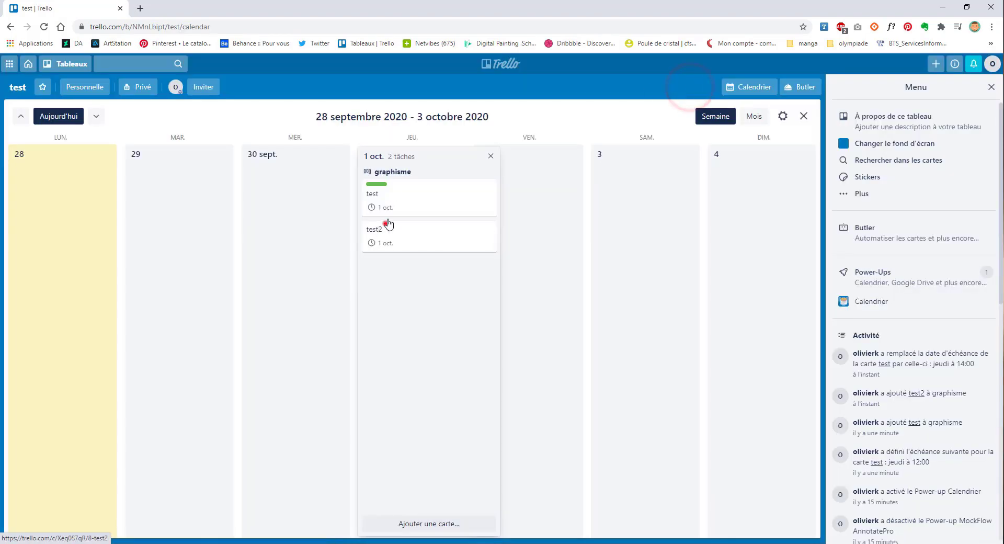
left_click(453, 347)
left_click(574, 283)
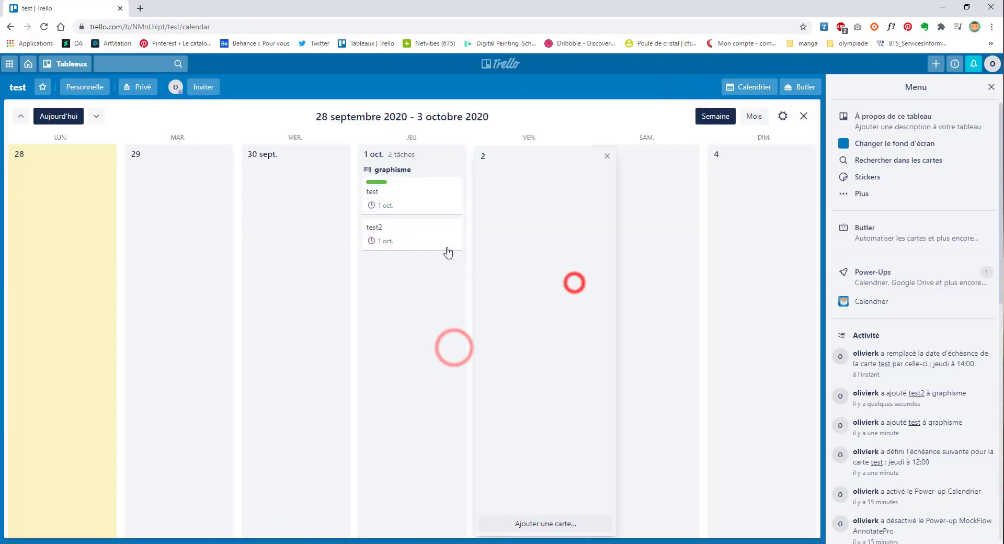
left_click(416, 193)
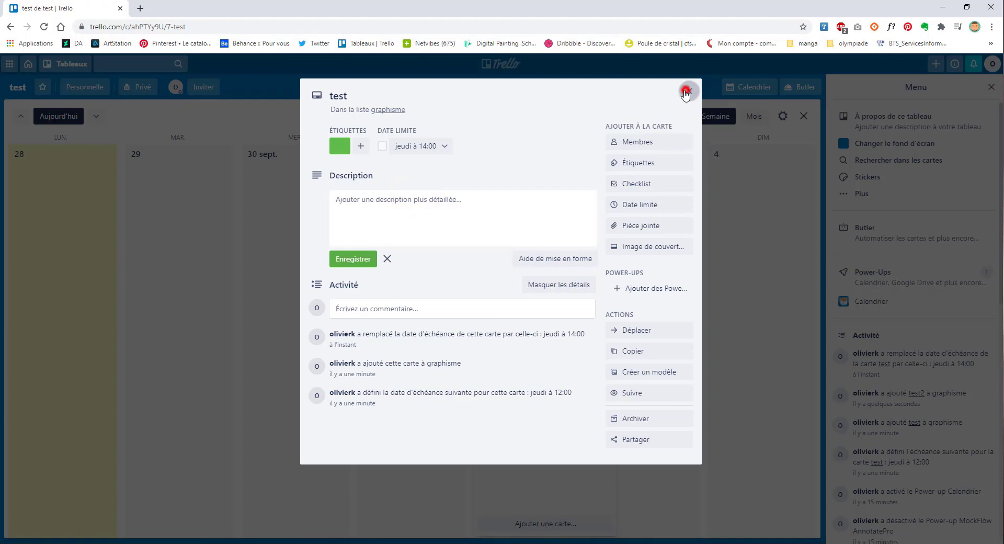
left_click(686, 94)
left_click(753, 116)
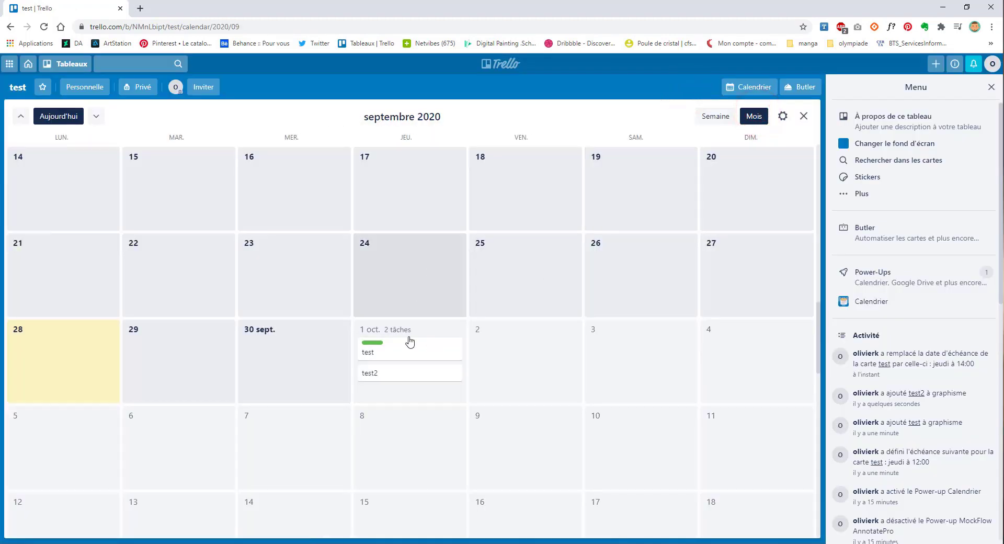
left_click_drag(409, 341, 354, 359)
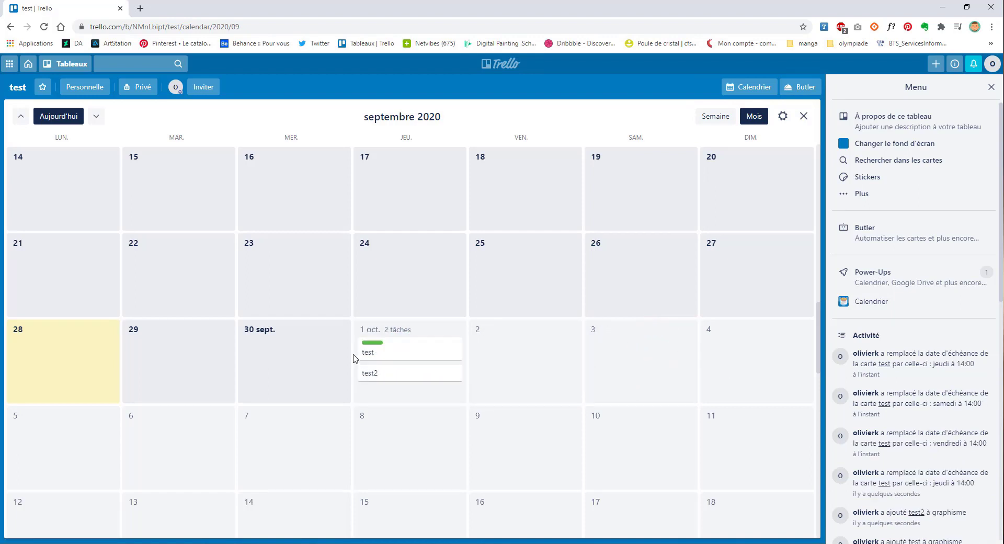
Step: Leave the calendar for the board lists and bring up the Slack power-up settings
left_click(803, 116)
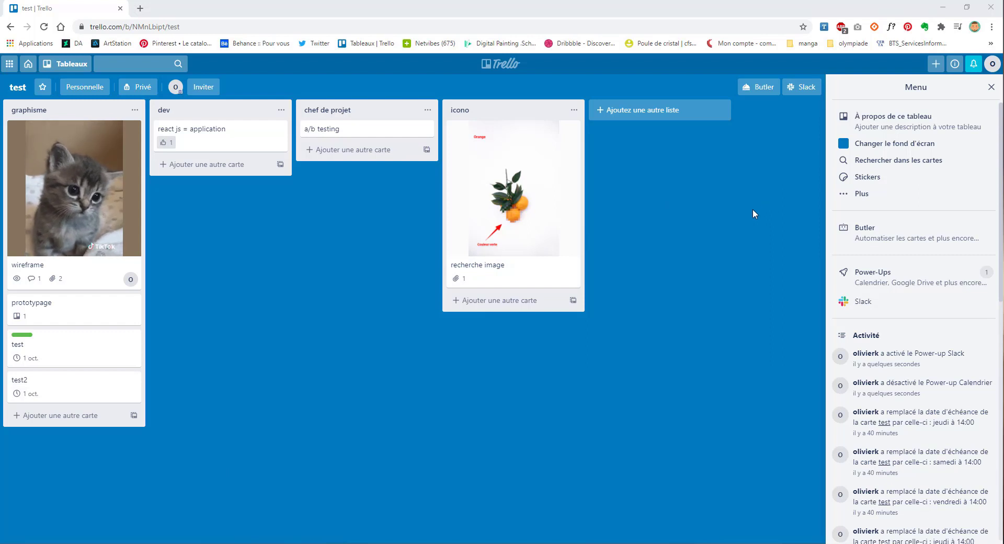
left_click(796, 94)
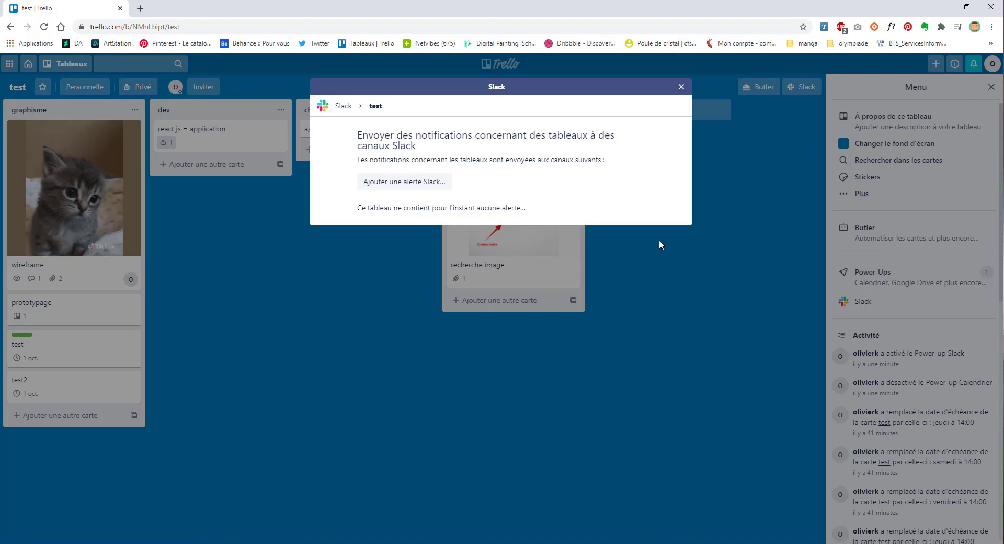
Step: Begin adding a Slack alert, then dismiss the Slack dialog without connecting a team
left_click(432, 180)
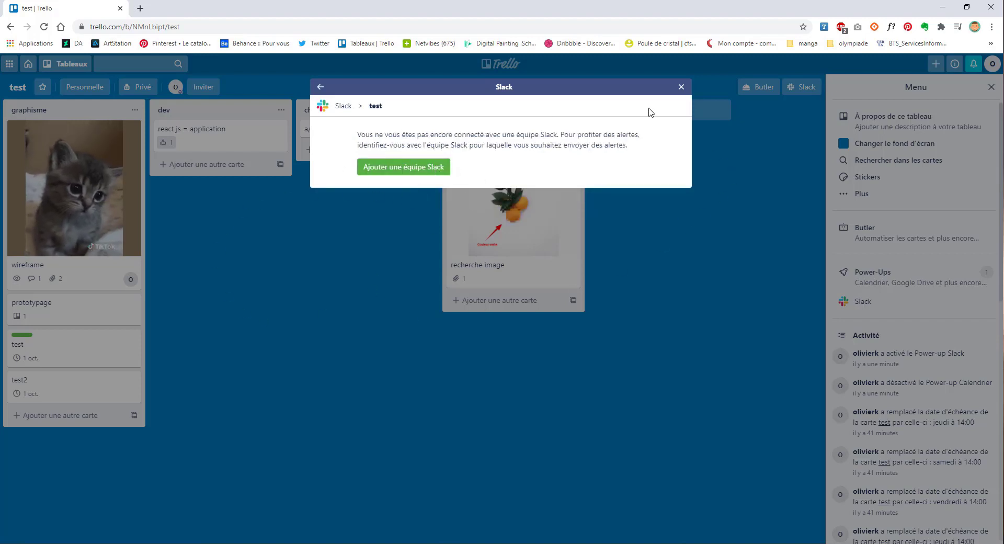
left_click(681, 88)
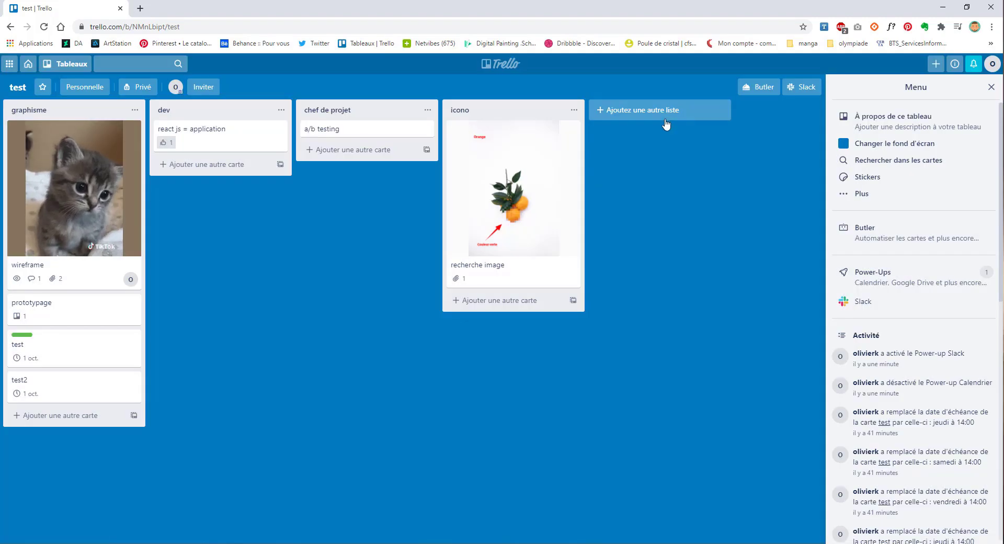